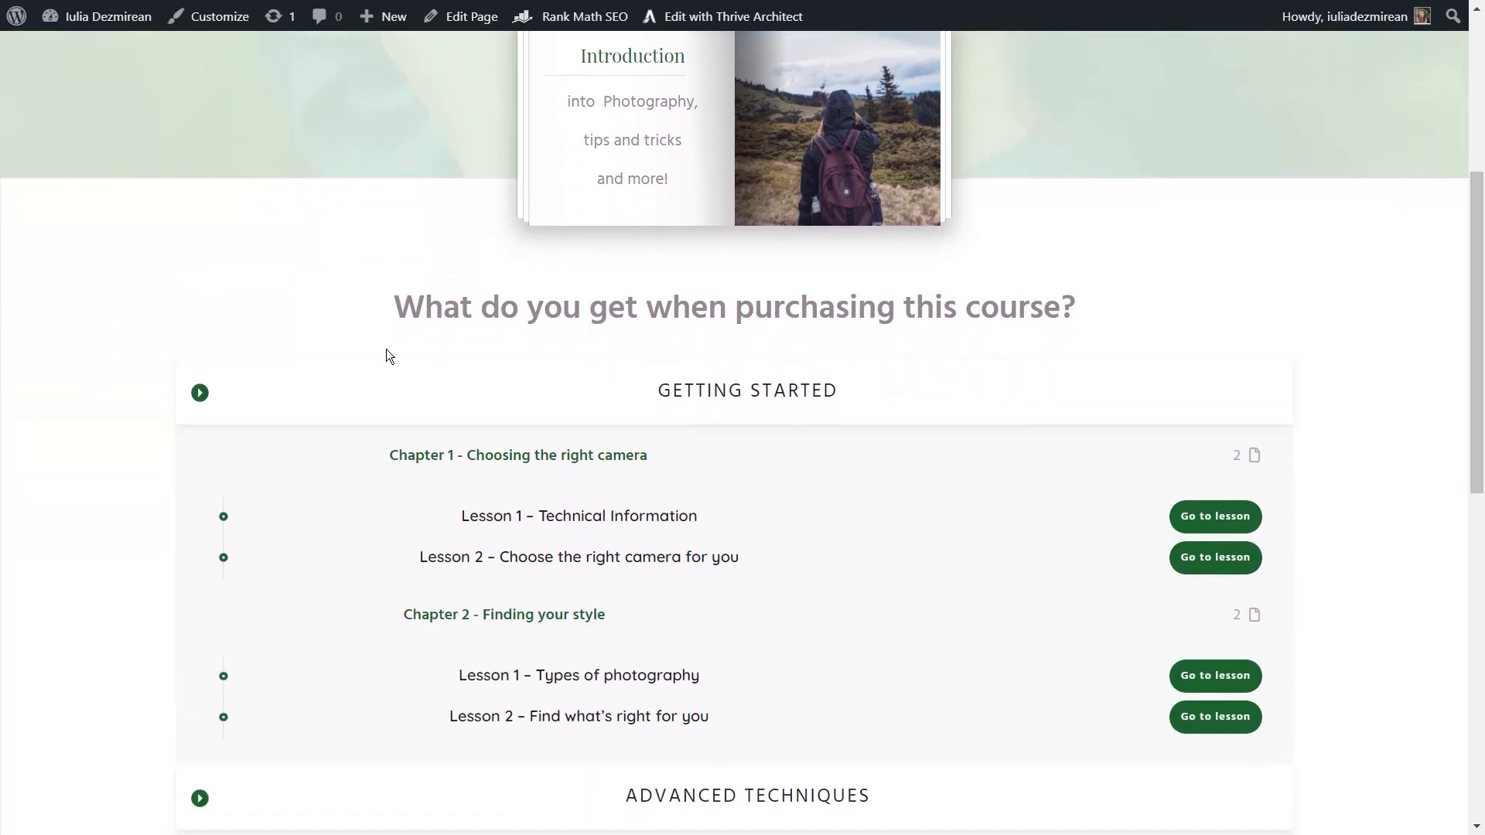
Step: Collapse and expand the Getting Started and Advanced Techniques modules on the live course page to examine the lesson list
left_click(197, 395)
left_click(207, 463)
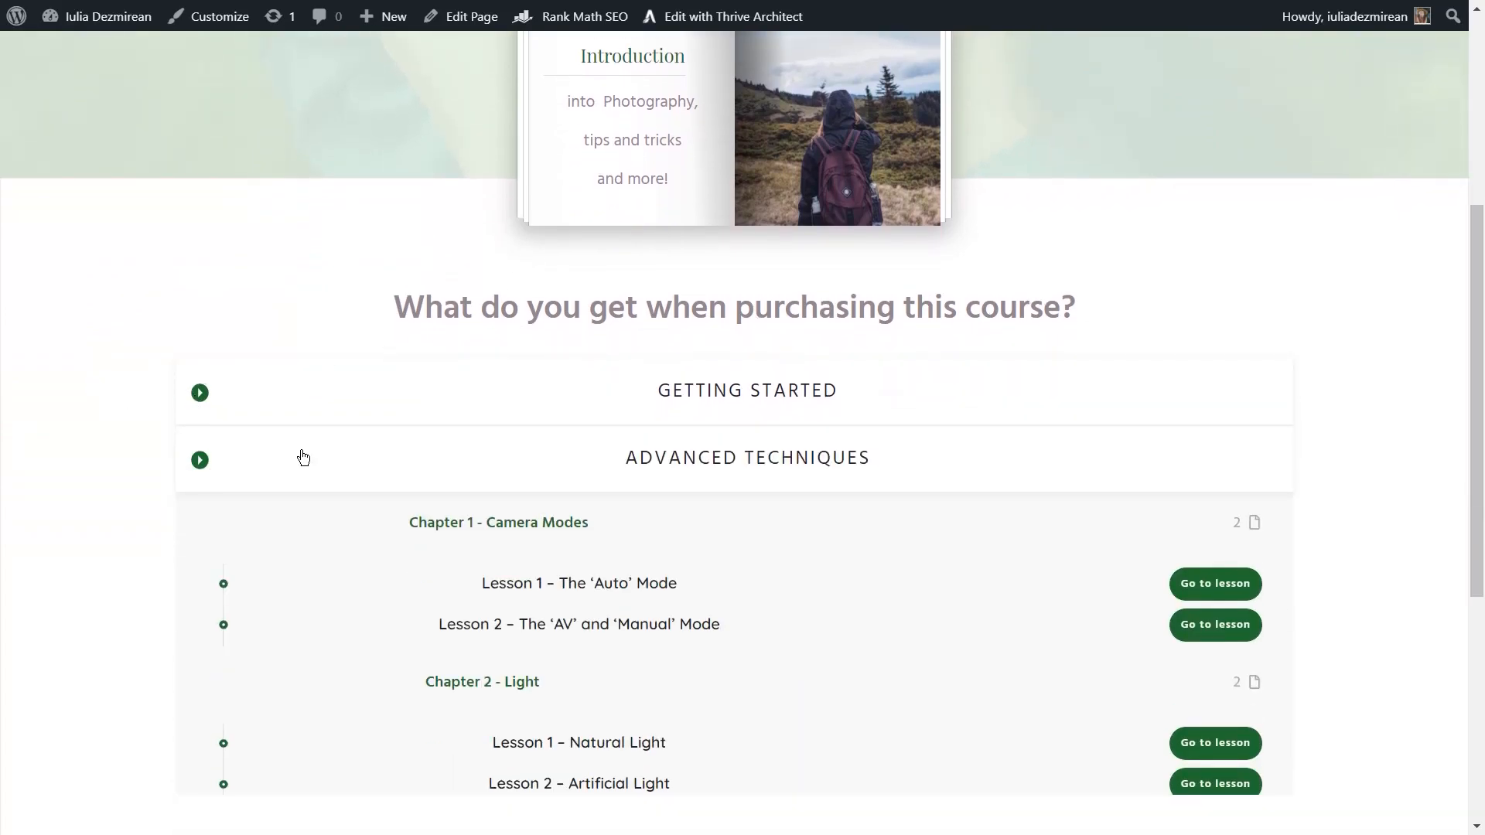
left_click(239, 464)
left_click_drag(1471, 440, 1475, 367)
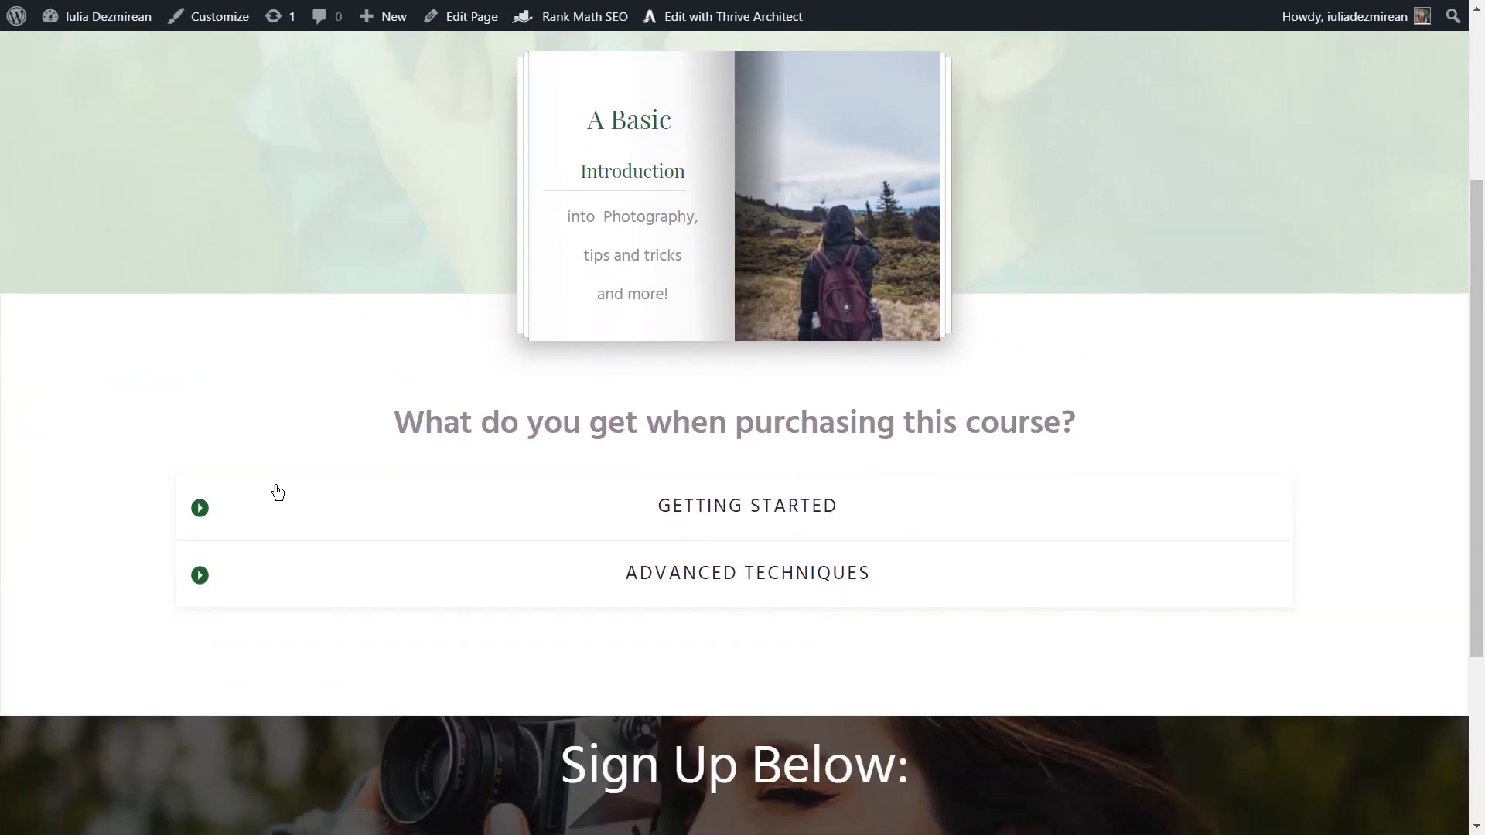
left_click(199, 511)
scroll(323, 504, "down", 4)
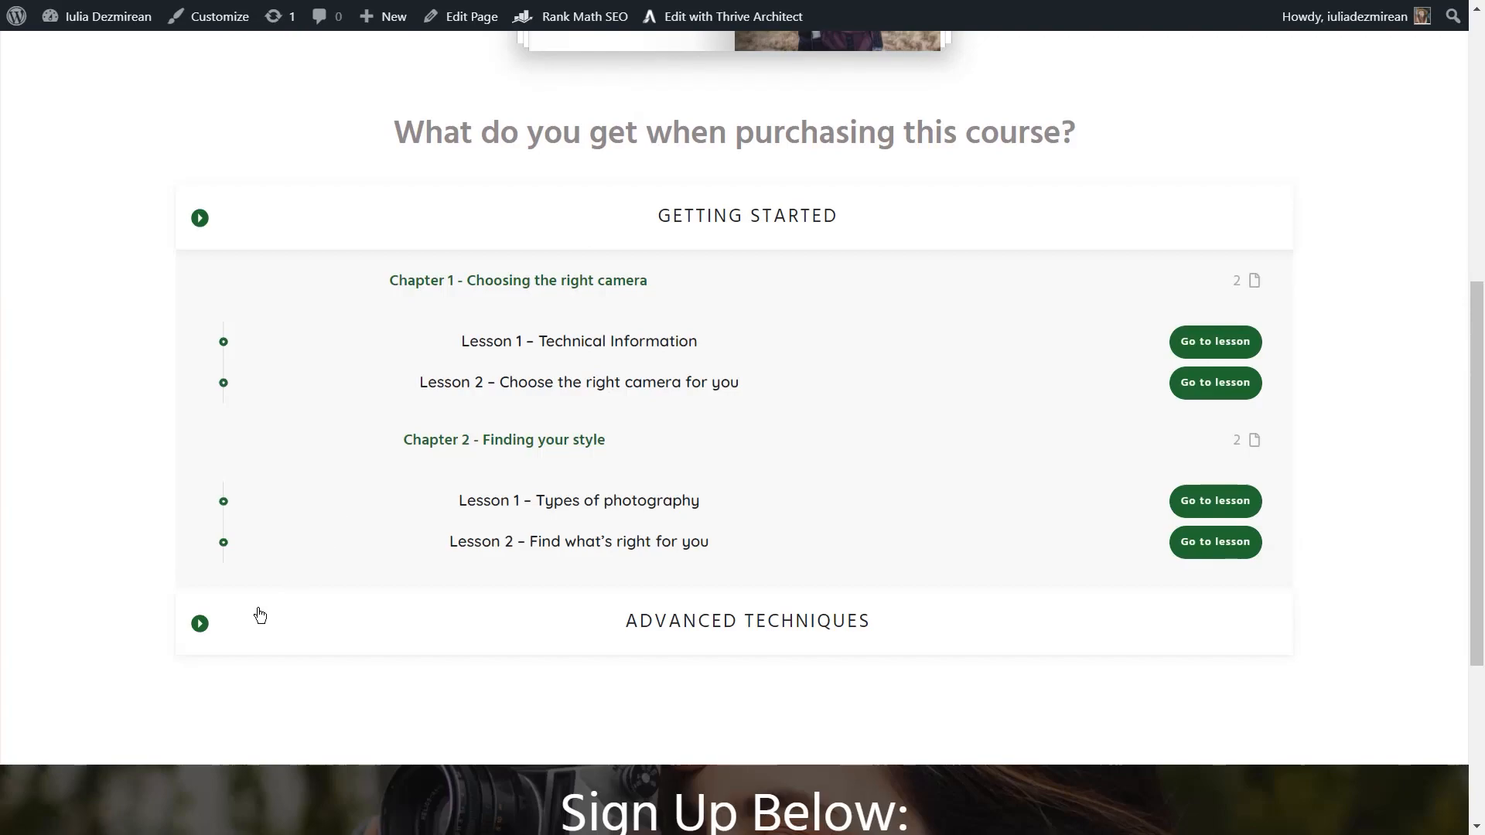
left_click(200, 623)
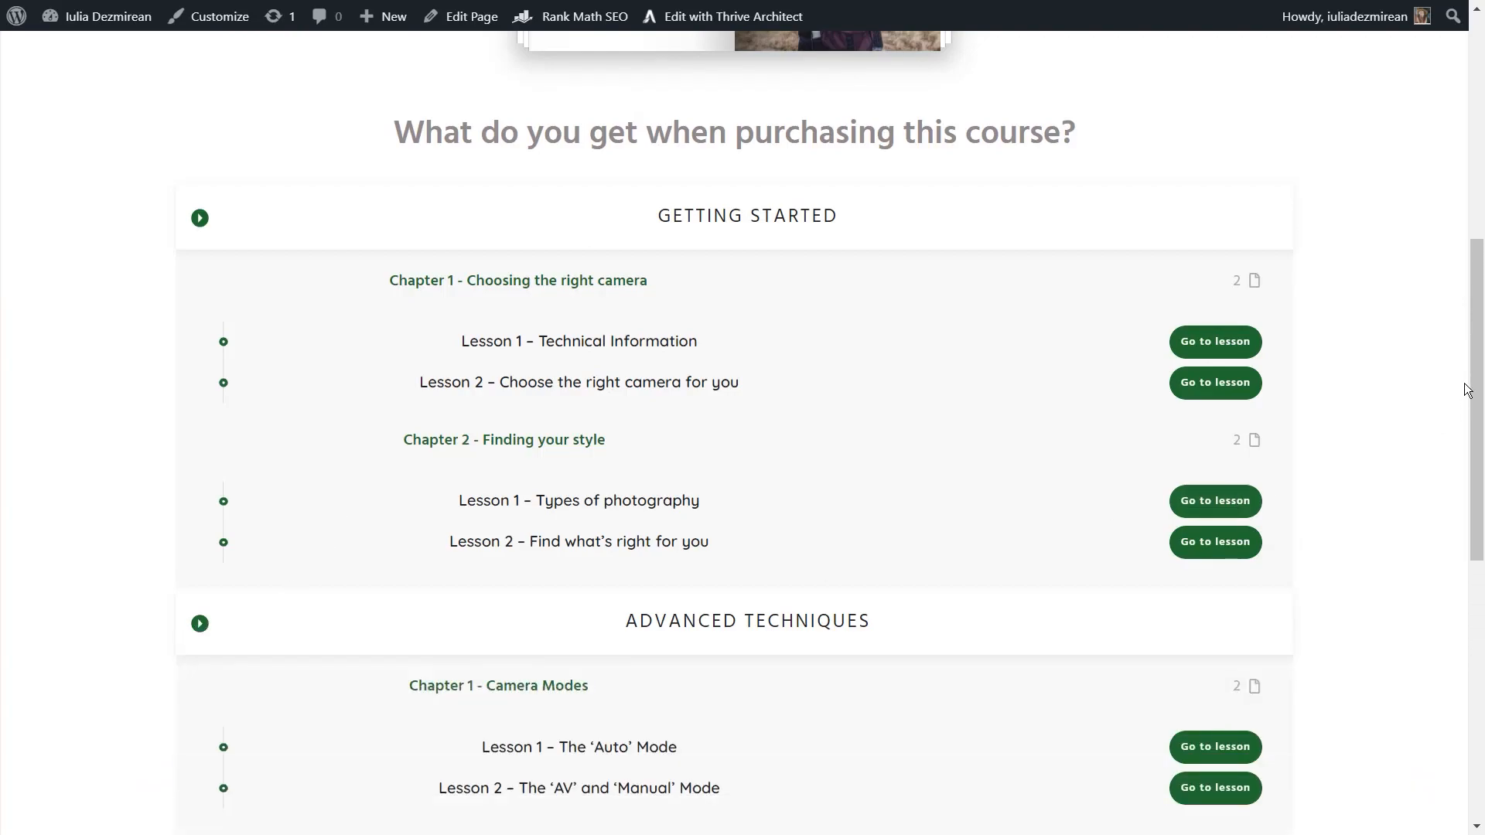
left_click_drag(1472, 379, 1481, 605)
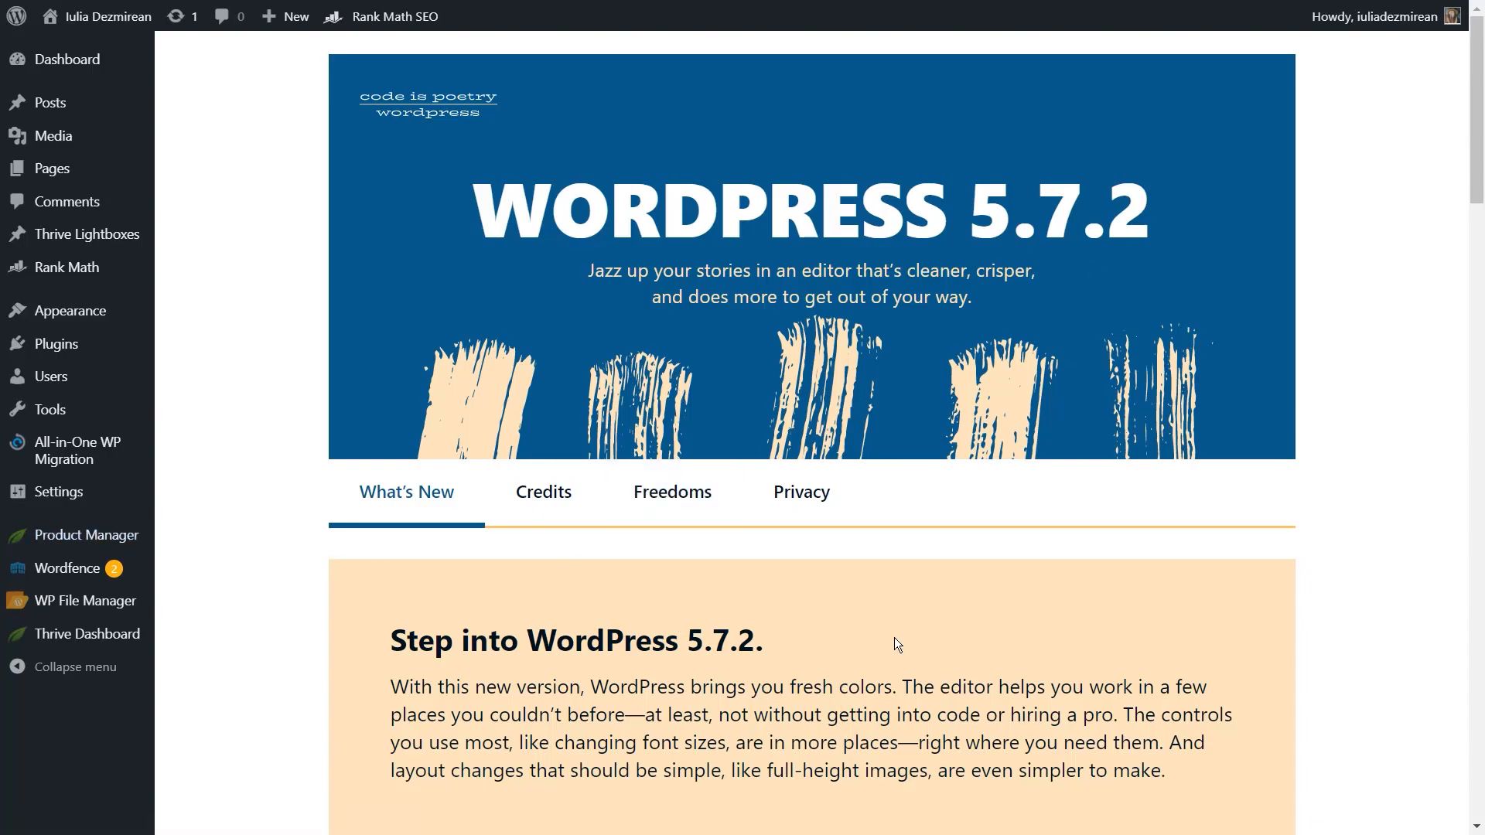
Step: Open the Photography Course draft from the WordPress pages list for editing with Thrive Architect
left_click(53, 171)
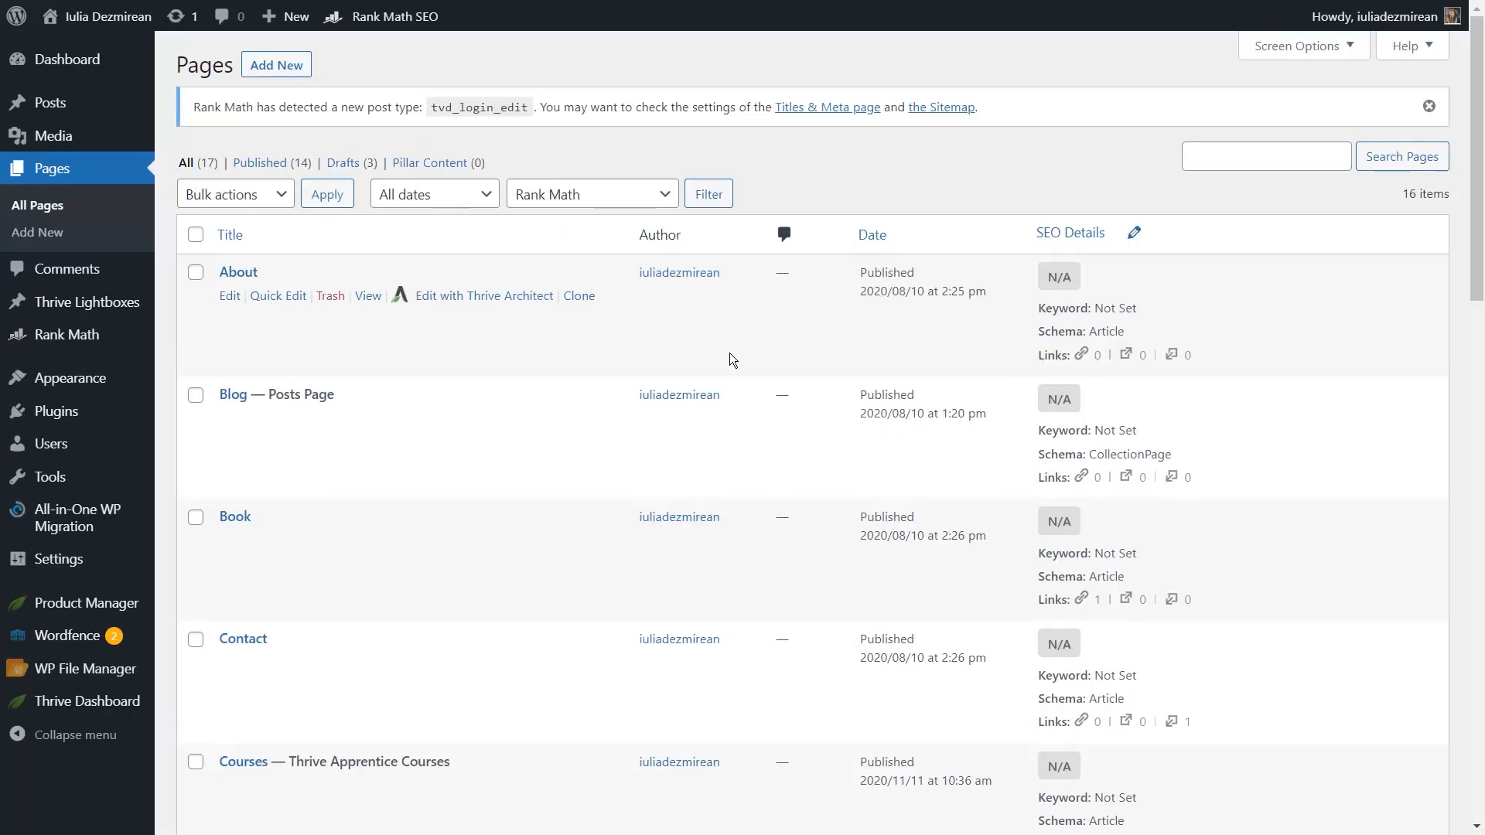
scroll(730, 352, "down", 3)
scroll(730, 352, "down", 10)
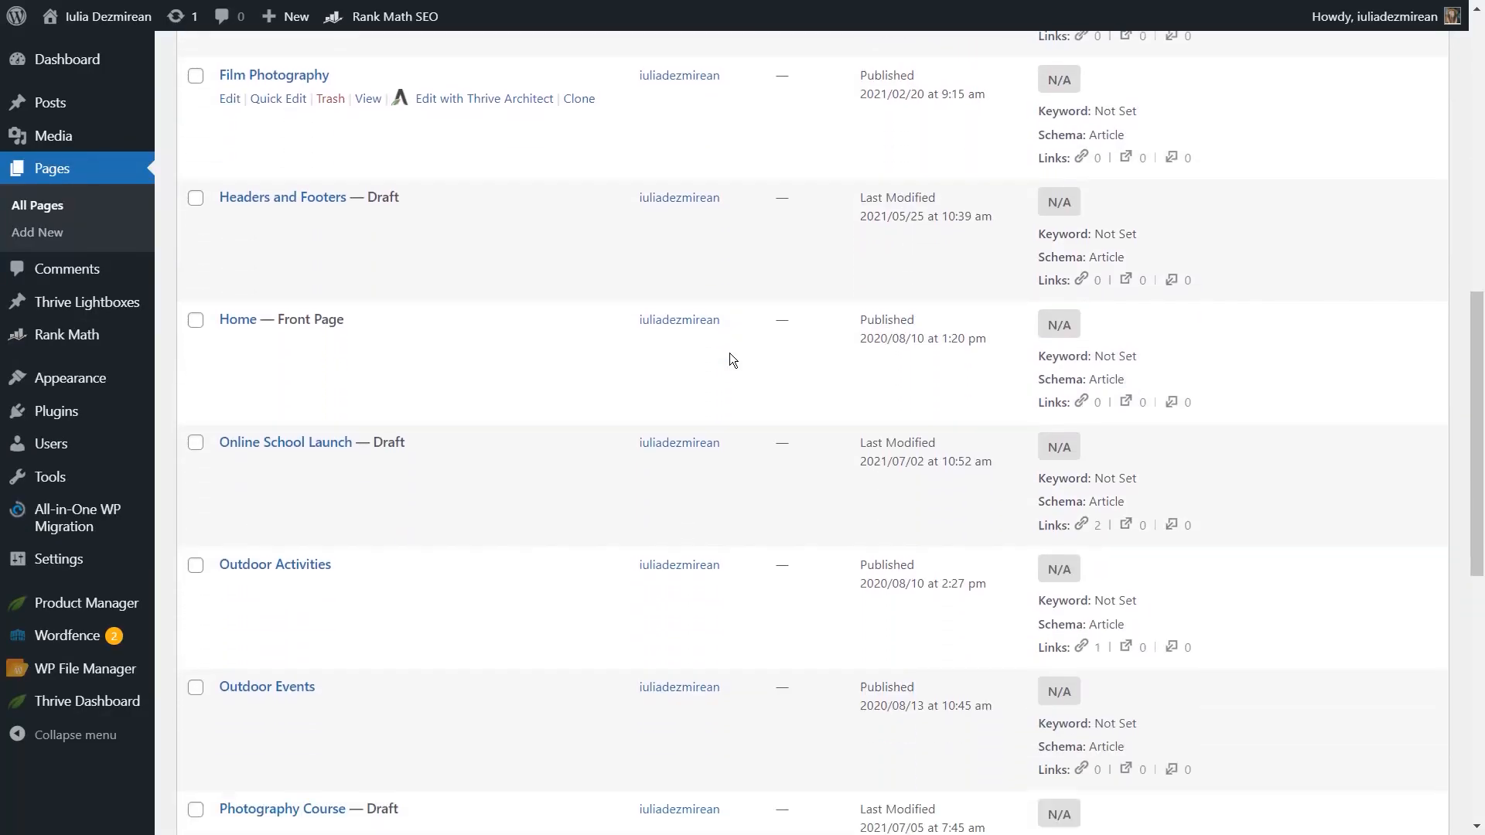
scroll(406, 499, "up", 2)
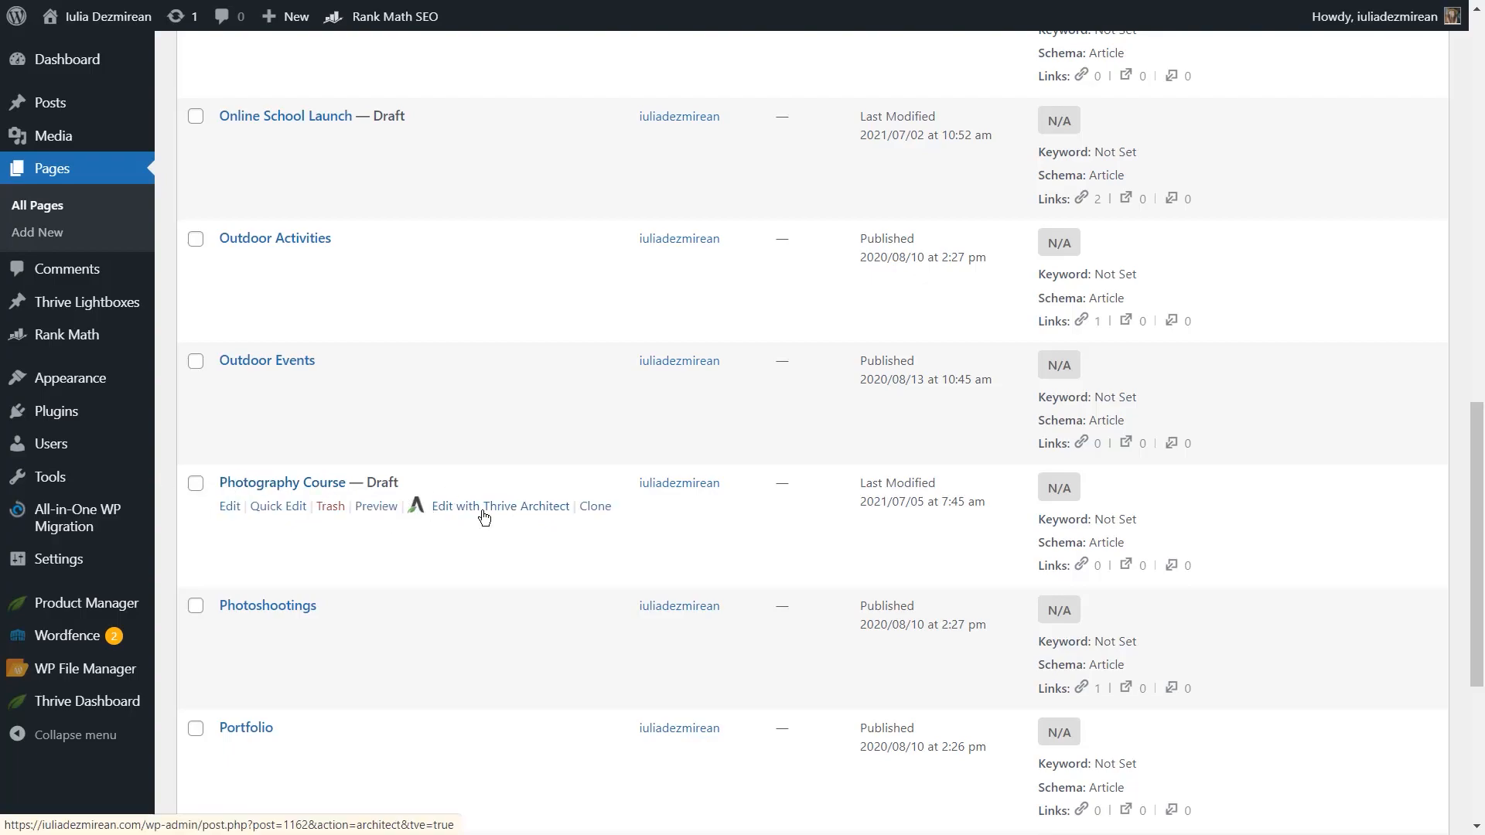
left_click(463, 517)
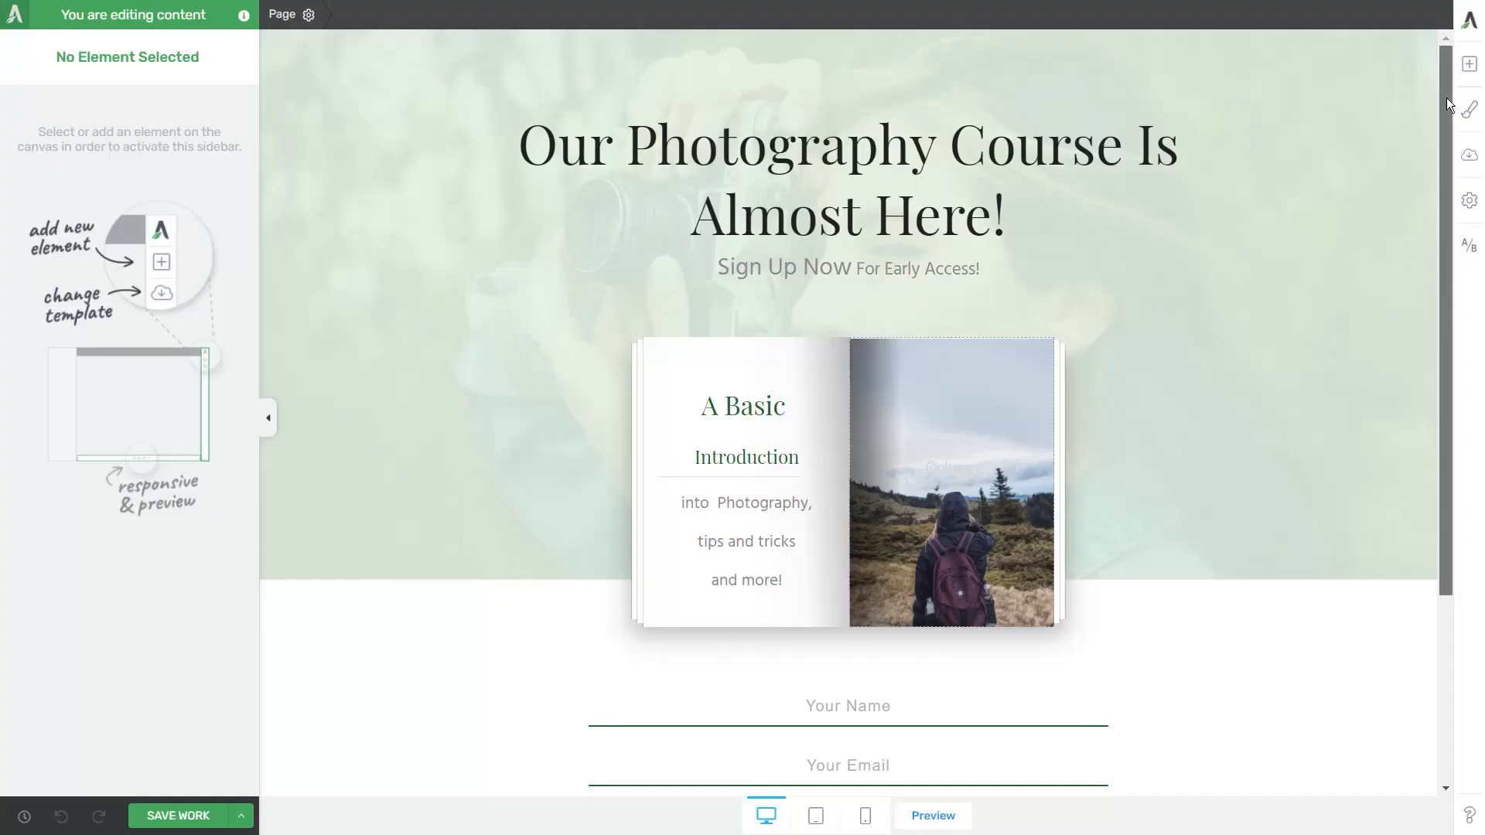
Step: Insert a Lesson List element between the book image and the sign-up form, using the Photography 101 course
left_click_drag(1446, 97, 1435, 137)
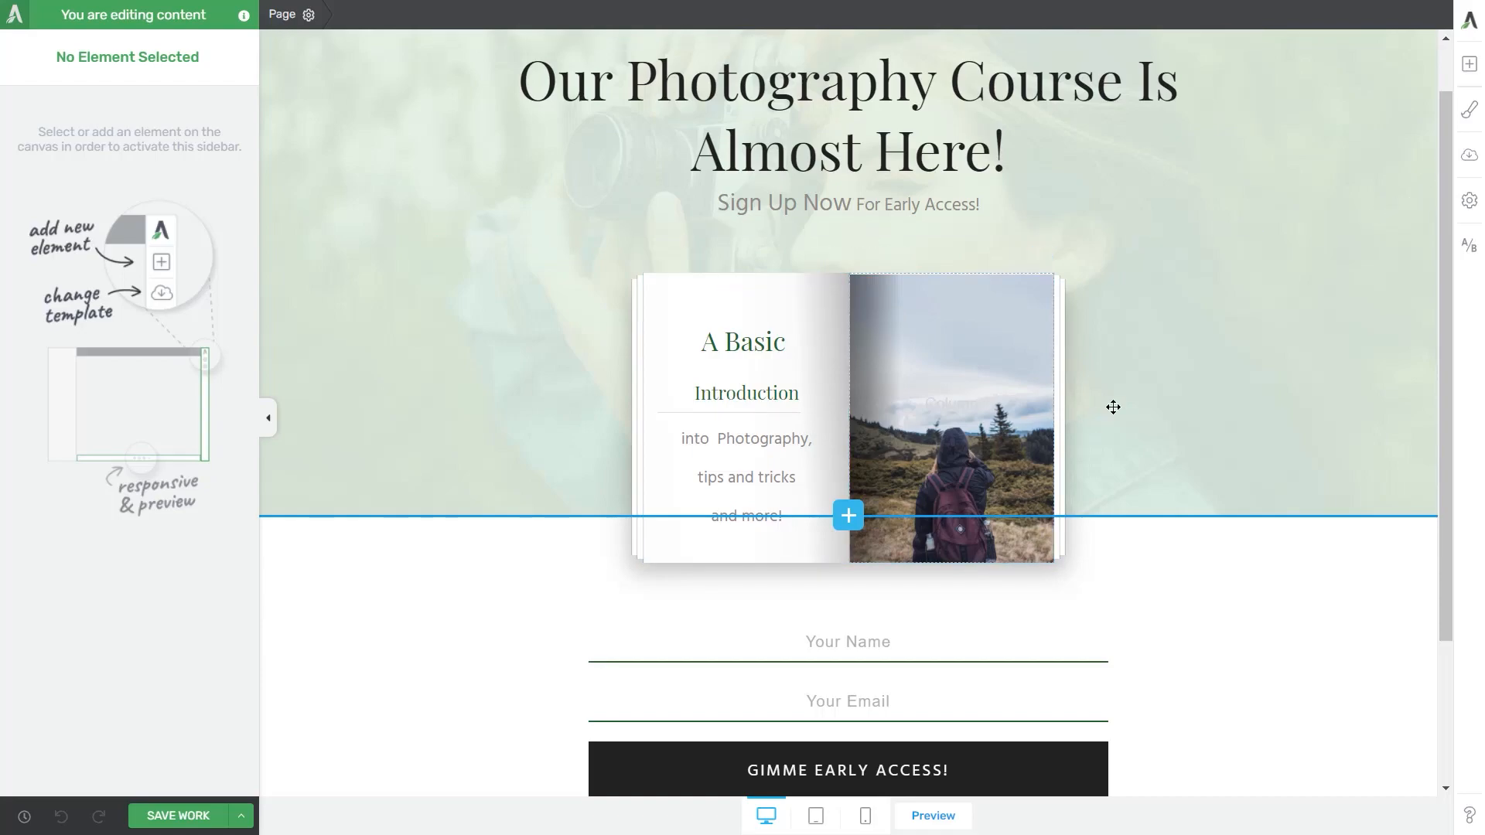
left_click_drag(1447, 137, 1446, 251)
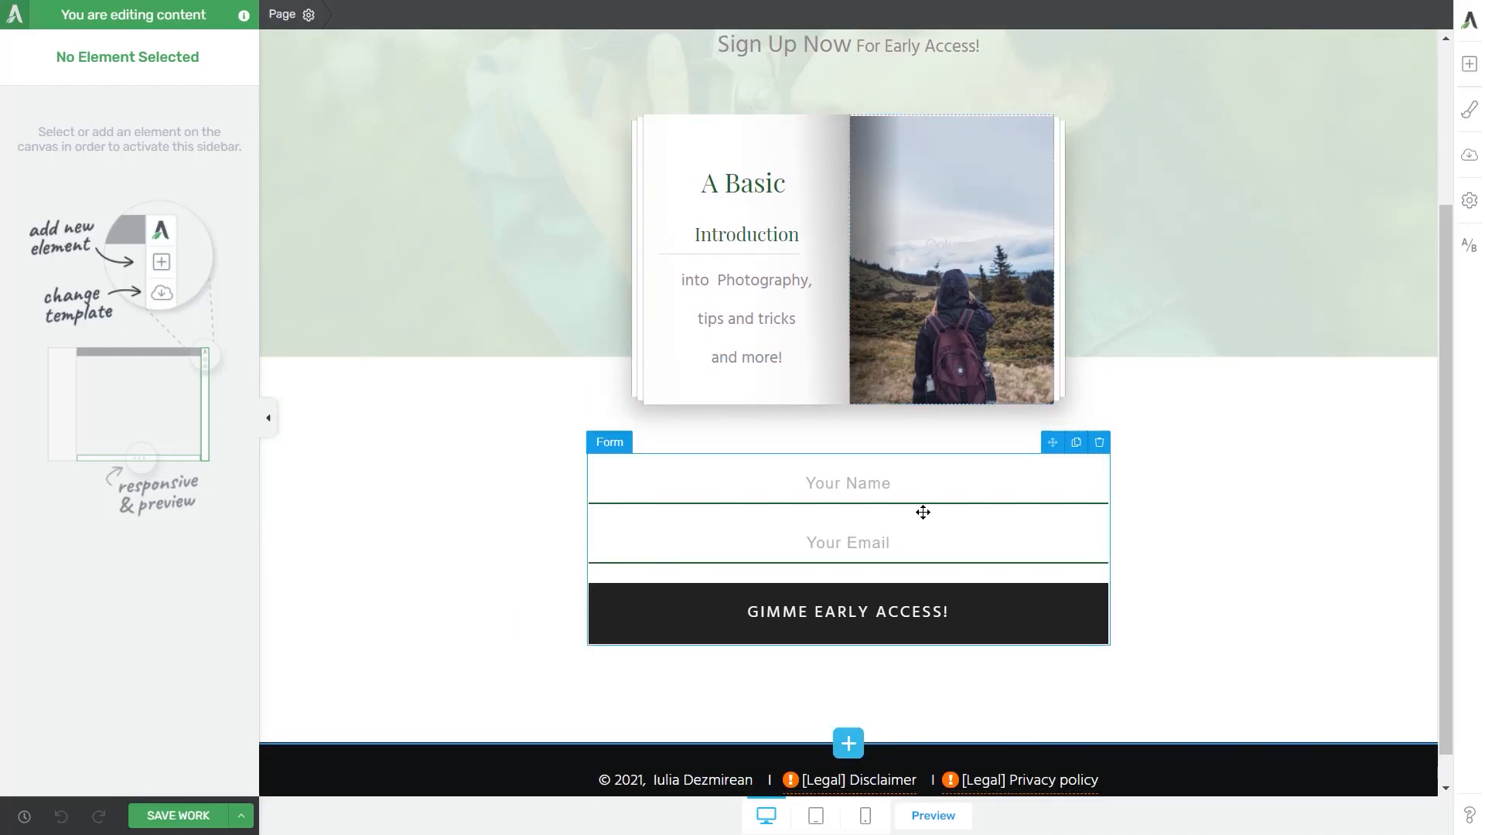
left_click_drag(1444, 462, 1446, 387)
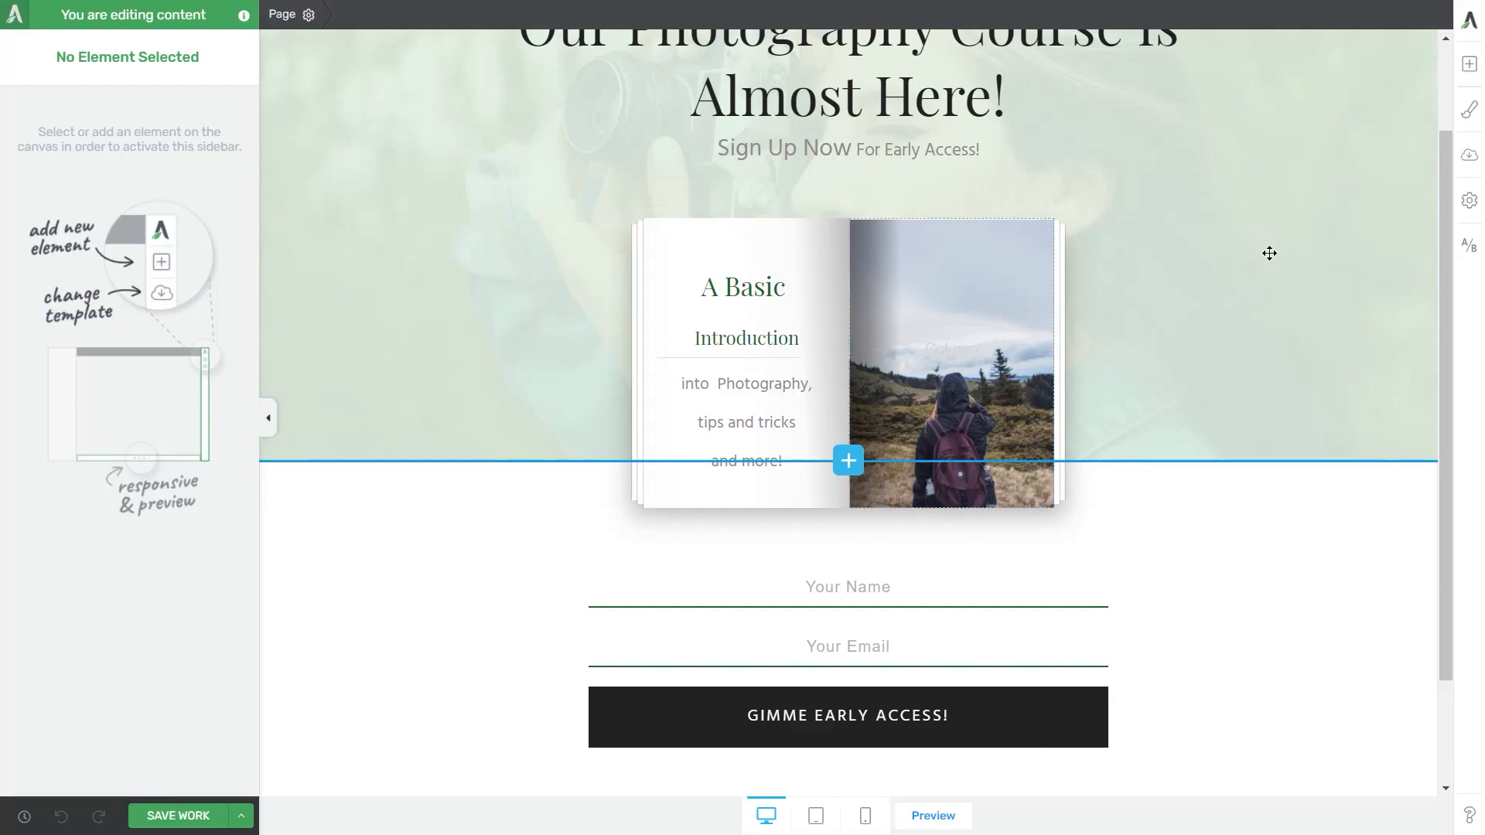
left_click(1467, 66)
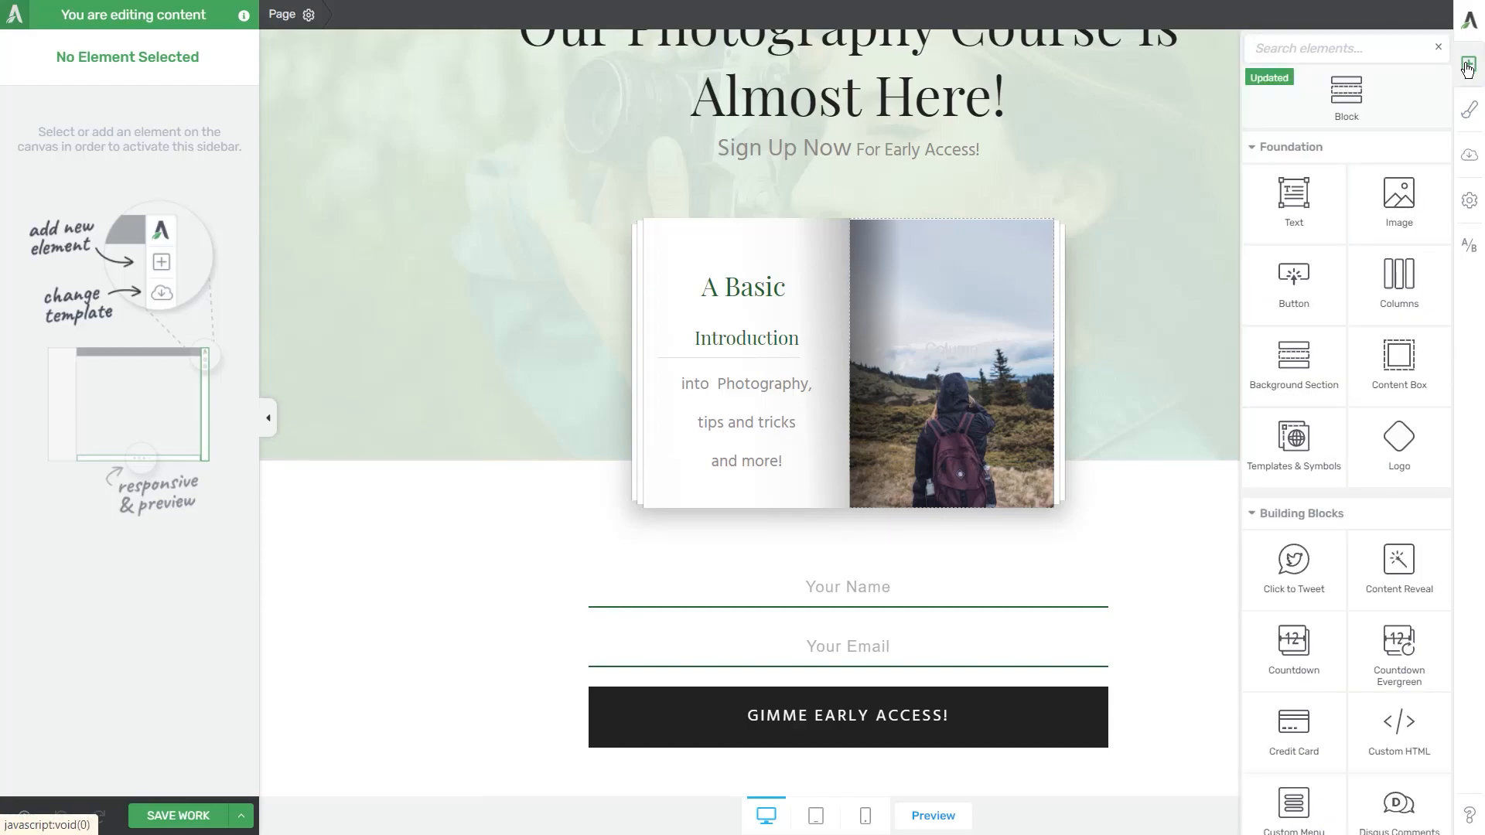
type("less")
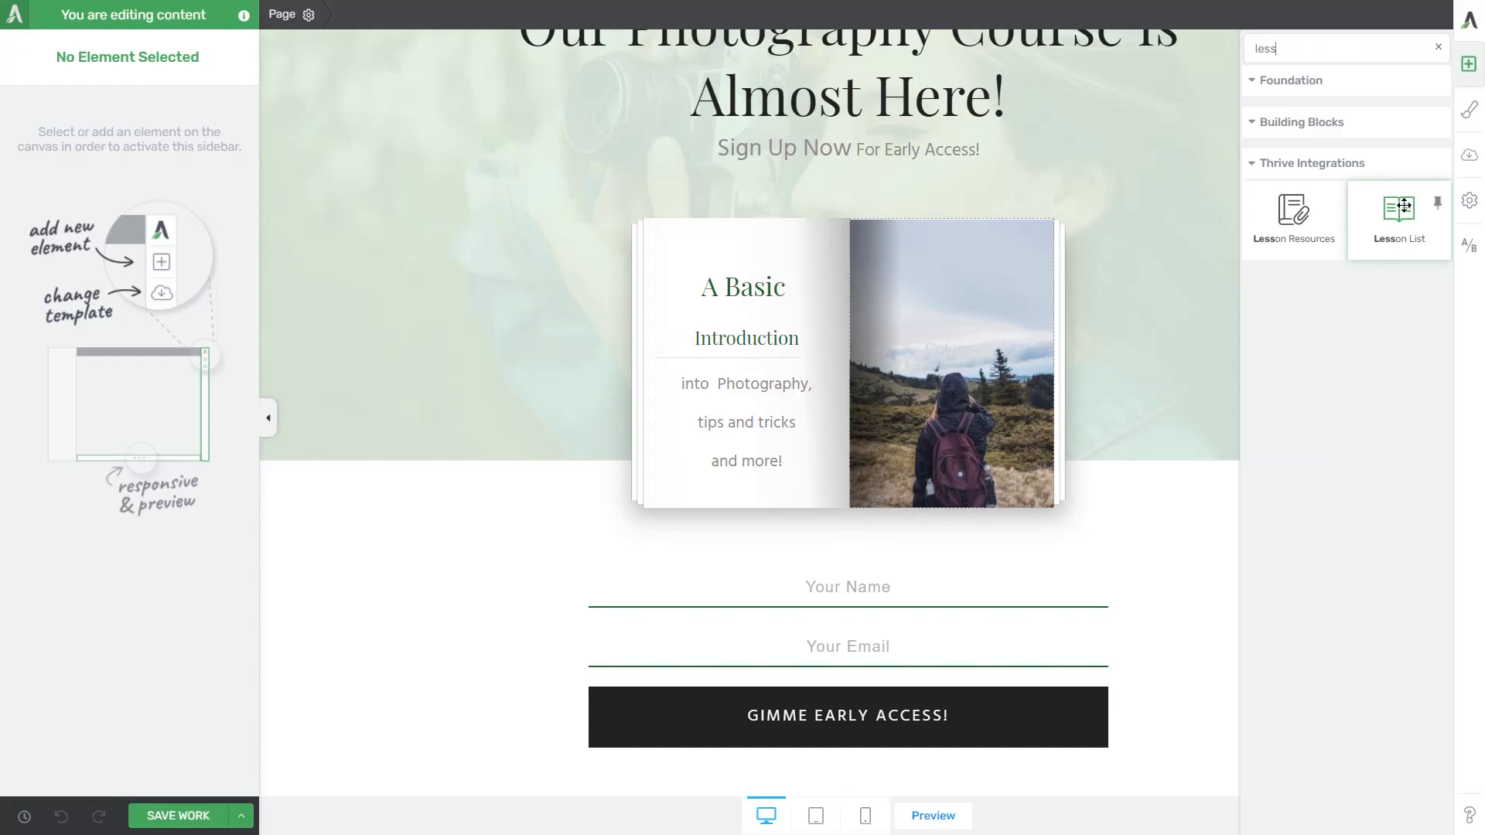
left_click_drag(1404, 206, 839, 574)
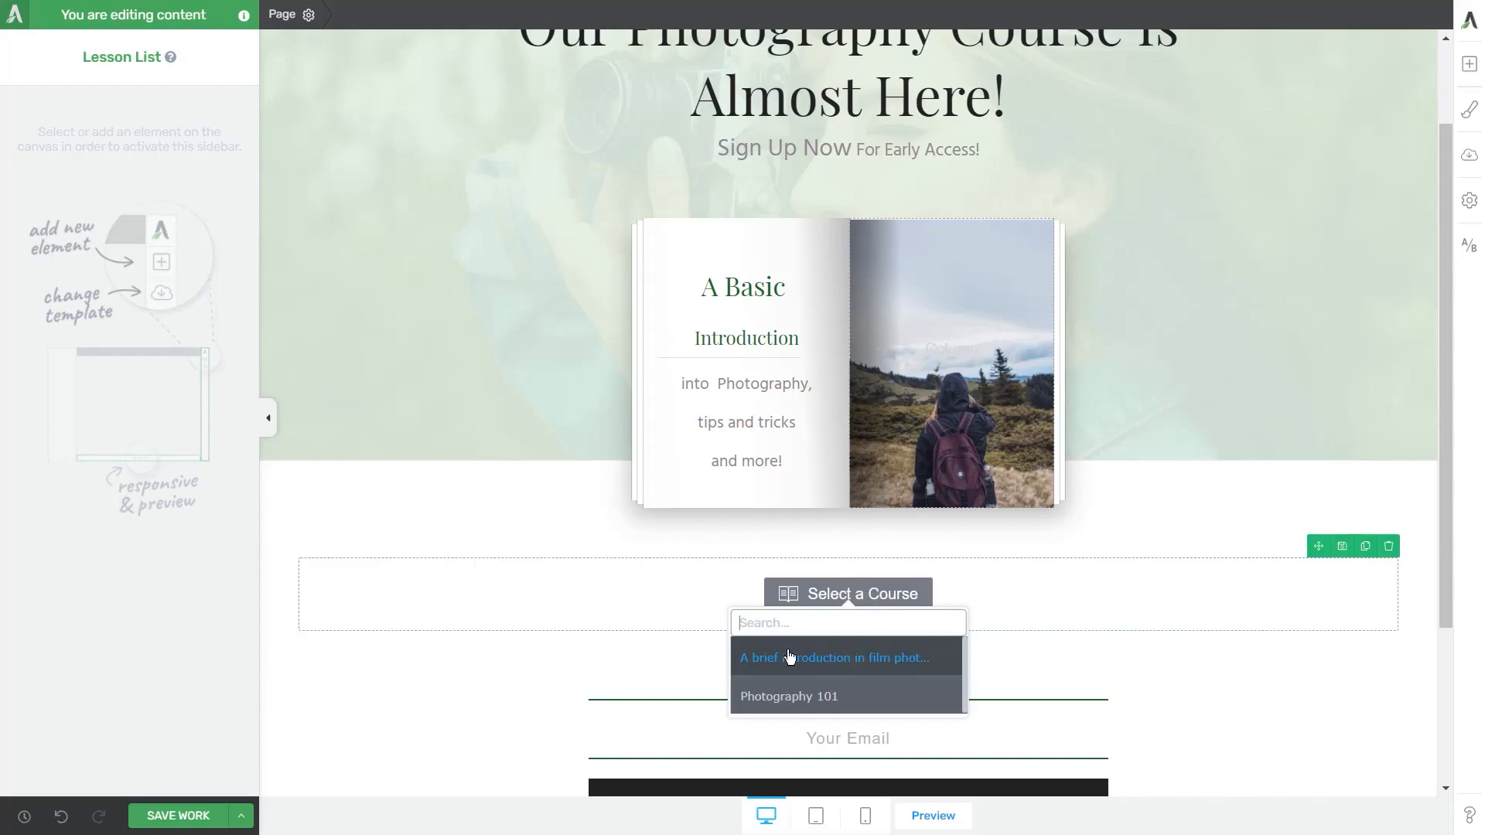
left_click(764, 696)
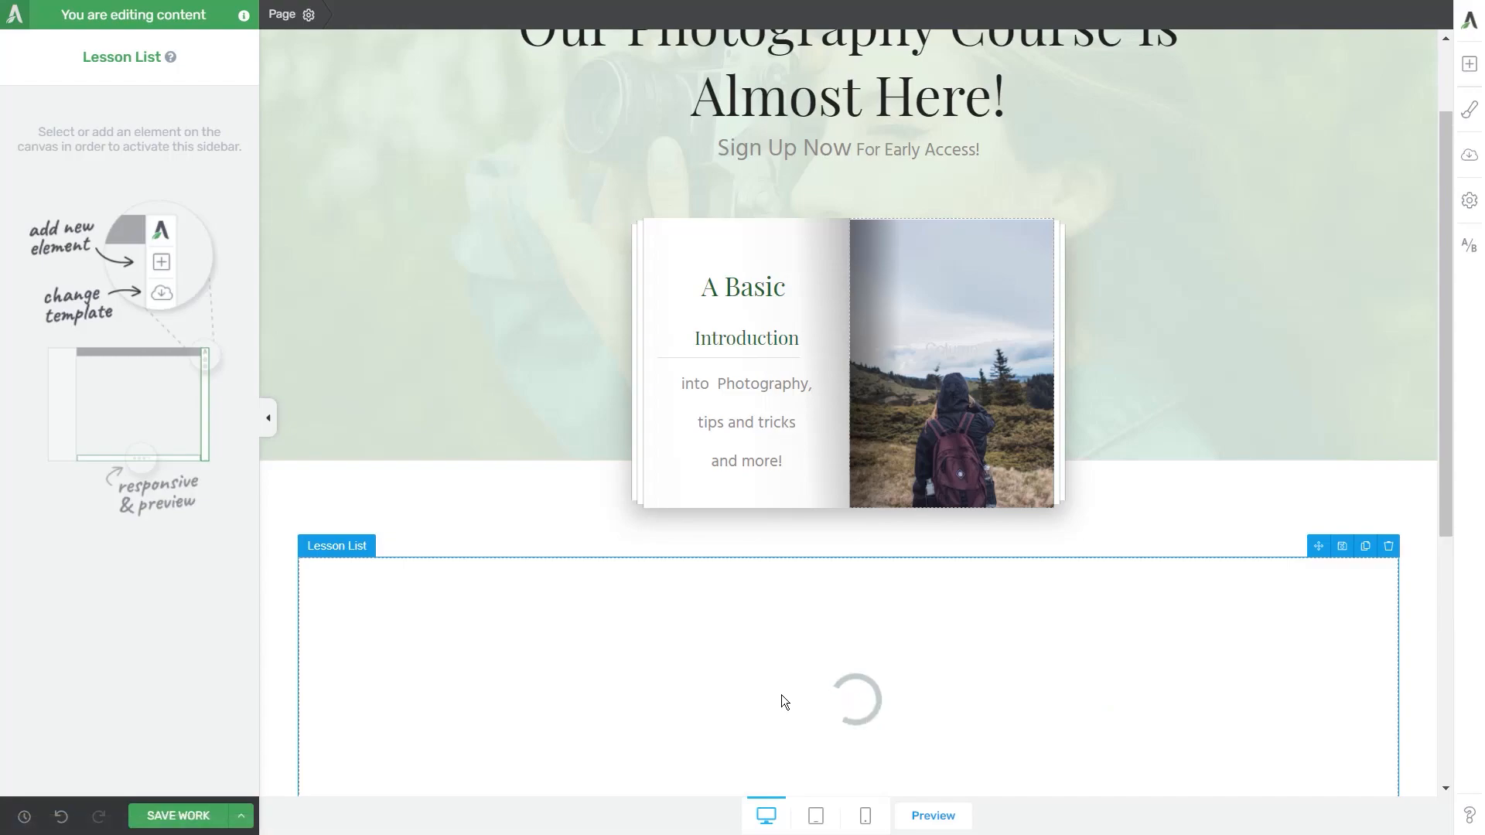
Step: Add a text element above the lesson list reading "What do you get when purchasing this course?"
left_click_drag(1446, 305, 1452, 418)
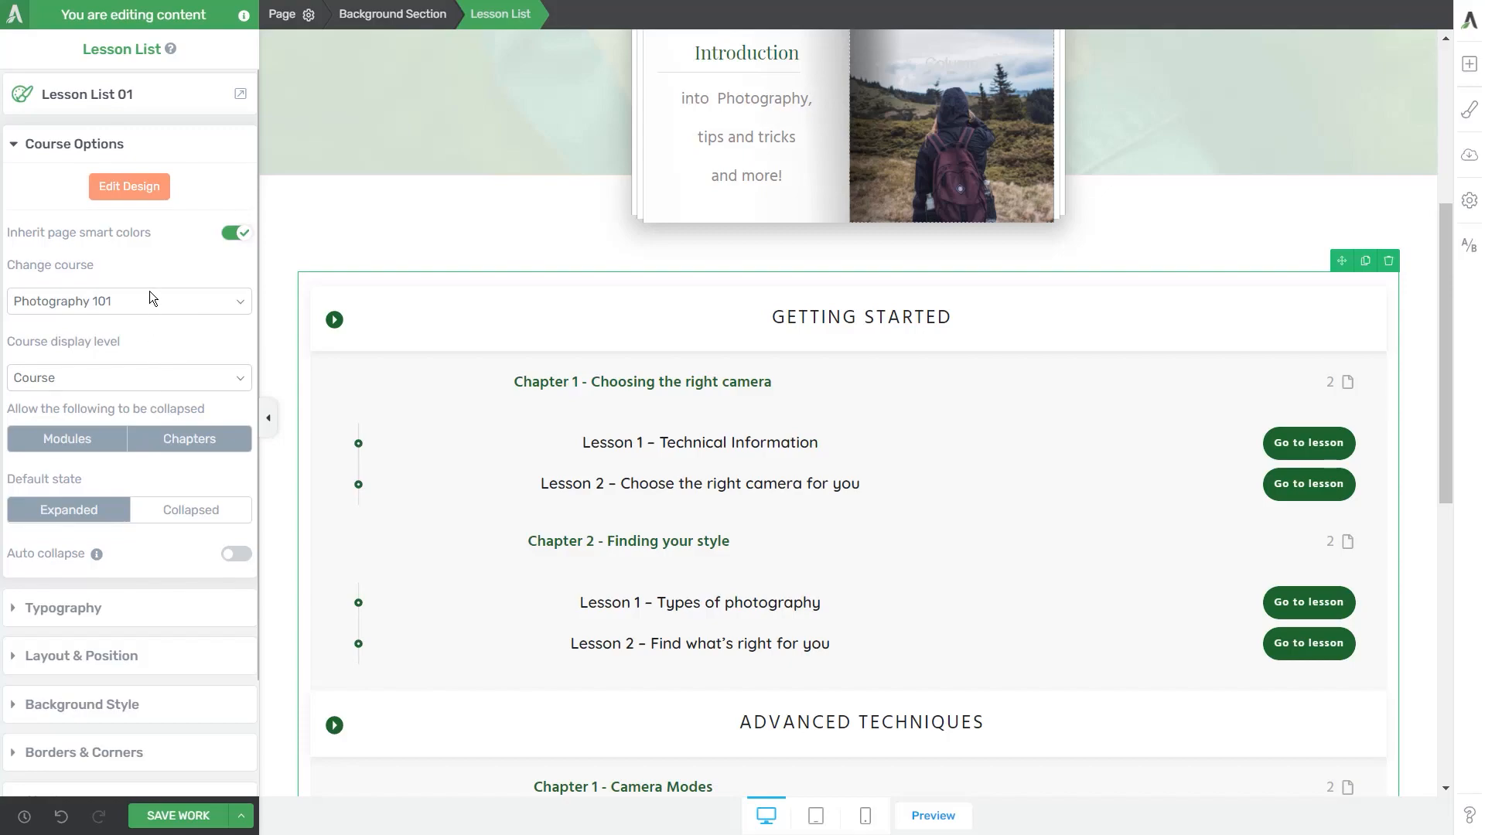
scroll(851, 387, "up", 3)
left_click(1472, 62)
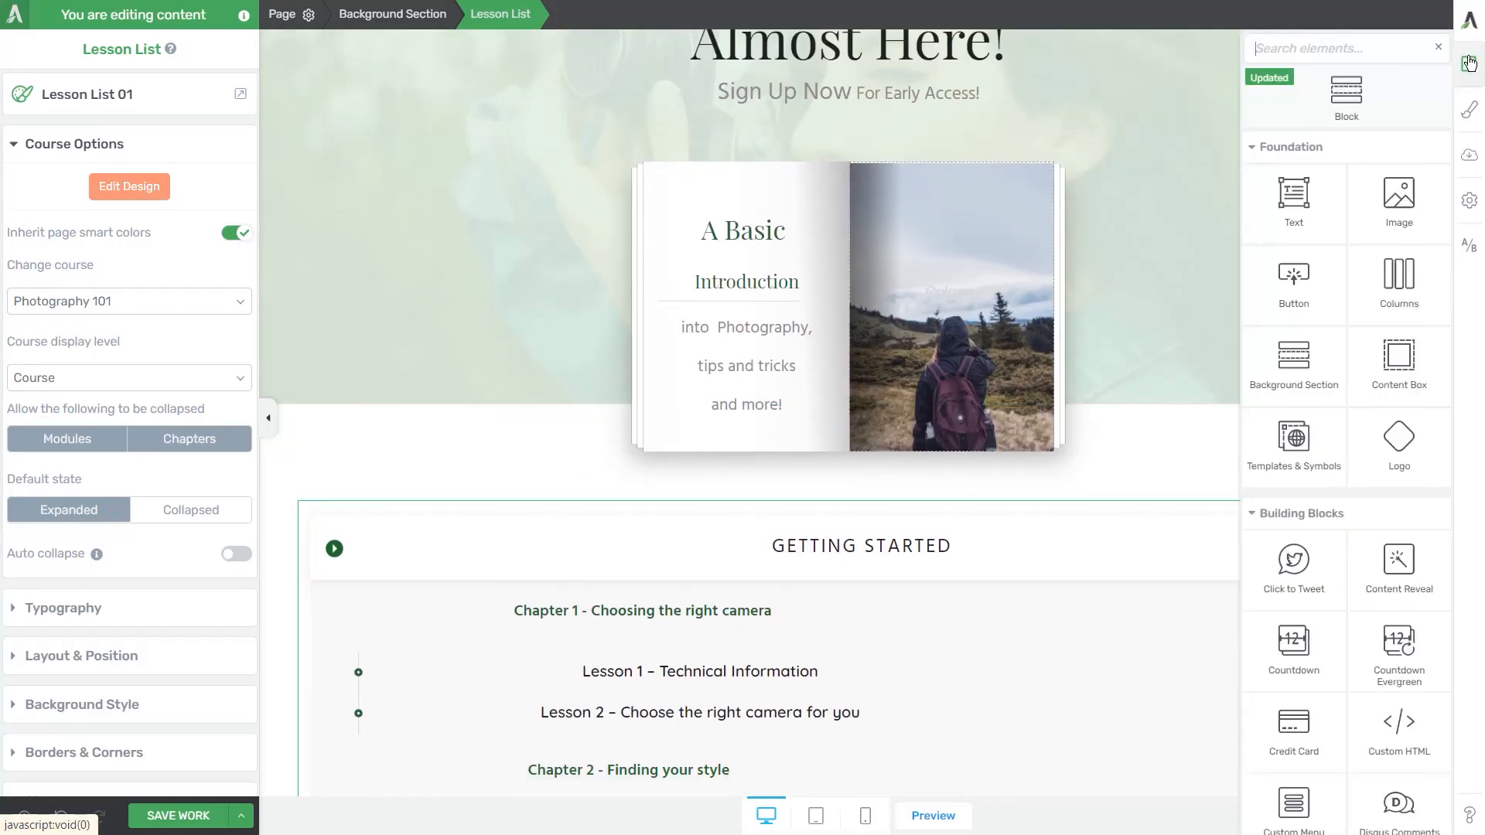
left_click_drag(1290, 193, 862, 521)
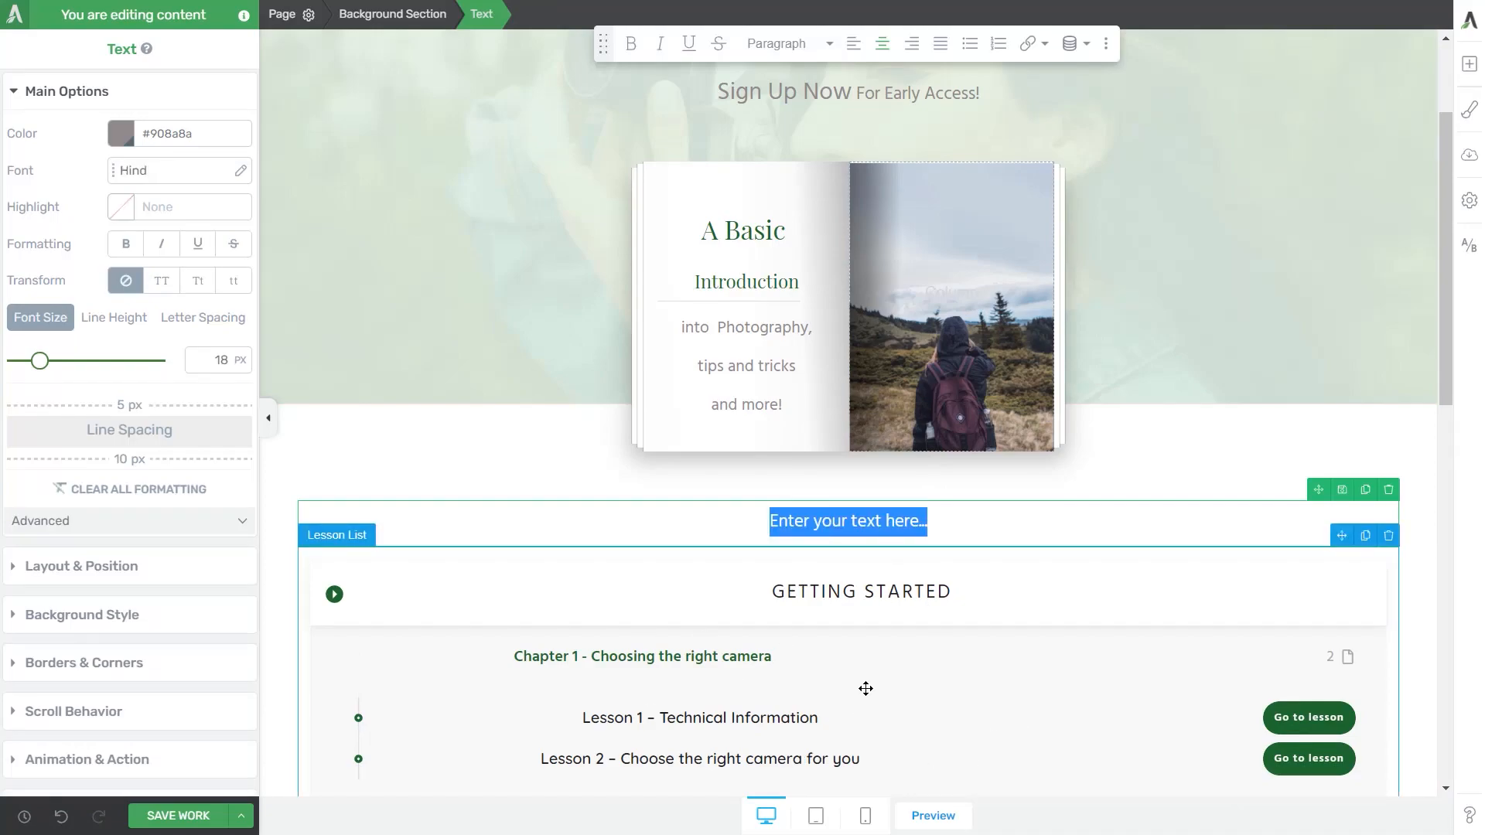
type("What do you get when purchasing this course?")
Step: Format the text above the lesson list as bold with a 34 px font size
left_click_drag(39, 360, 64, 370)
left_click(125, 243)
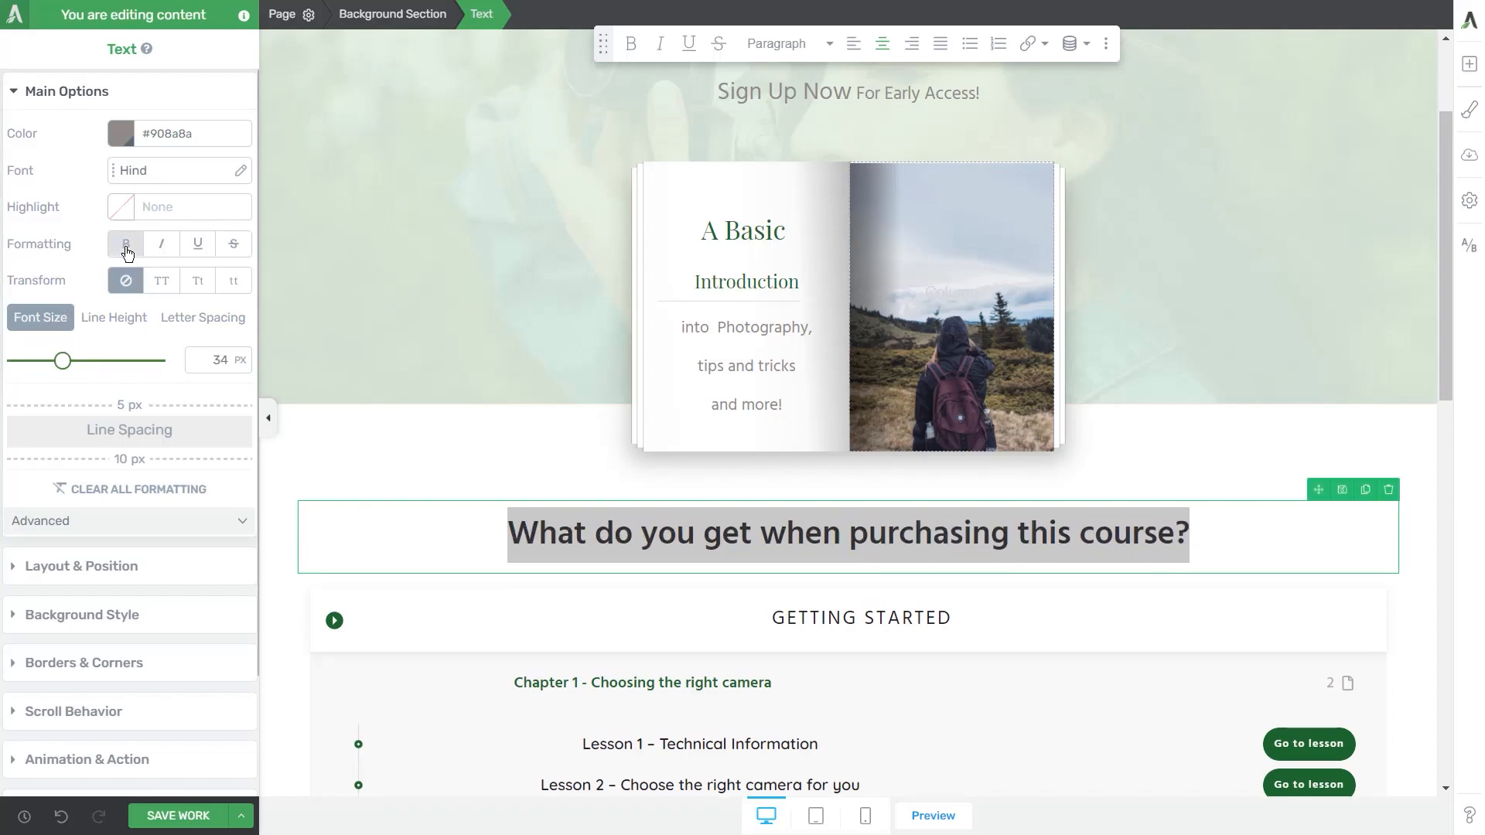
left_click(751, 533)
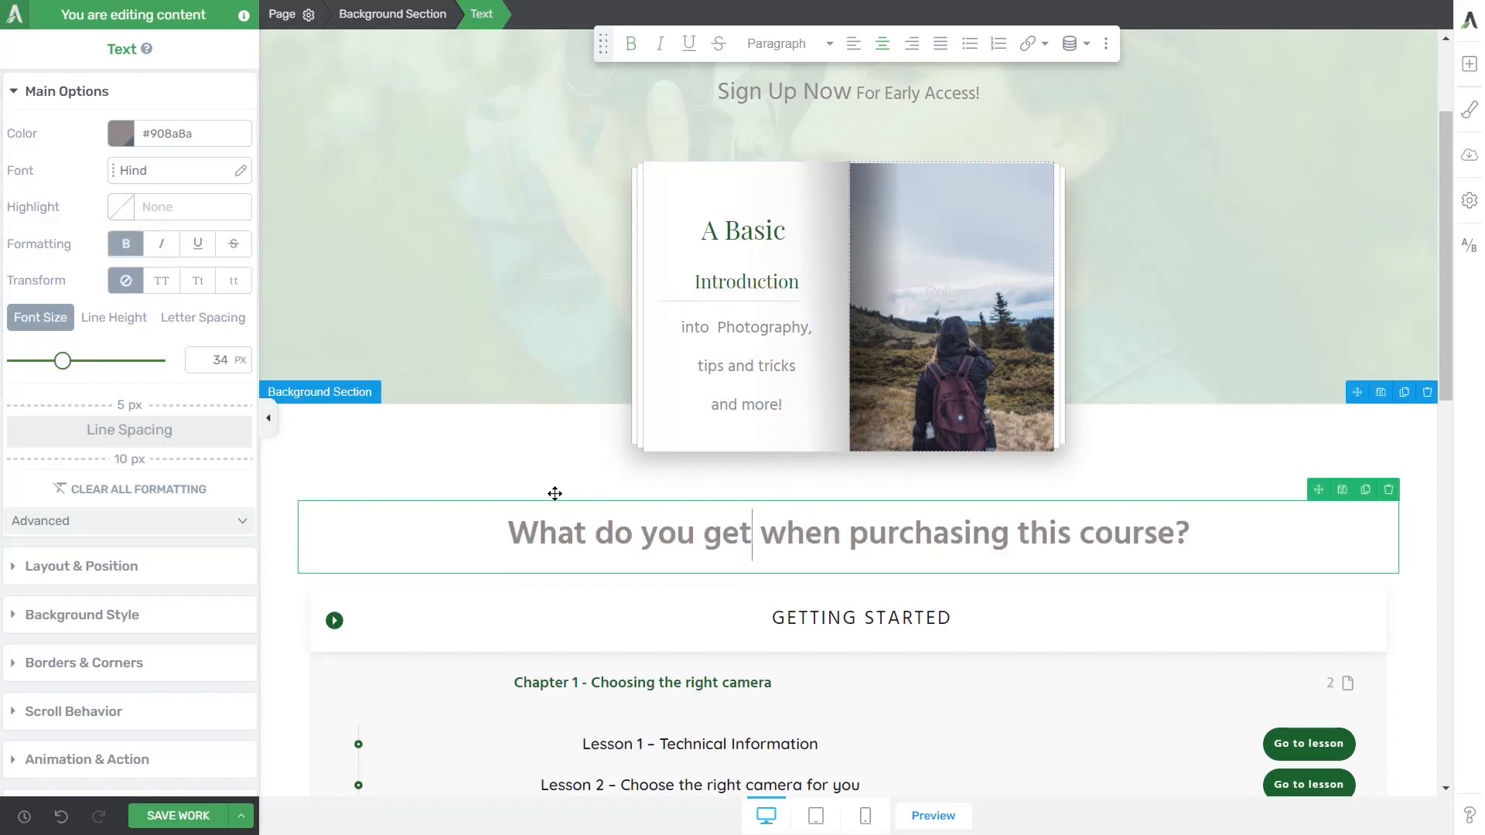
left_click(554, 493)
Step: Set the lesson list's default state to Collapsed
scroll(1084, 570, "down", 4)
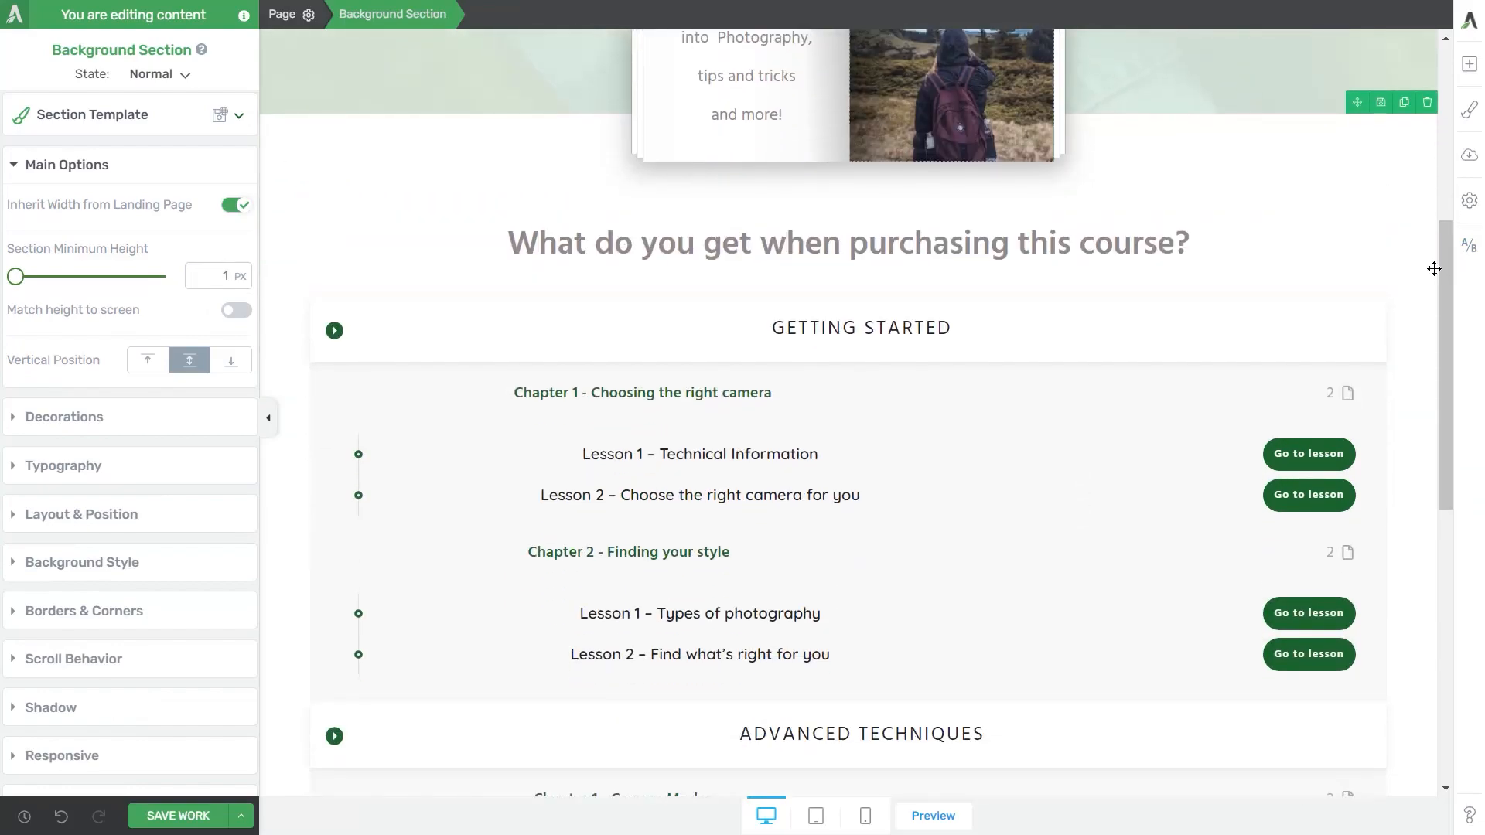
scroll(1437, 271, "down", 2)
left_click_drag(1445, 293, 1415, 272)
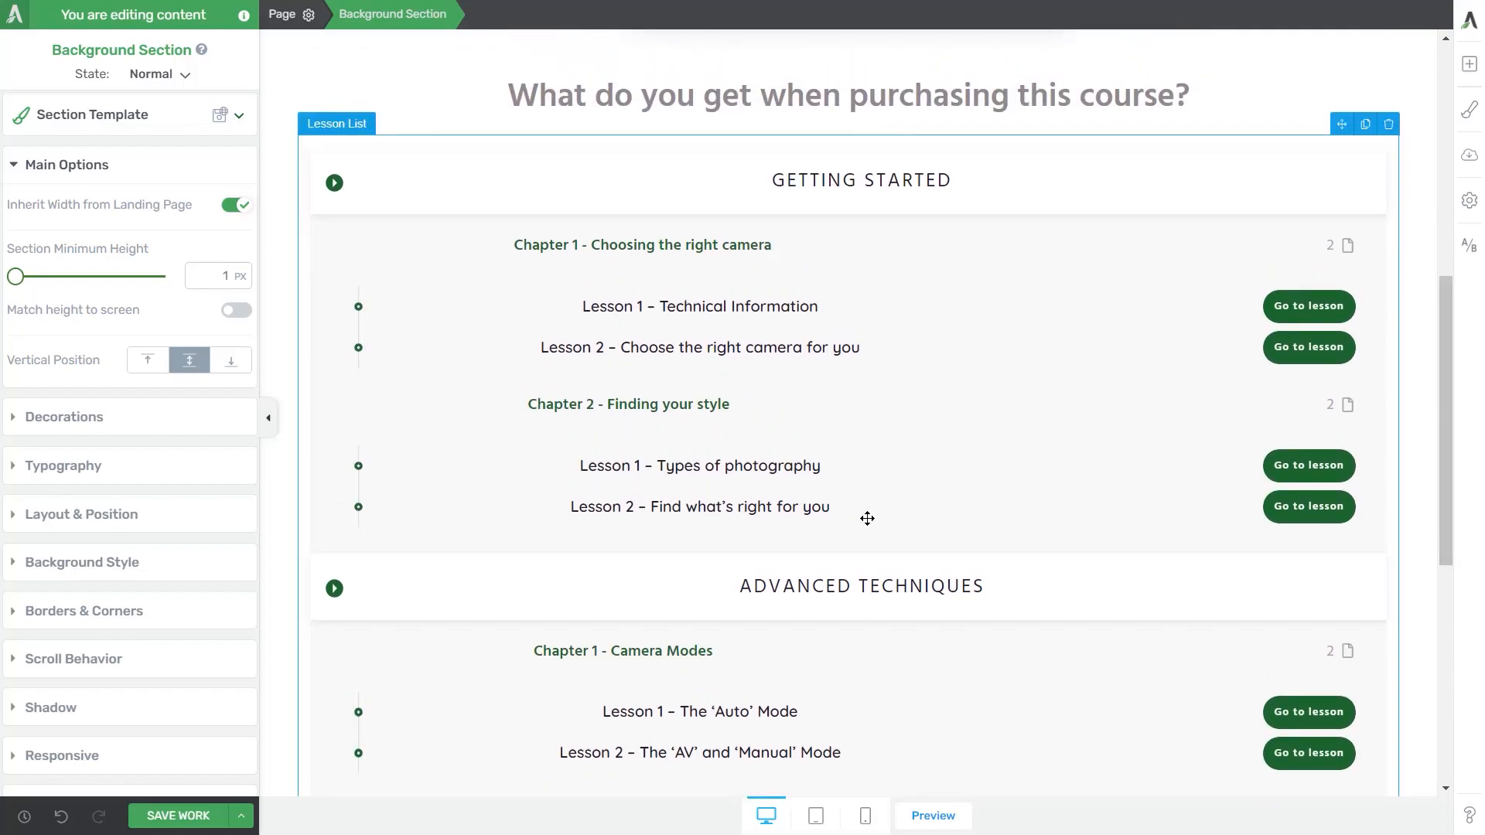
left_click(1028, 416)
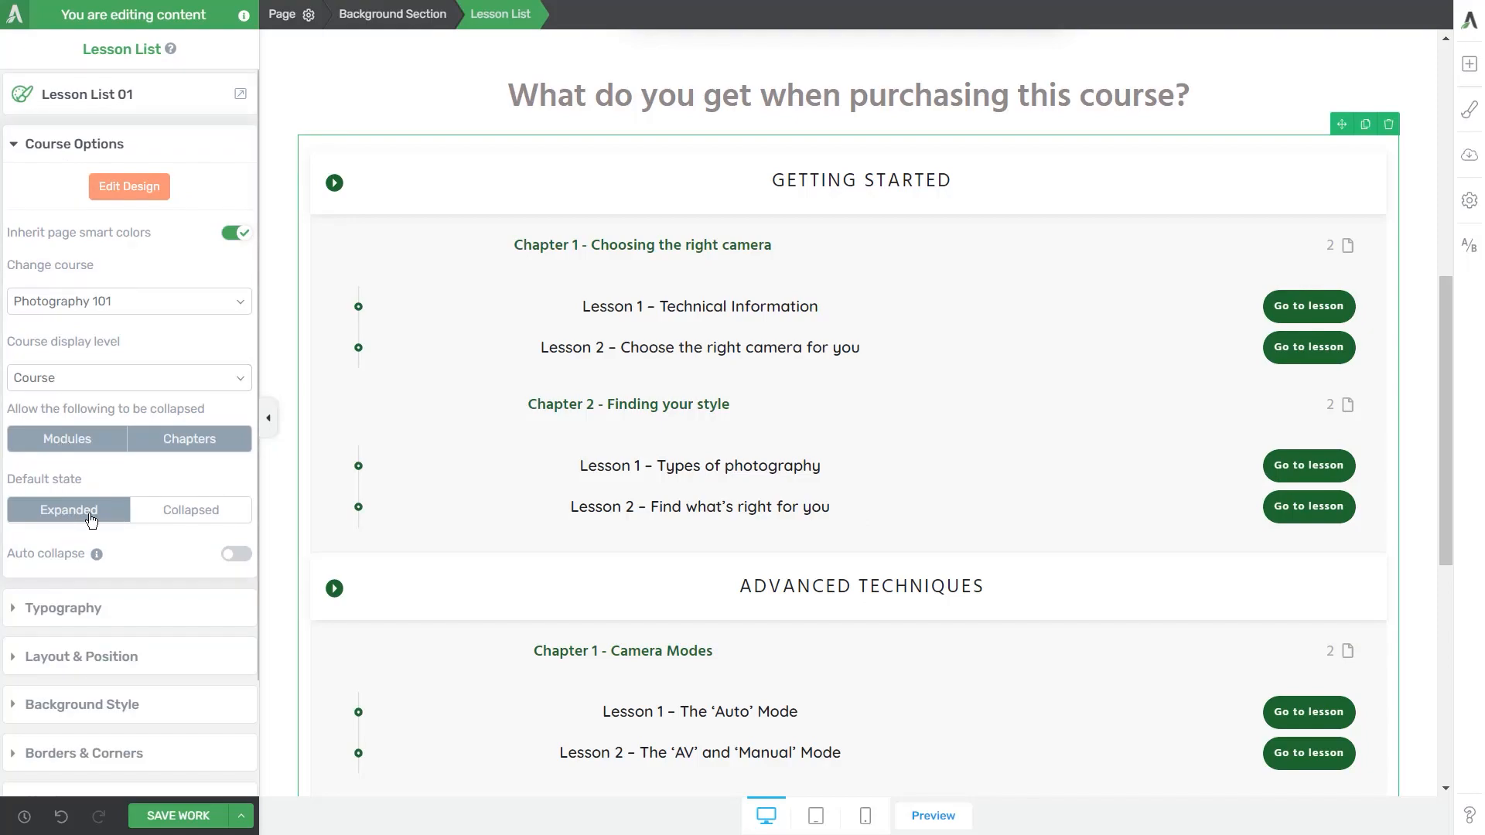
left_click(198, 517)
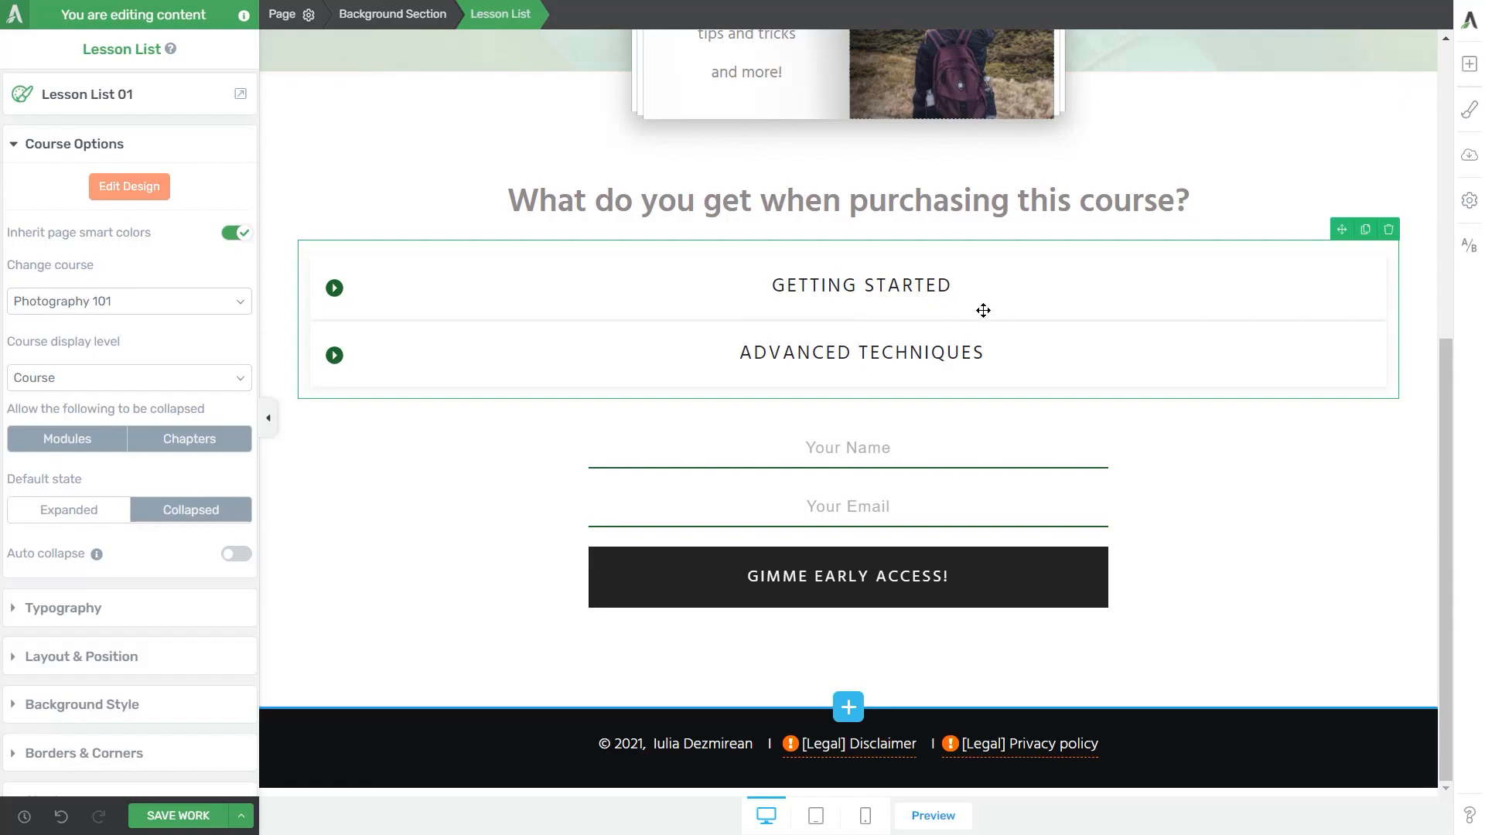
Step: Save the landing page and open its preview
left_click_drag(1445, 480, 1454, 412)
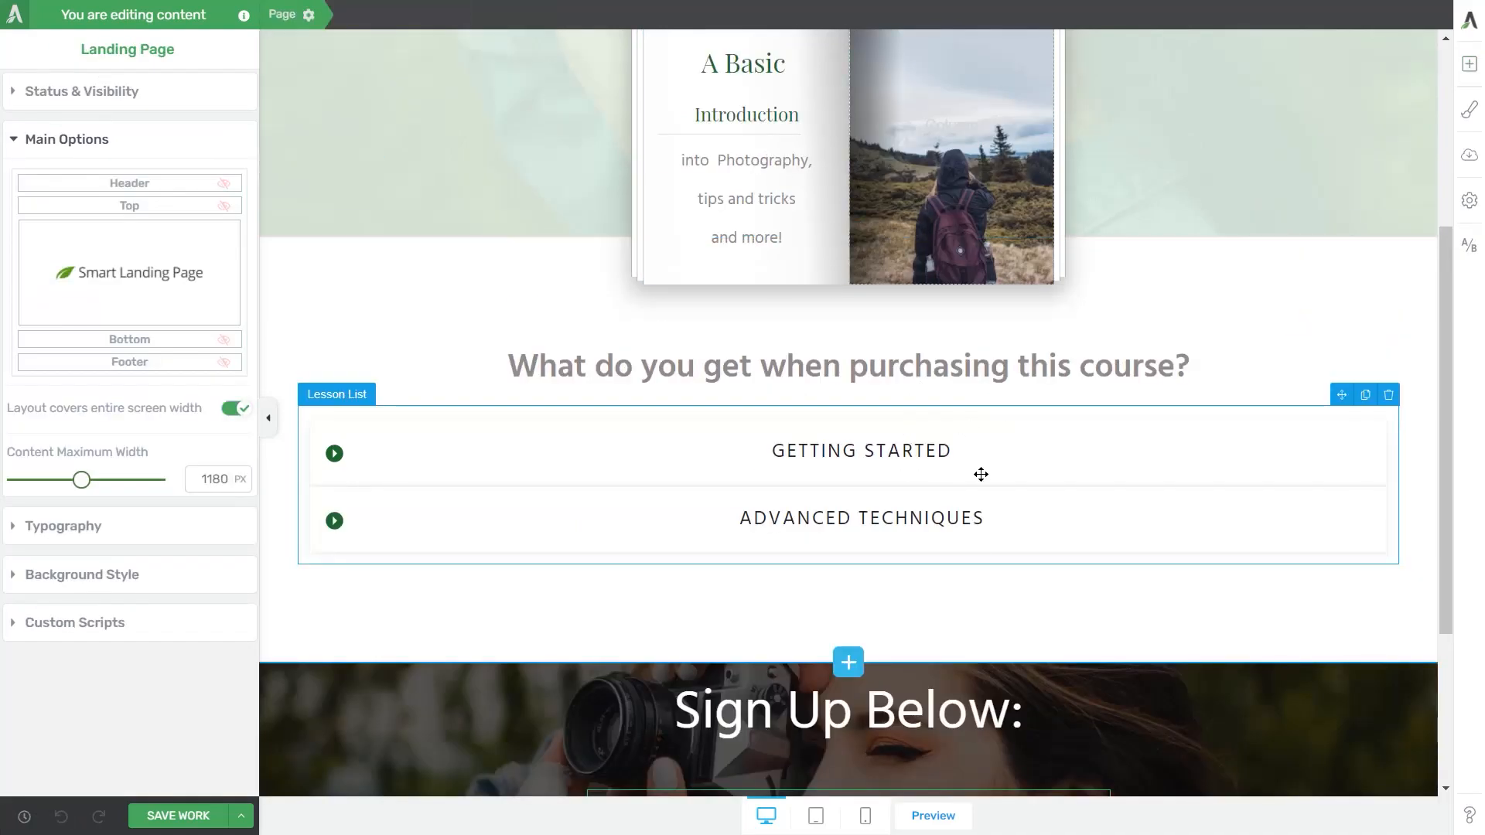
scroll(1443, 362, "down", 4)
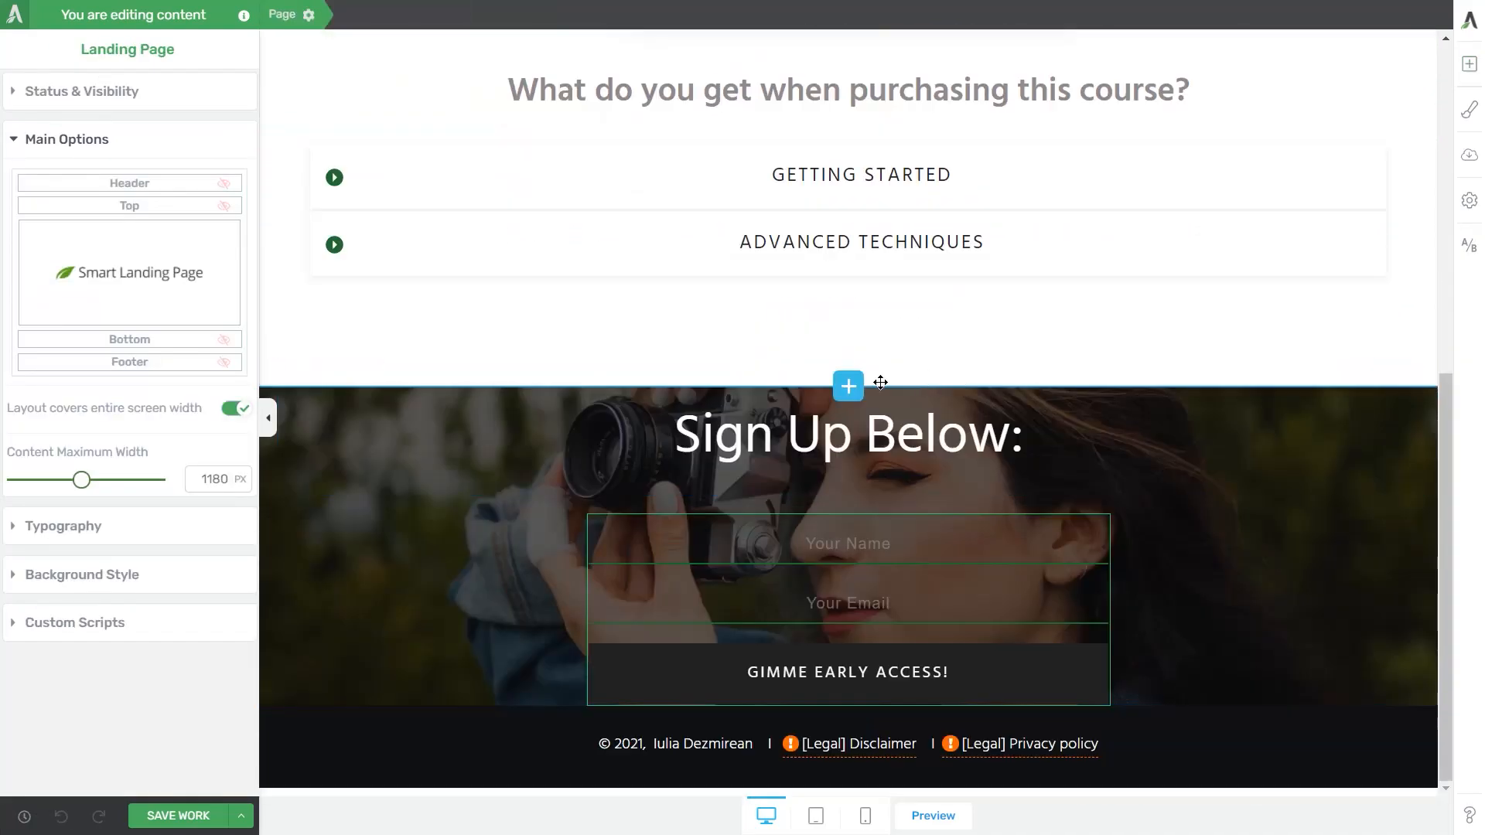
left_click(160, 821)
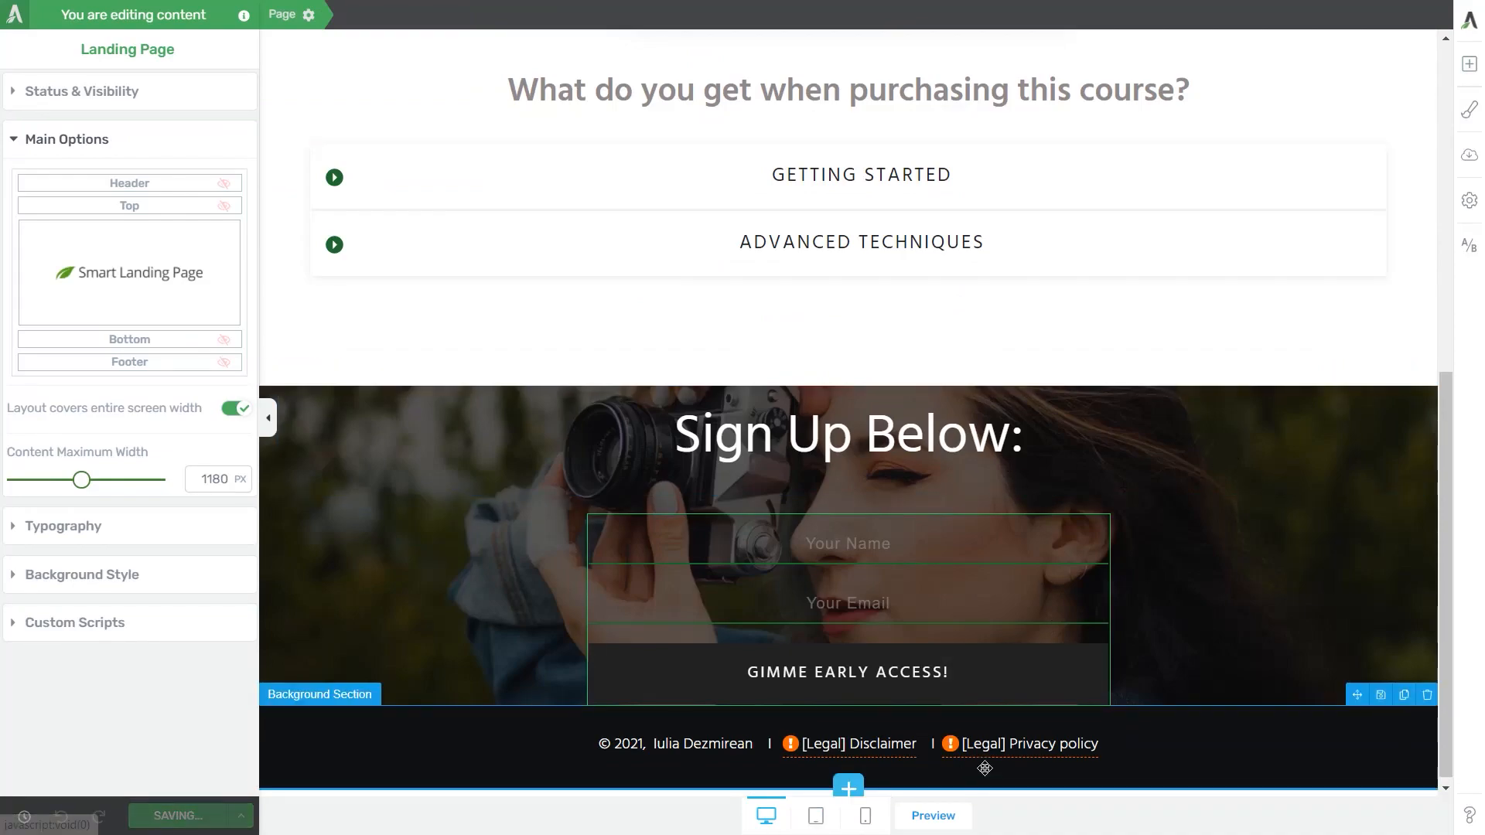
left_click(934, 825)
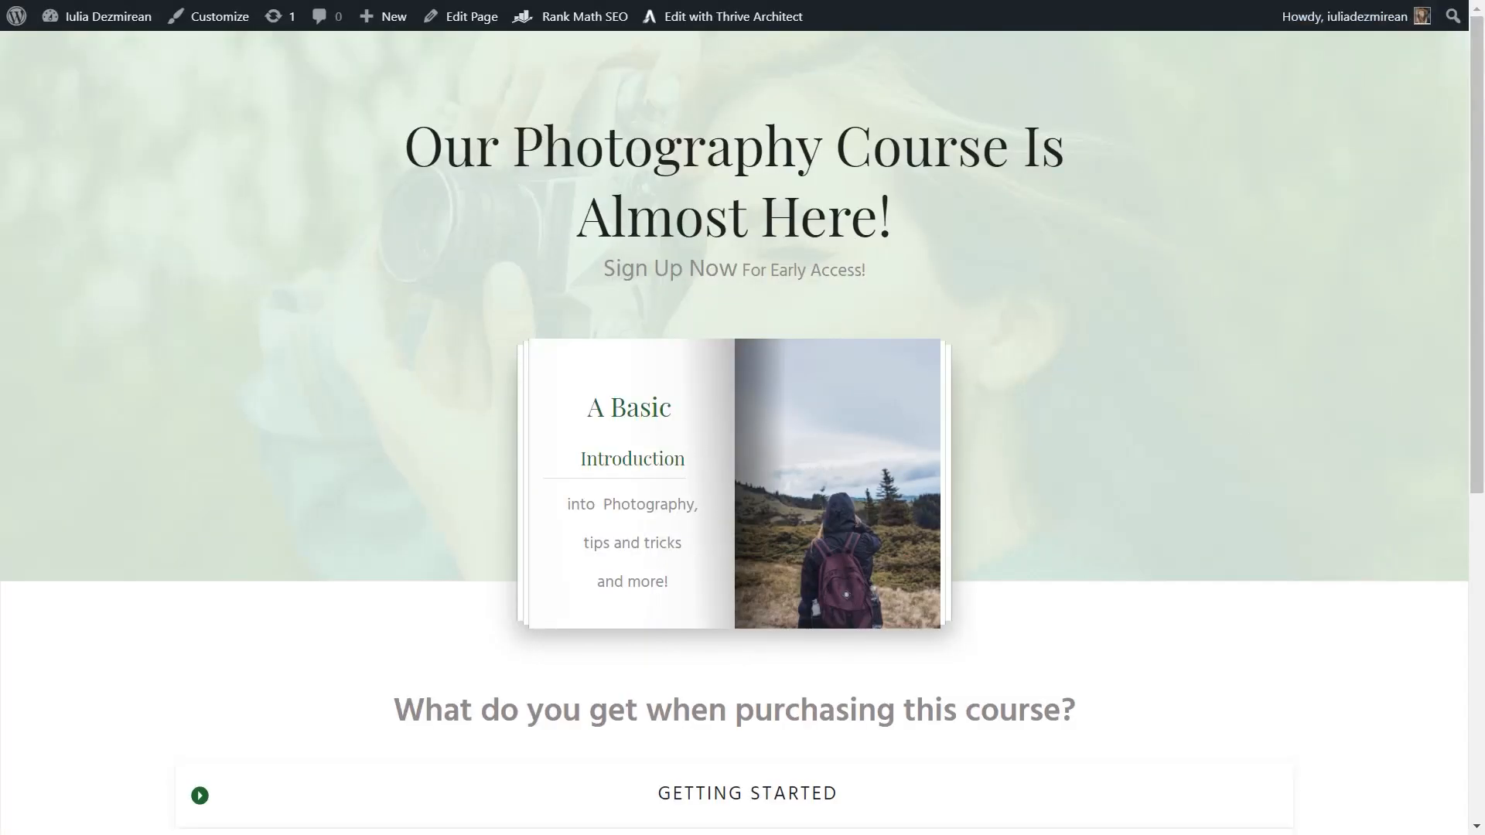
Step: Expand both modules and all their chapters in the previewed lesson list, and examine the page down to the sign-up form
scroll(1088, 258, "down", 4)
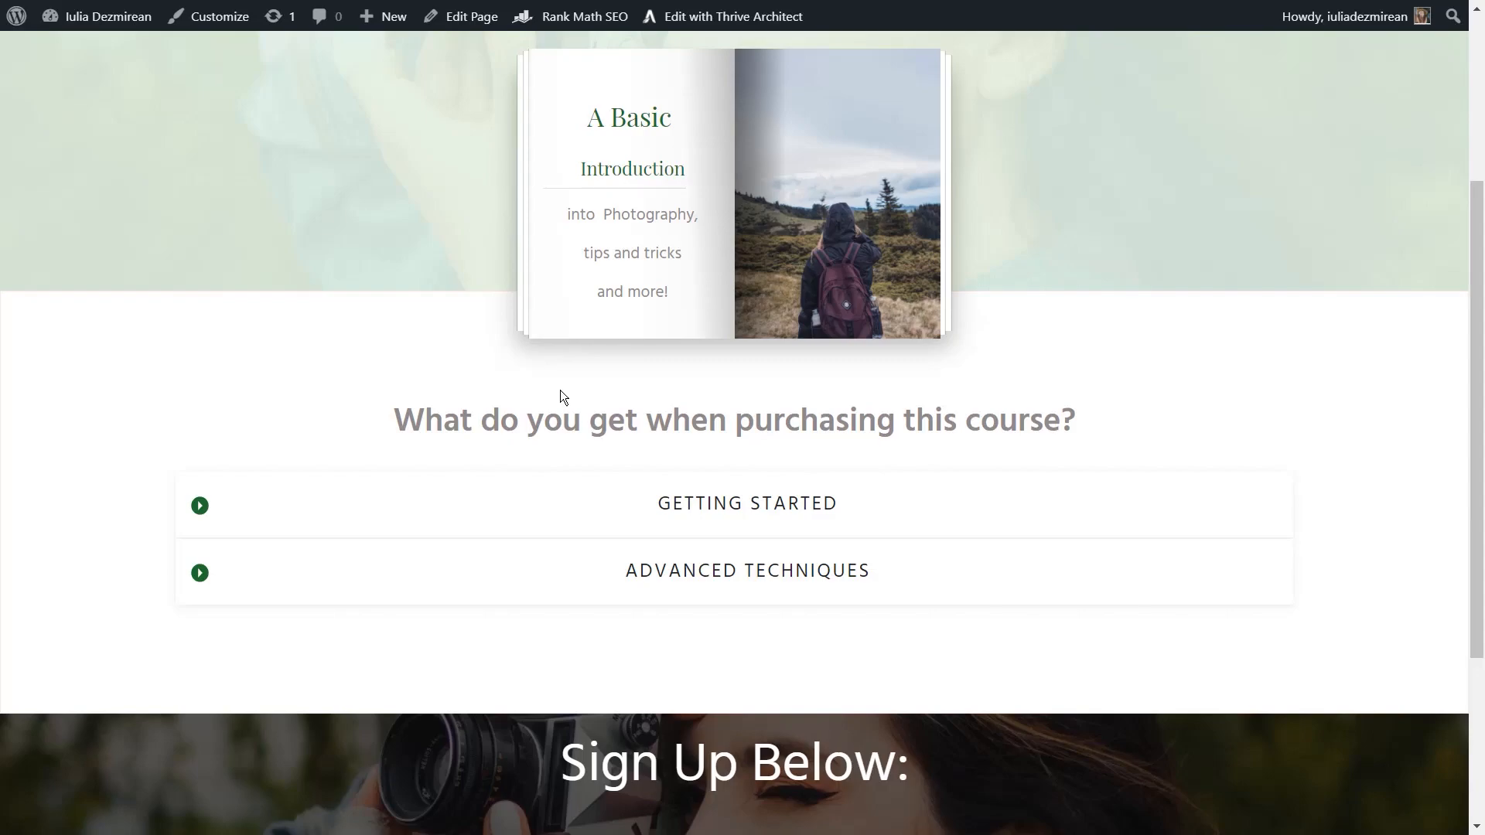
left_click(201, 505)
scroll(410, 467, "down", 3)
left_click(212, 486)
left_click(474, 375)
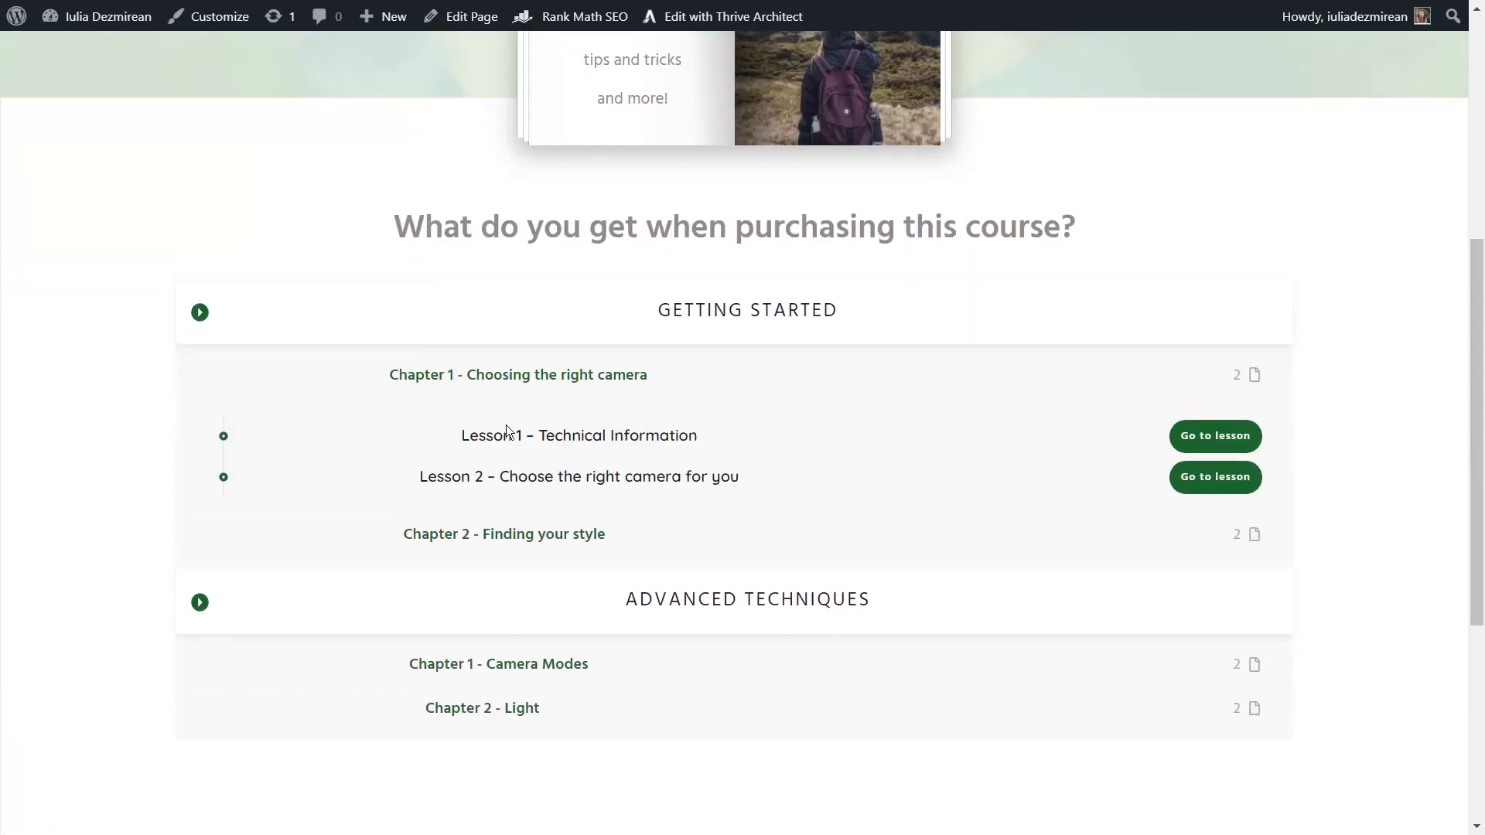
left_click(502, 541)
scroll(703, 546, "down", 3)
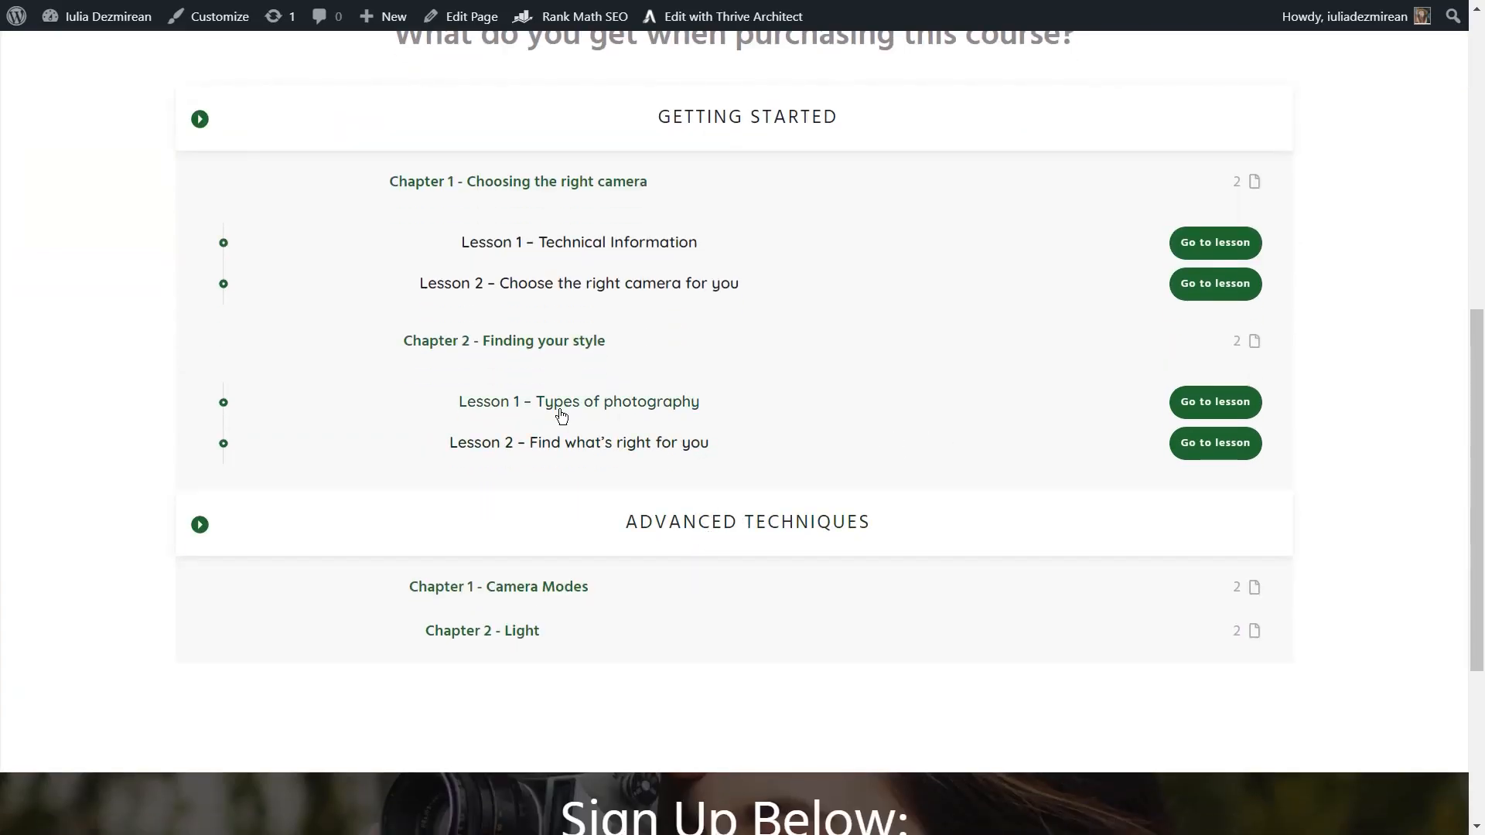
left_click(514, 589)
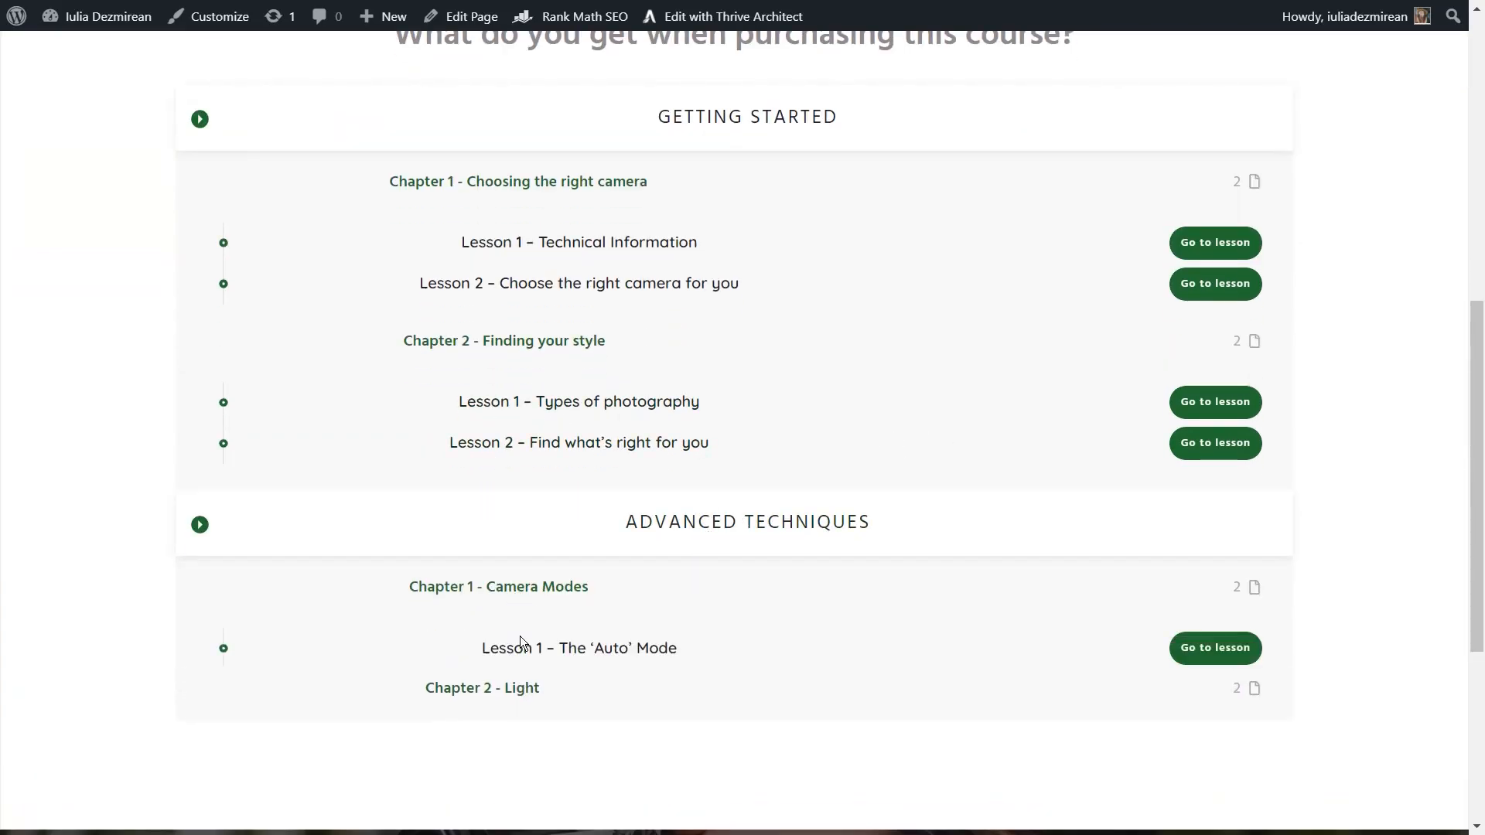
scroll(514, 618, "down", 4)
left_click(456, 459)
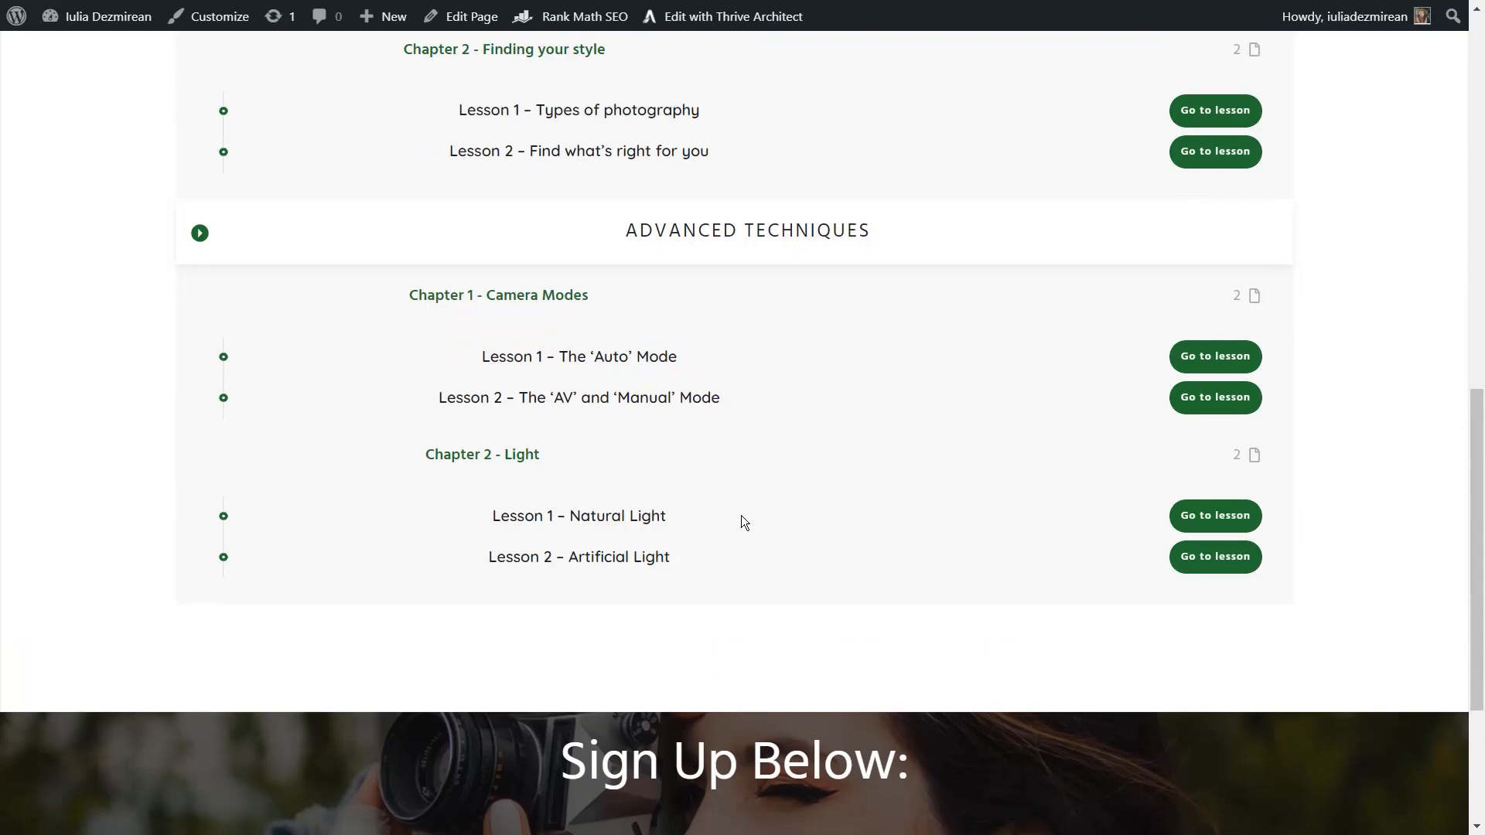
scroll(740, 522, "down", 3)
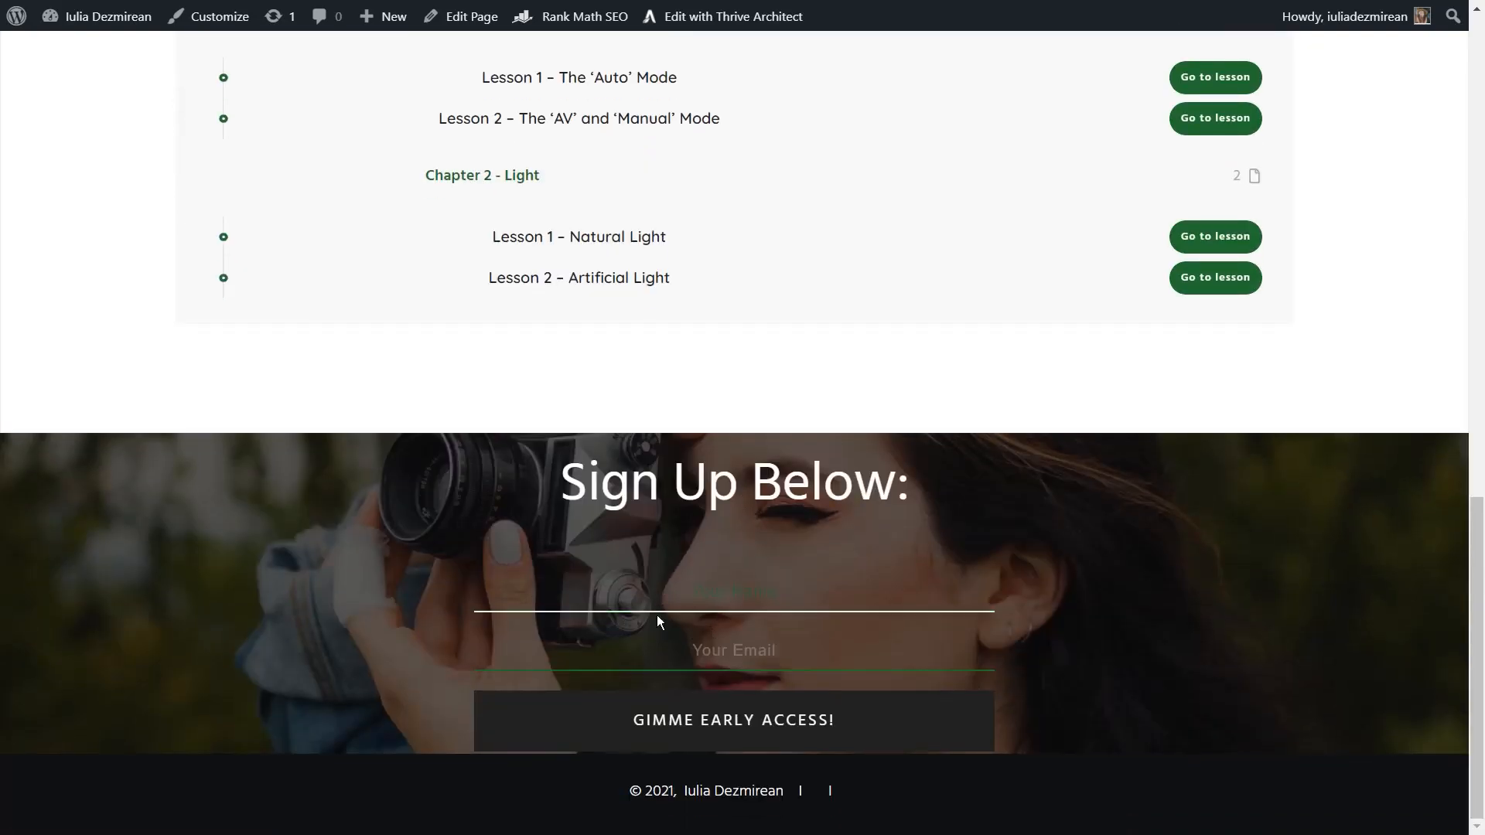
Step: Review the previewed landing page from the sign-up form back up to its main headline
scroll(957, 576, "up", 5)
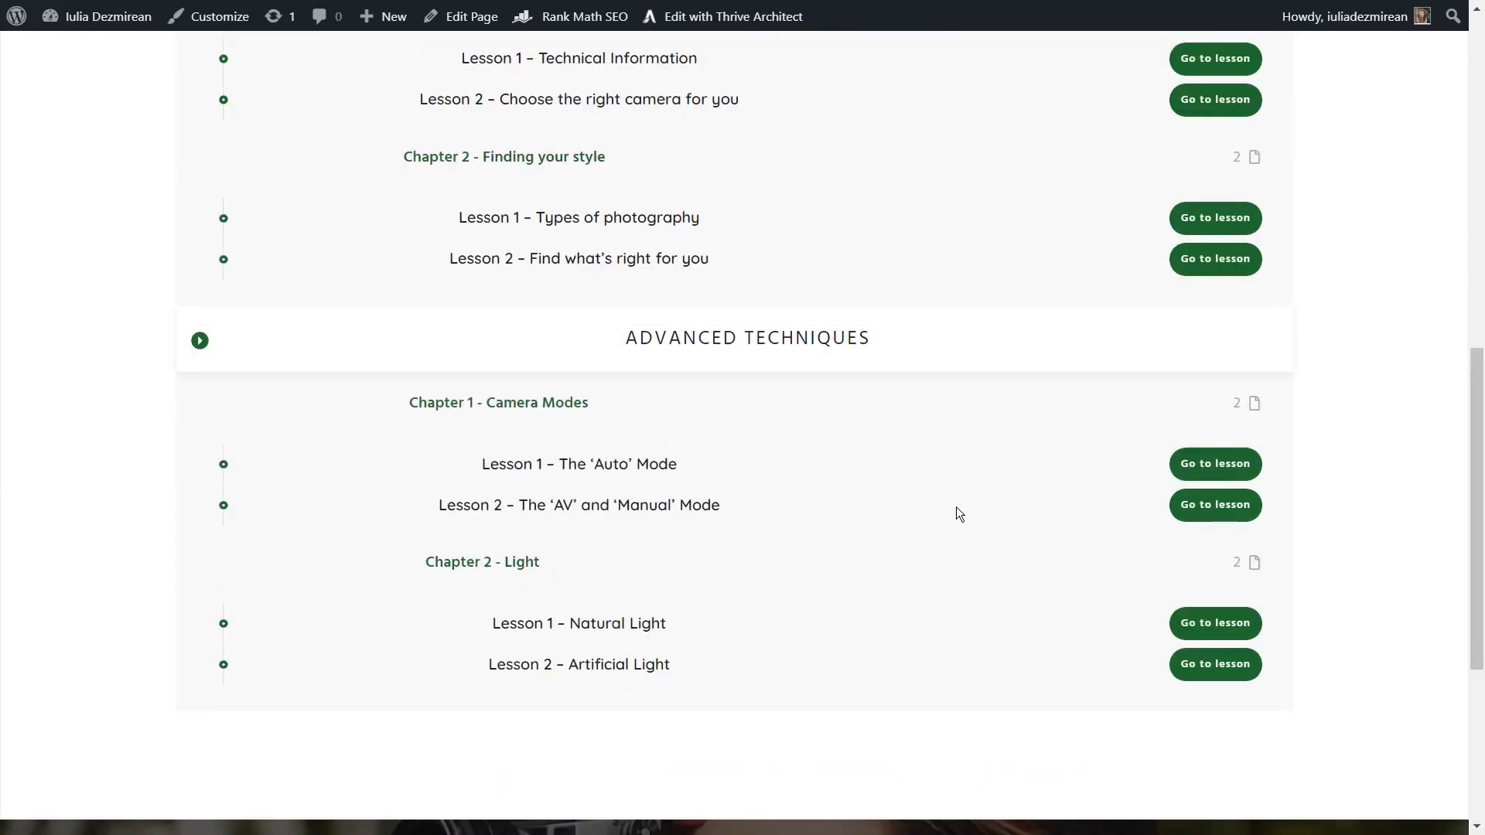
scroll(905, 355, "up", 4)
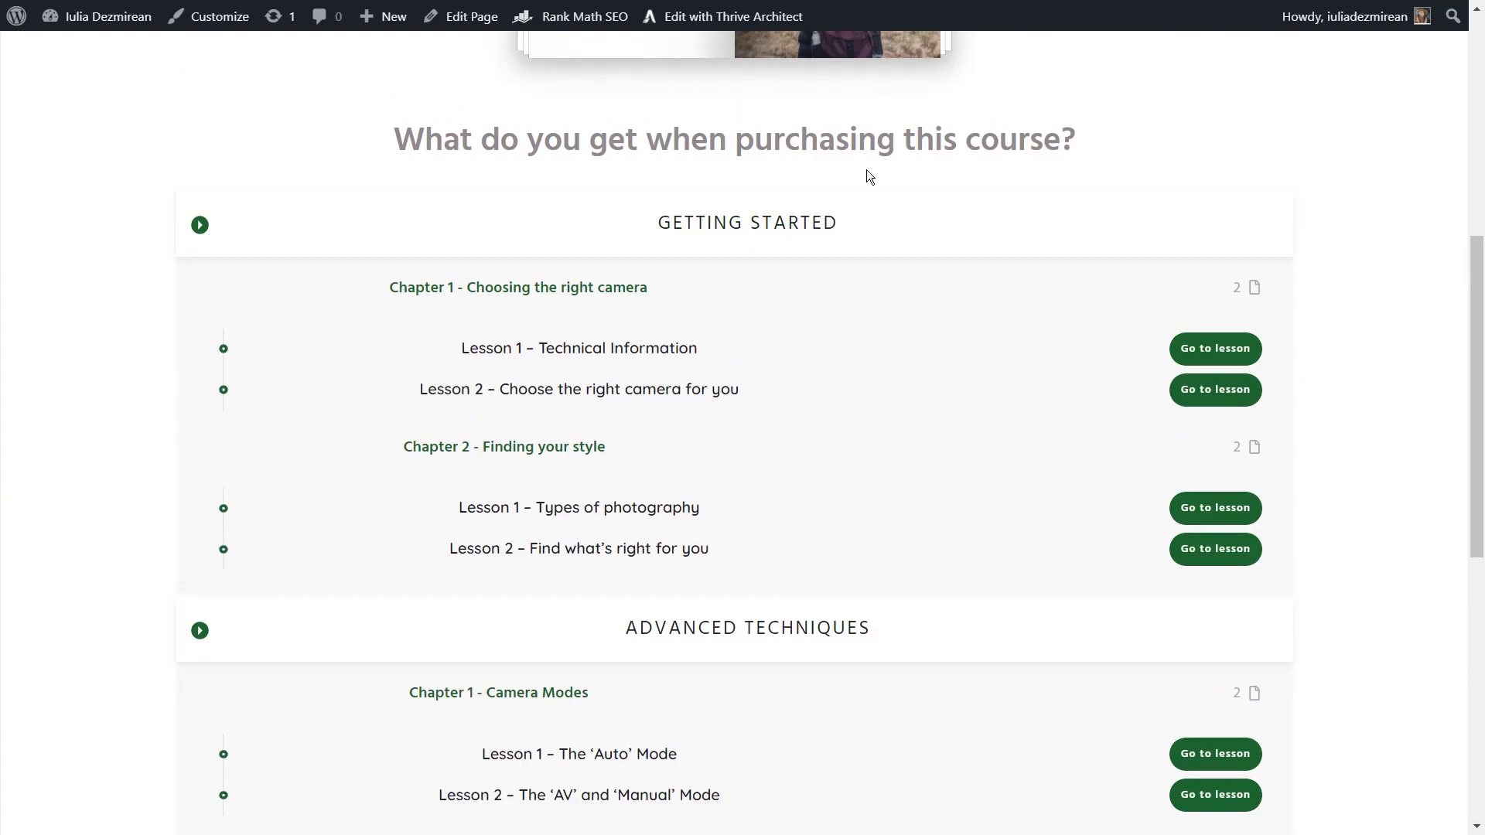
scroll(1084, 384, "up", 7)
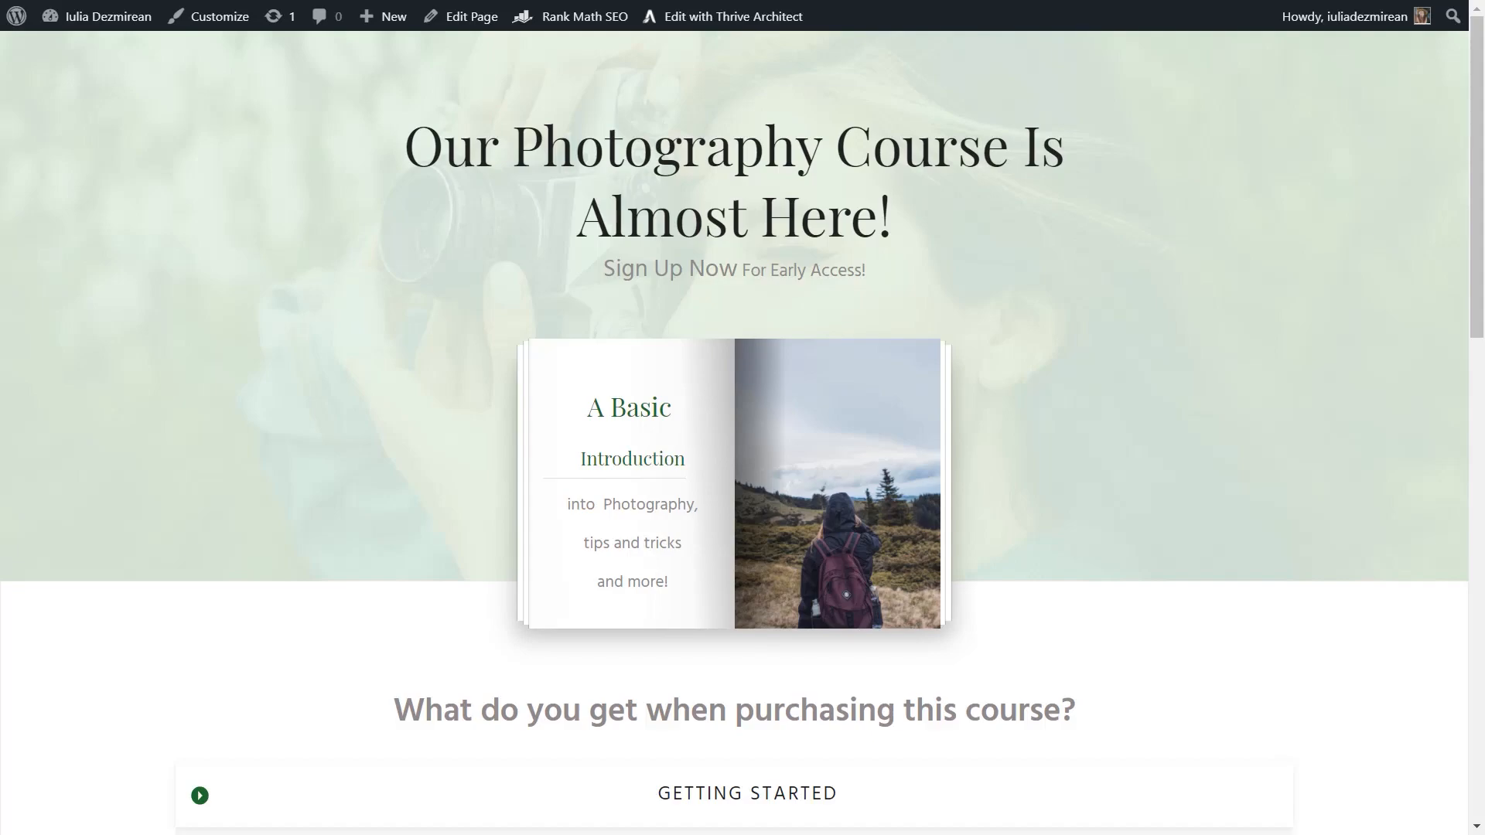
Step: Open Thrive Apprentice in the WordPress admin area to reach the course overview
left_click(727, 16)
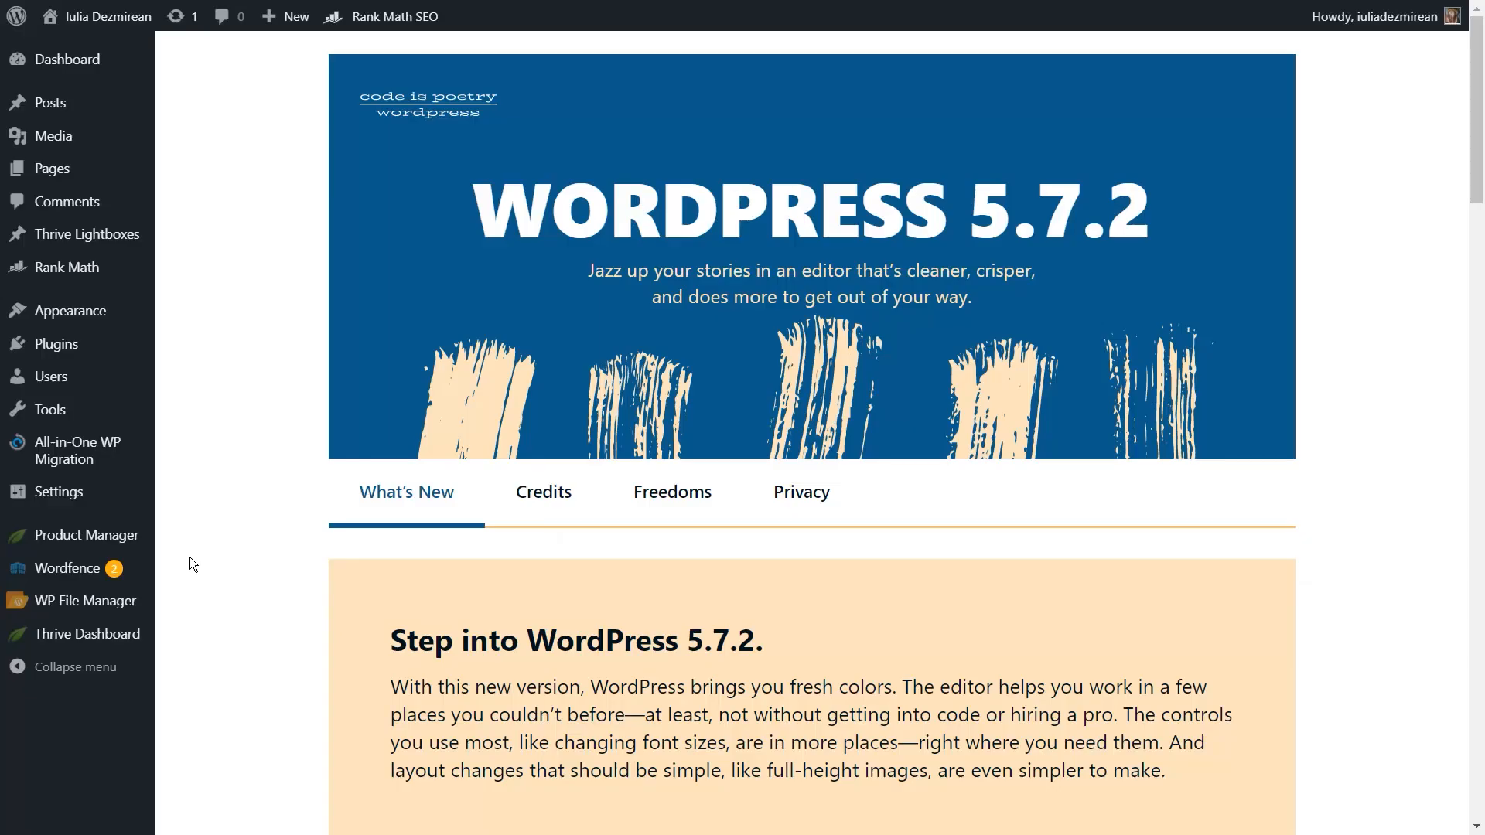
mouse_move(62, 647)
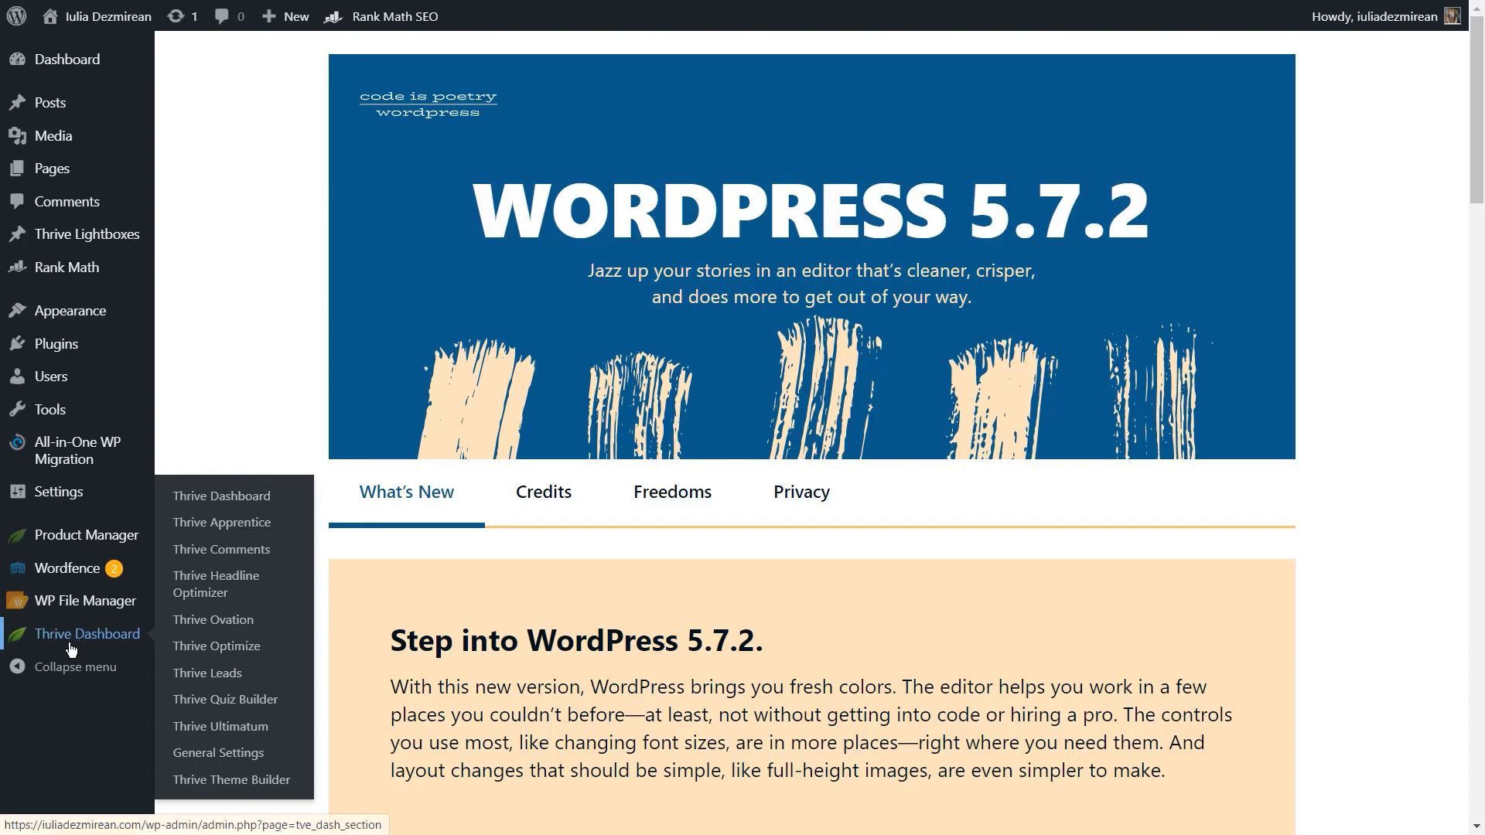
left_click(234, 533)
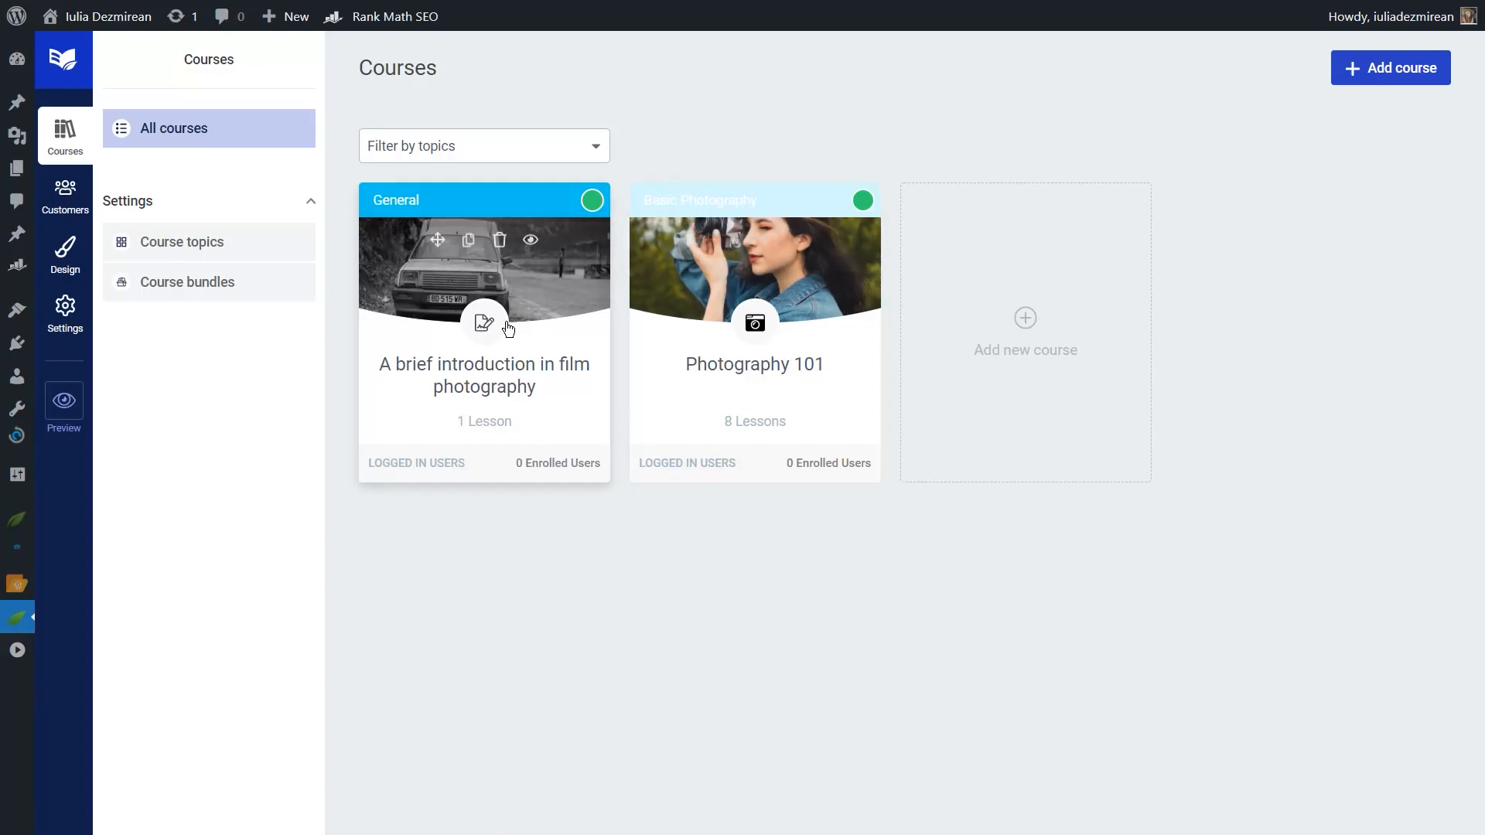
Step: Open the Standard lesson template of the Photography Course Design for editing
mouse_move(680, 264)
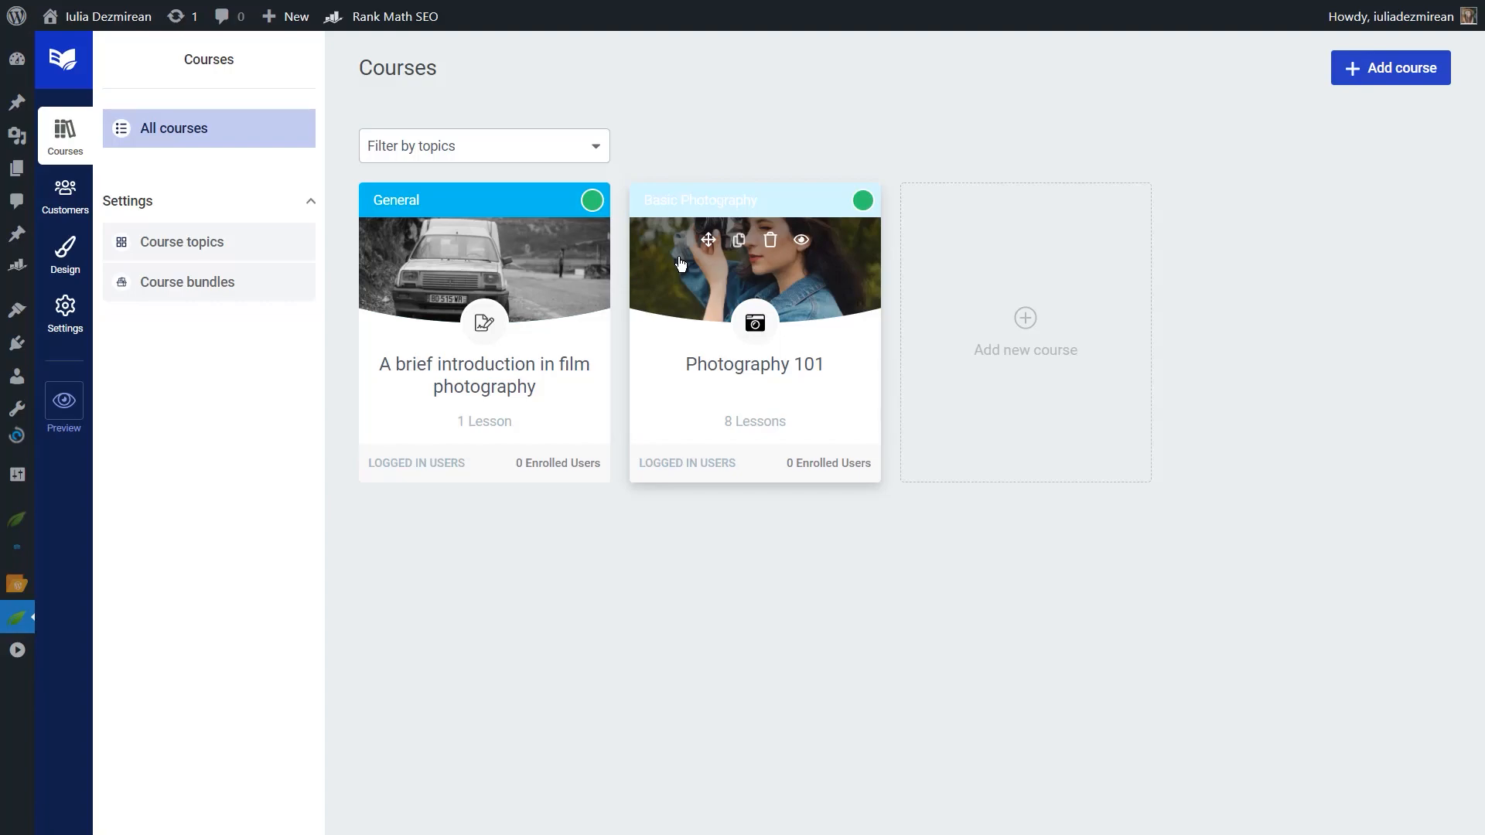
left_click(65, 265)
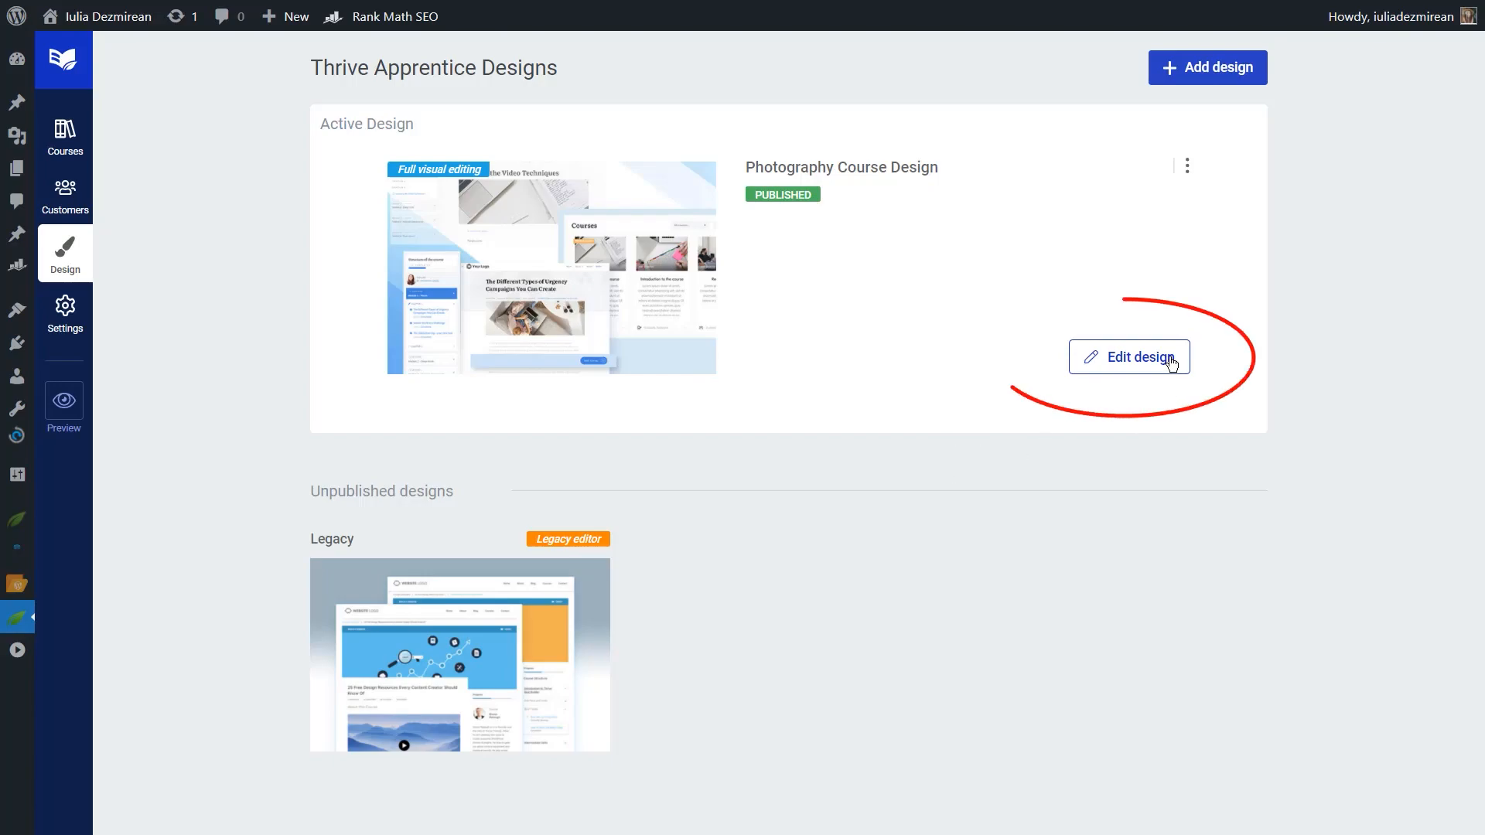
left_click(1110, 365)
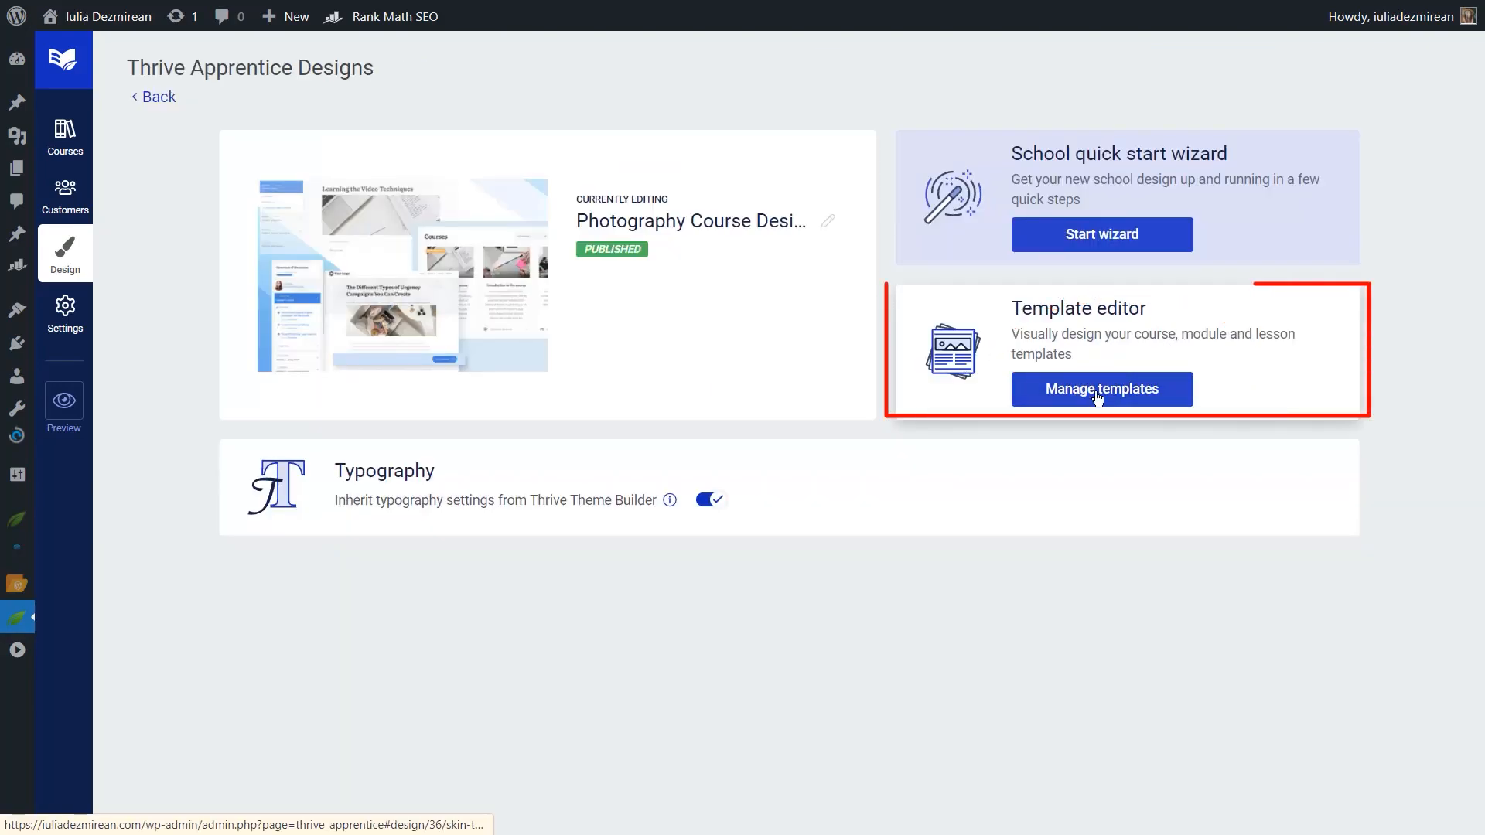
left_click(1145, 400)
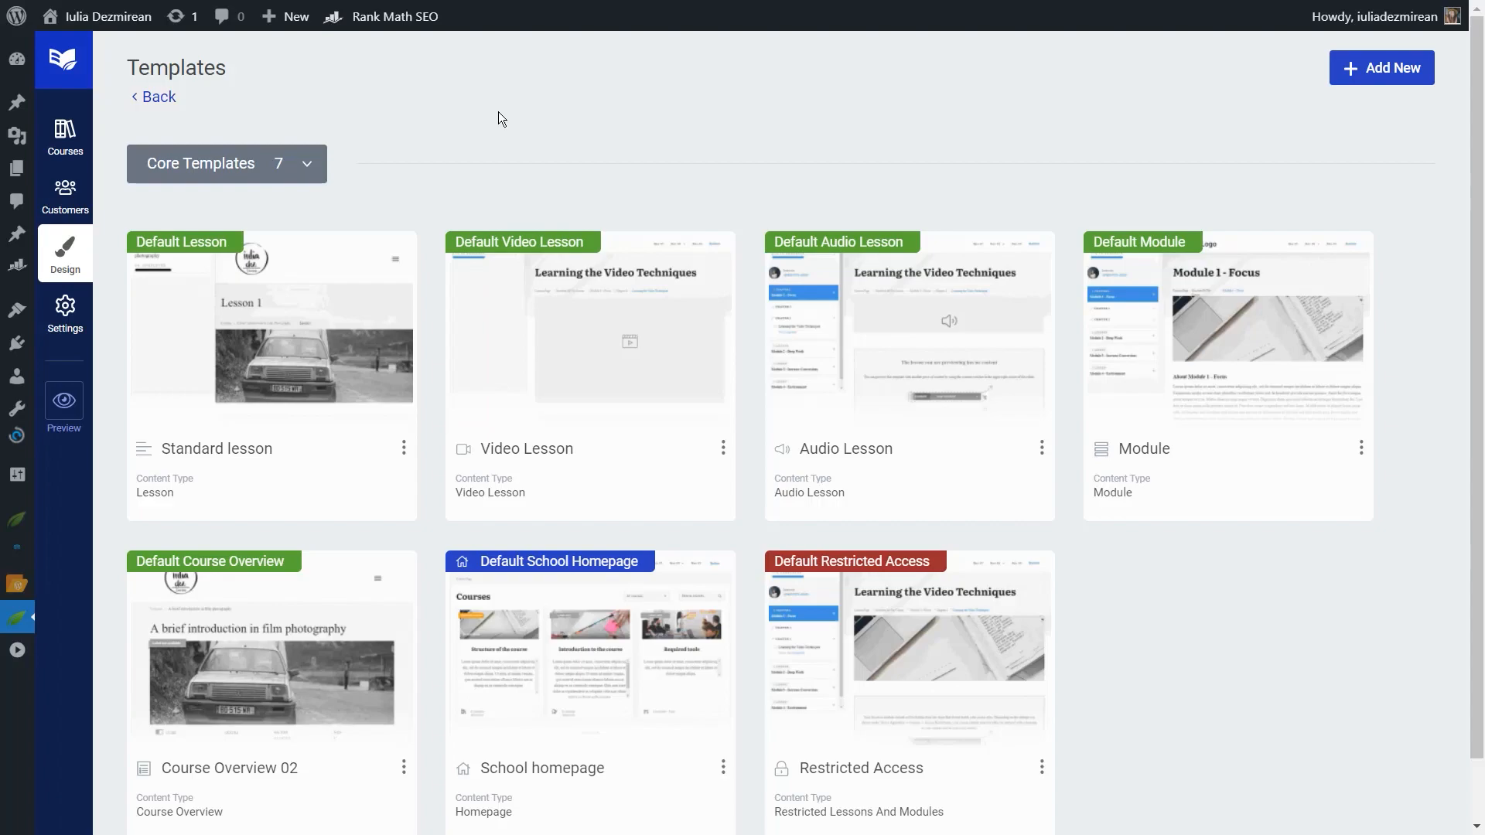
mouse_move(277, 346)
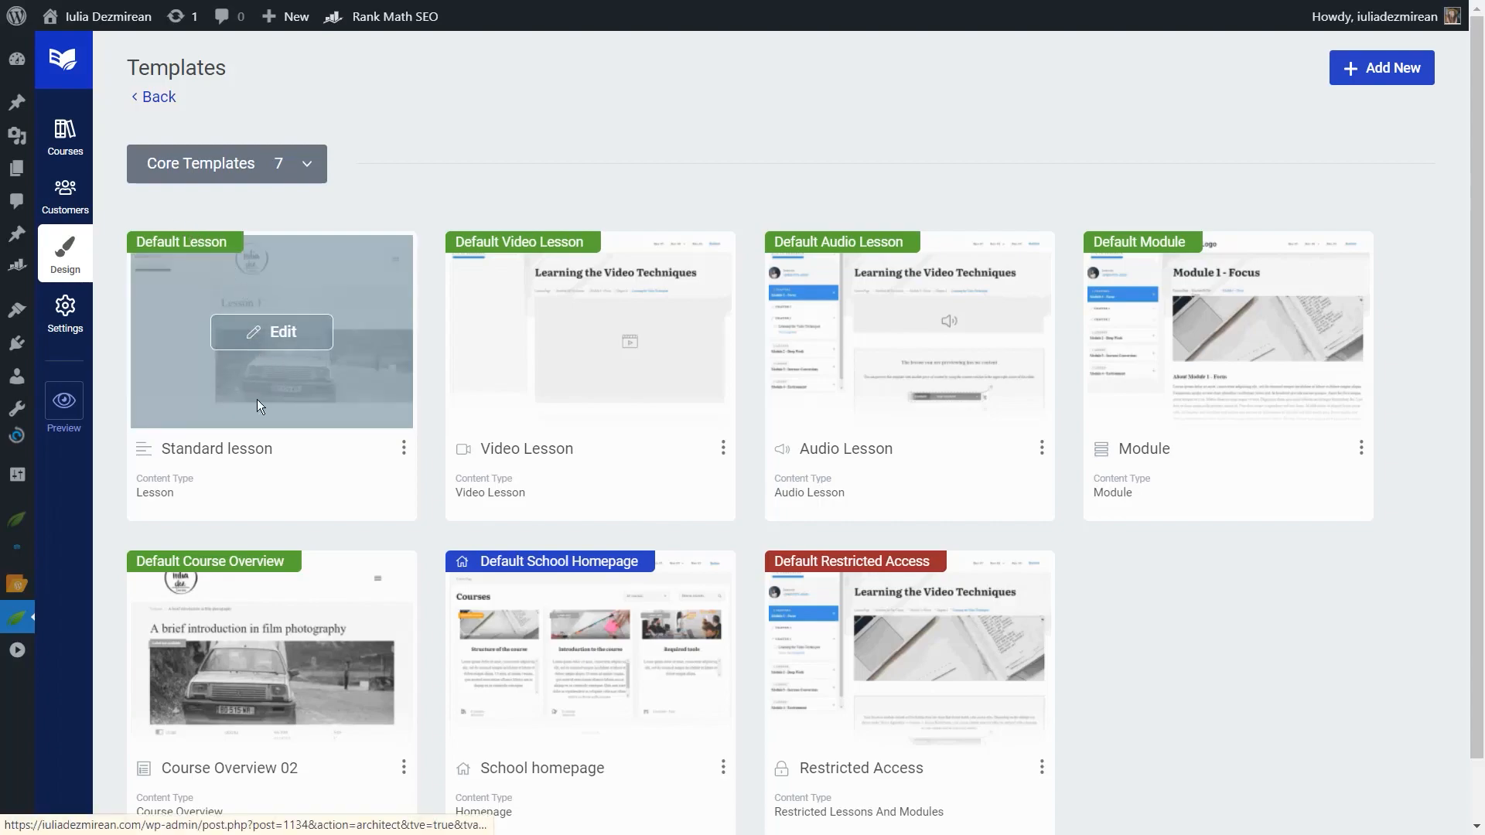
left_click(278, 336)
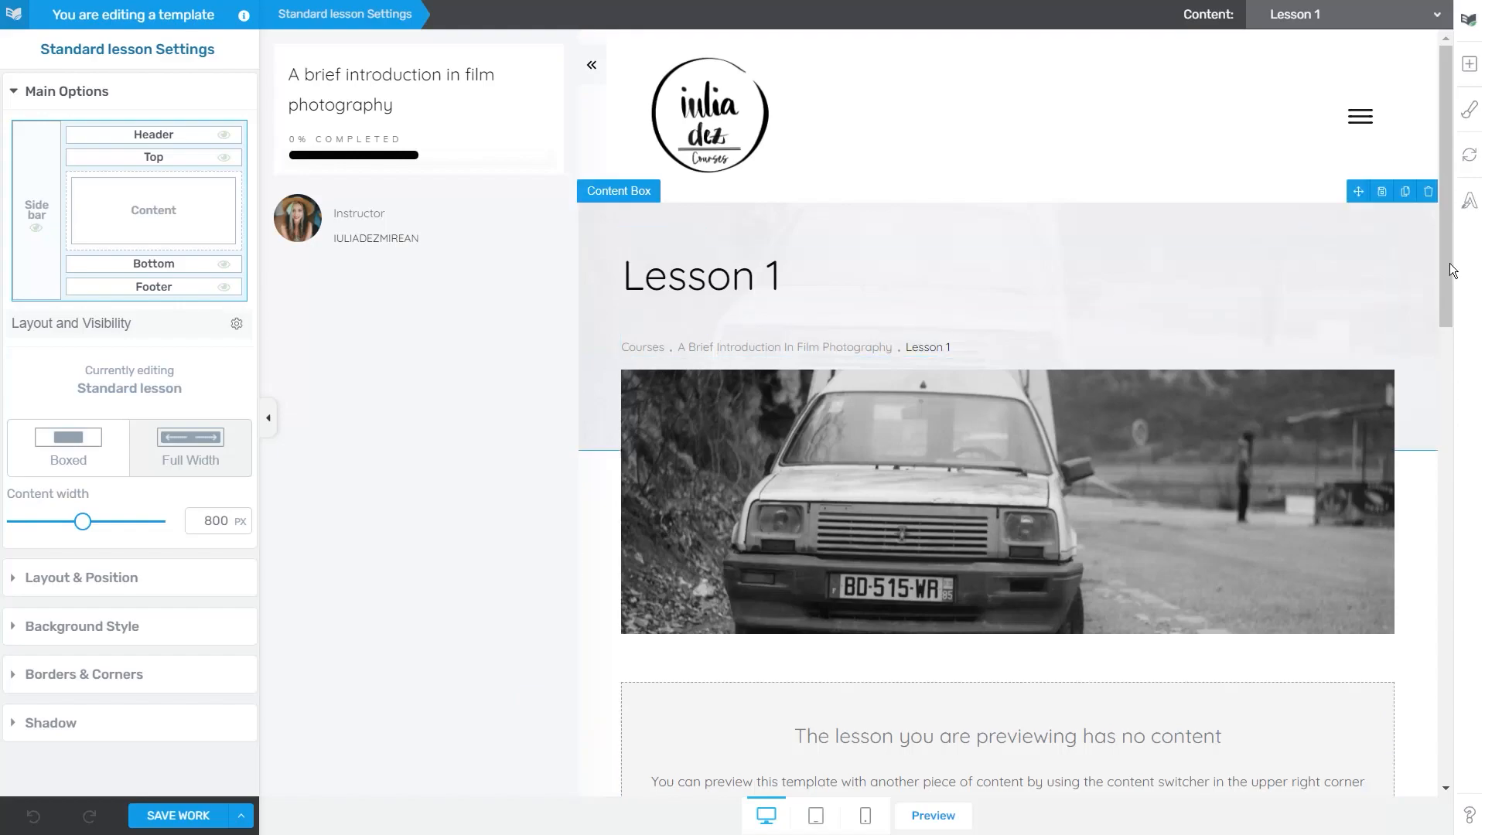
Step: Switch the template's displayed content to Lesson 1 – Natural Light and look over the lesson layout
scroll(1446, 186, "down", 3)
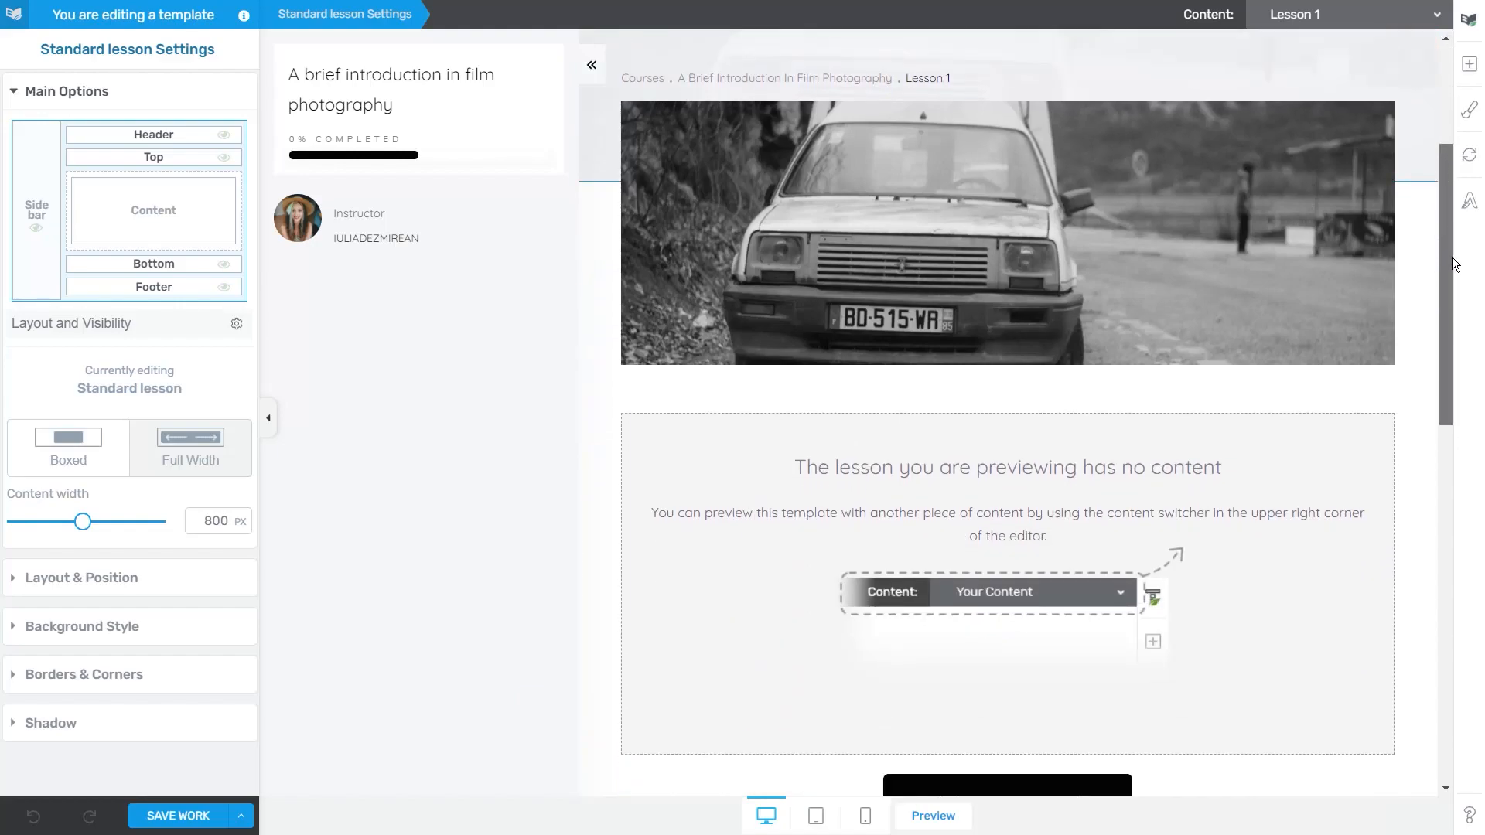
left_click_drag(1446, 229, 1421, 192)
scroll(1423, 186, "down", 4)
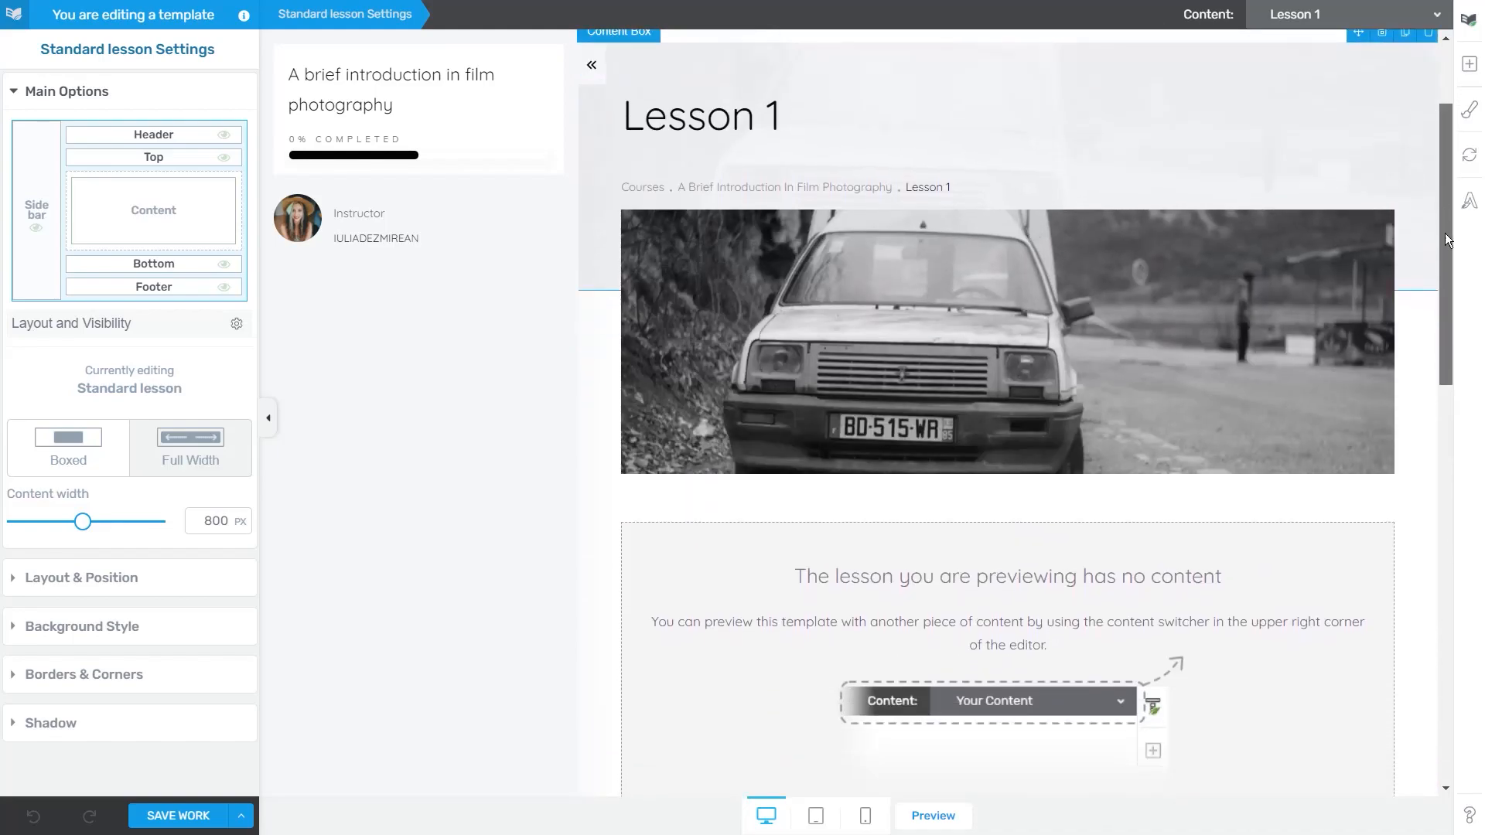
left_click(1398, 18)
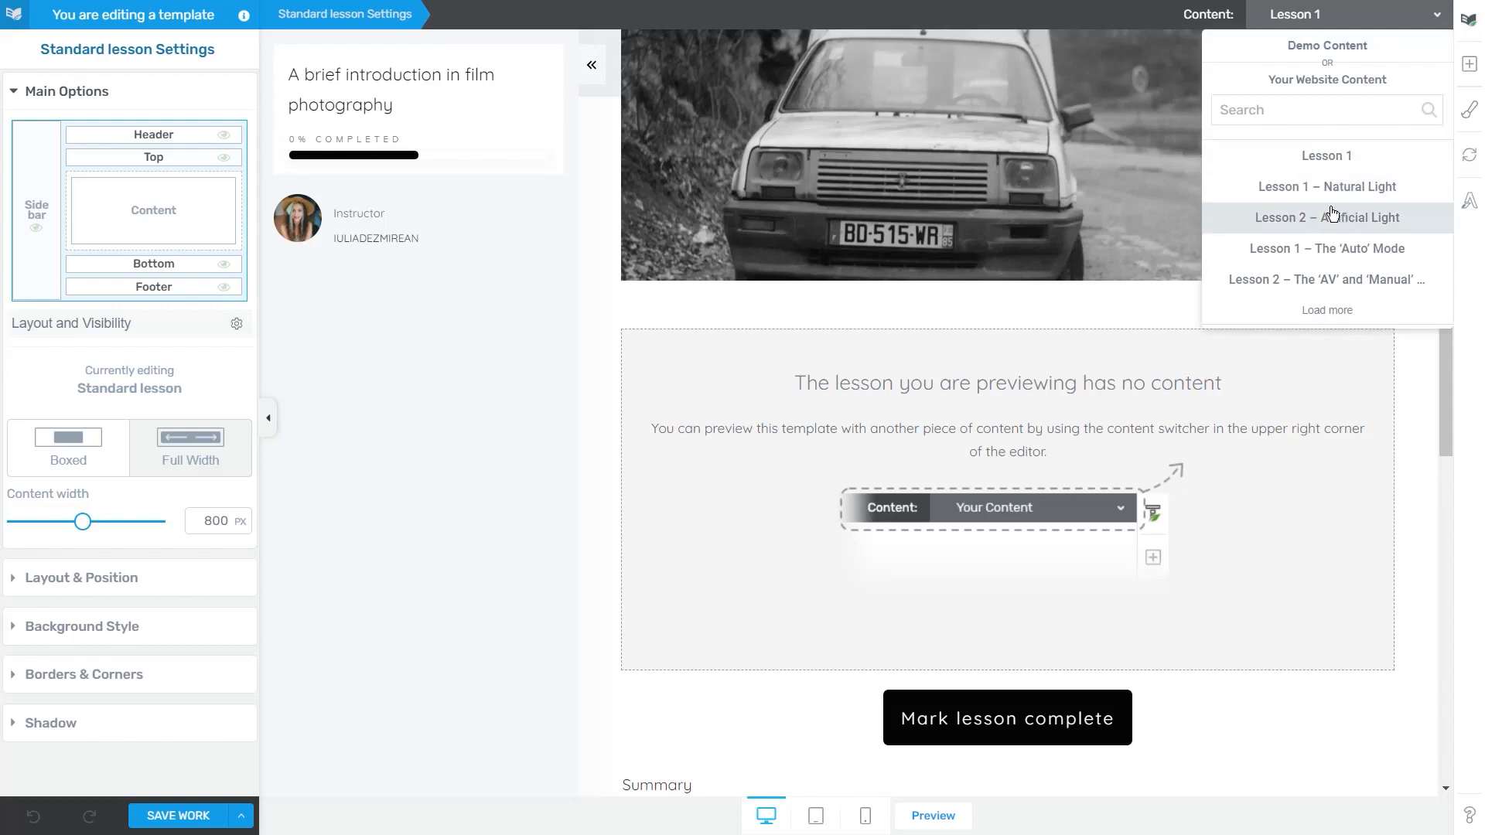
left_click(1328, 192)
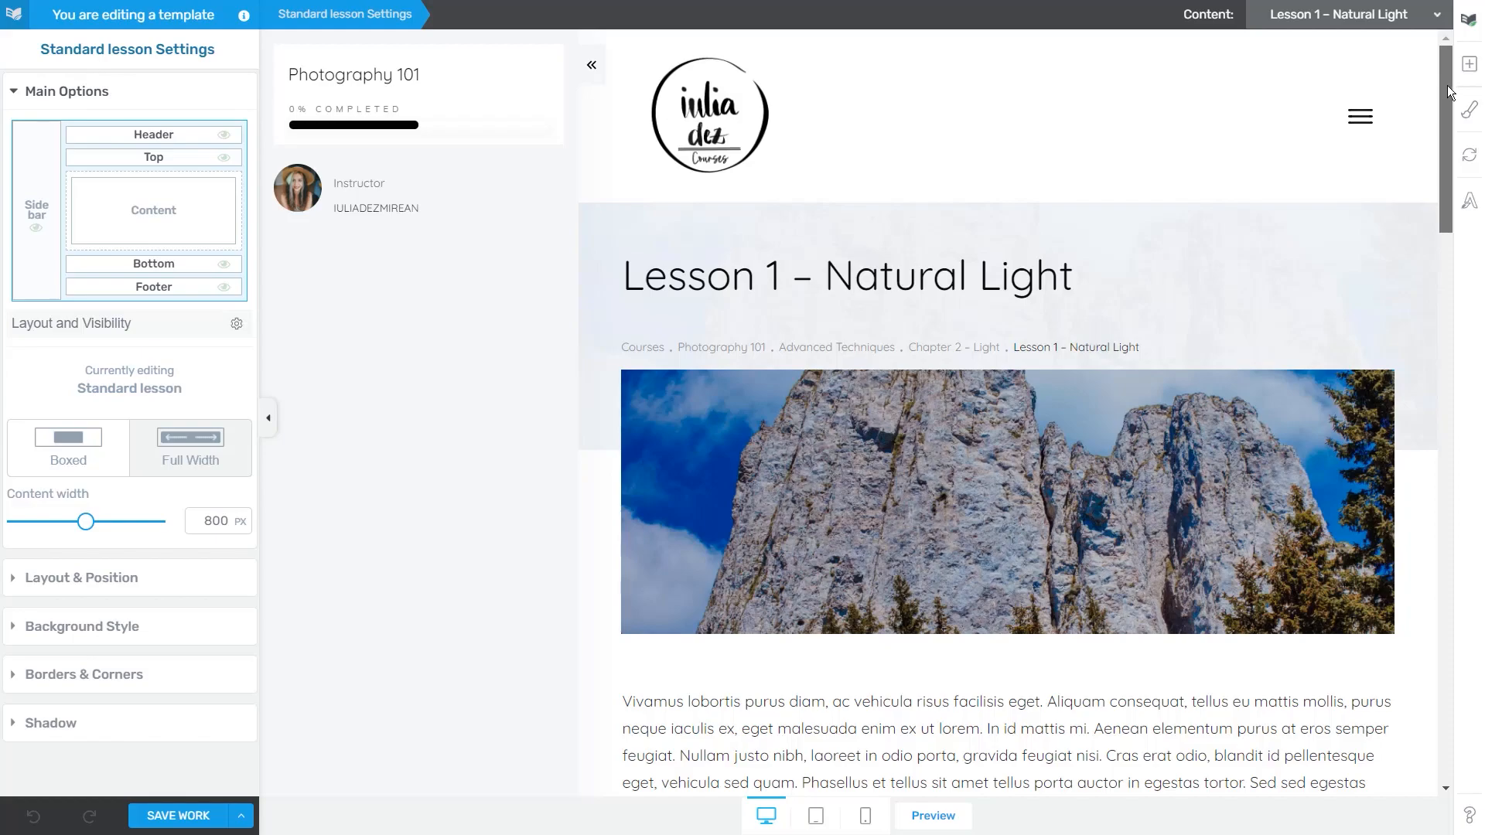
mouse_move(1447, 85)
left_mouse_down()
mouse_move(1452, 290)
mouse_move(1440, 89)
left_mouse_up()
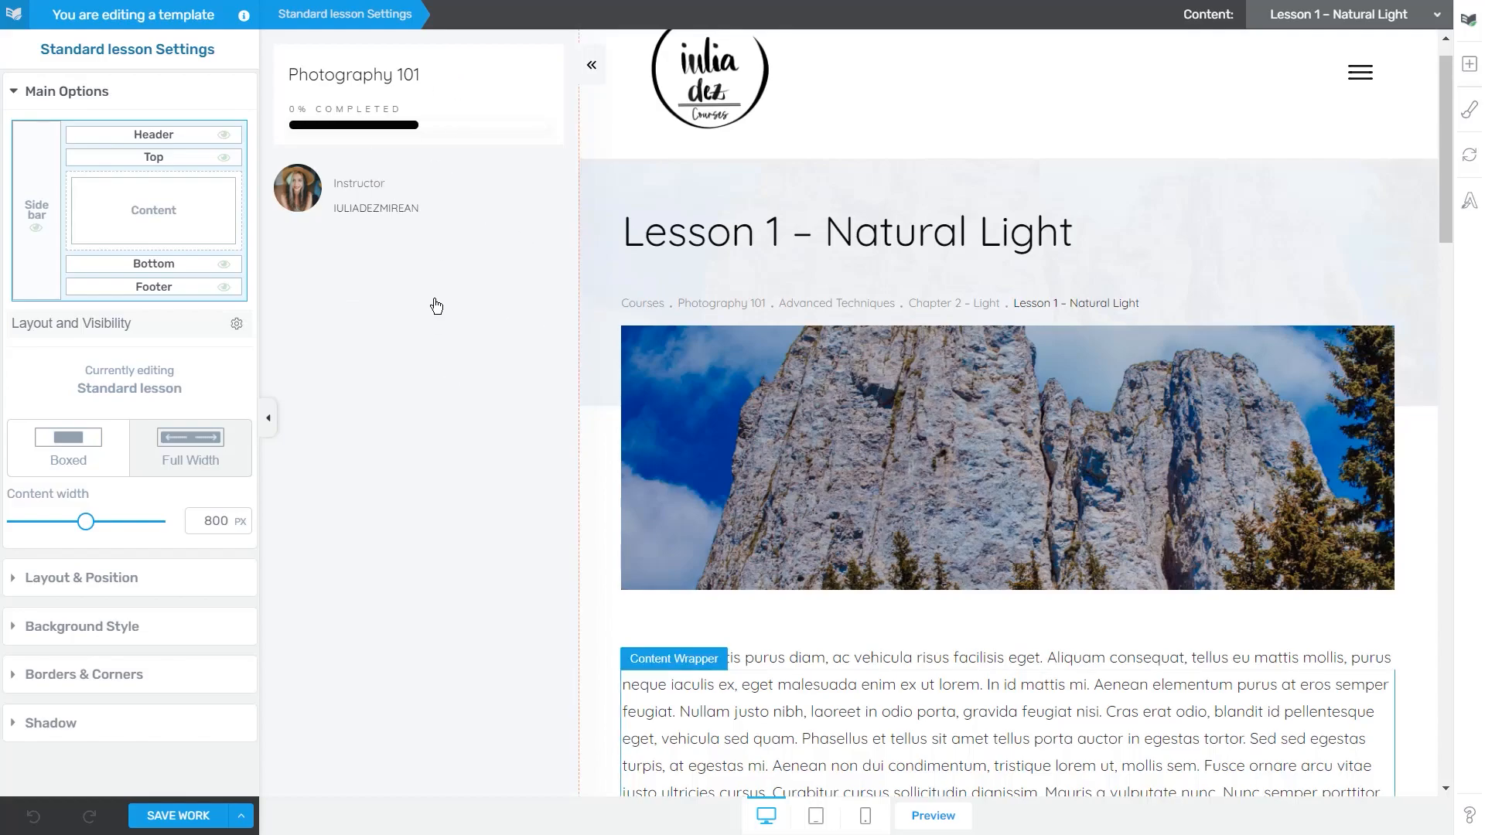
Step: Select the sidebar section of the lesson template and open it for editing
left_click(462, 186)
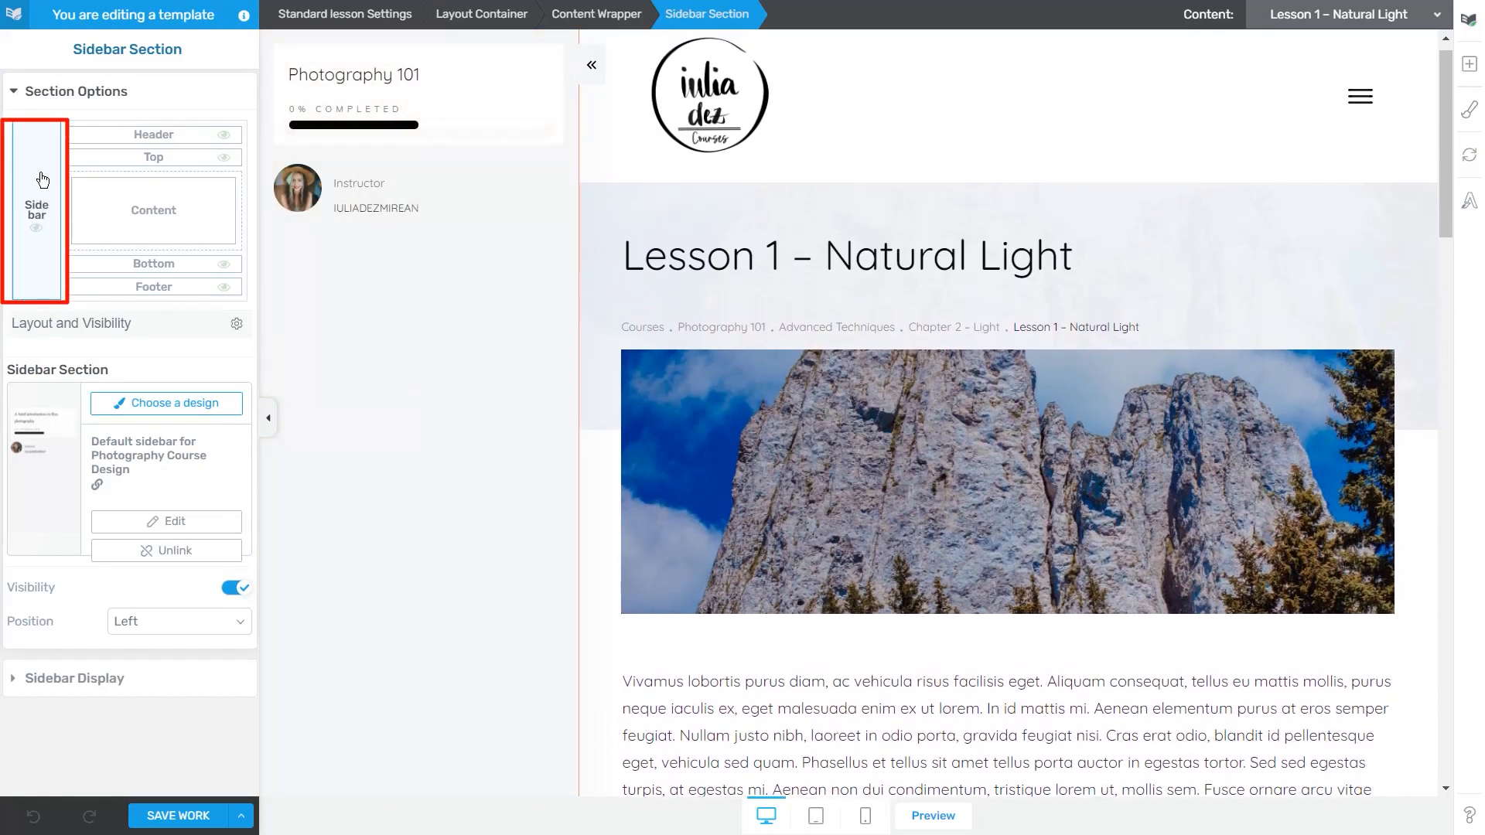
mouse_move(523, 235)
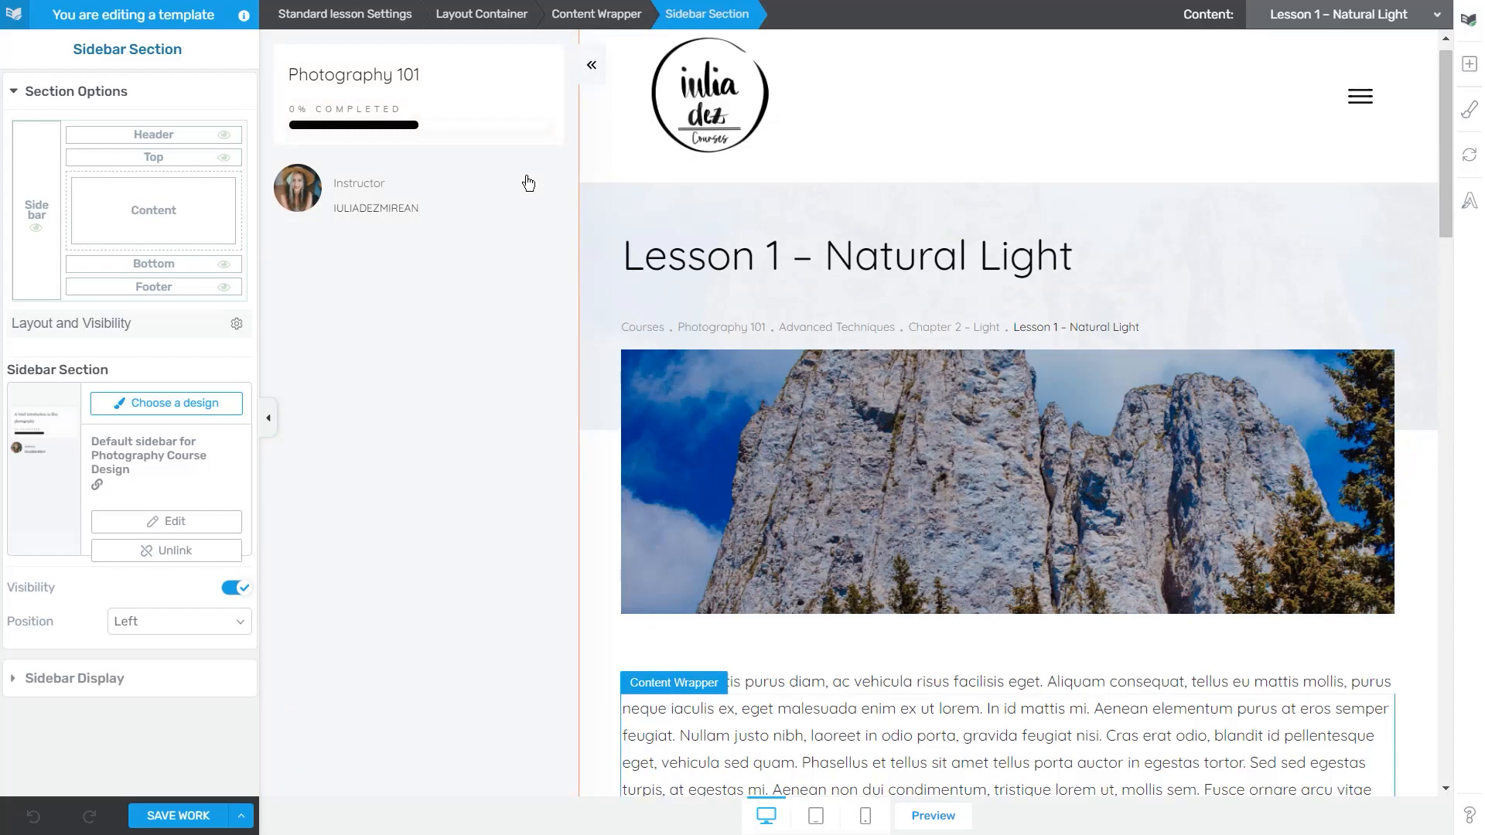
mouse_move(521, 202)
left_click(345, 397)
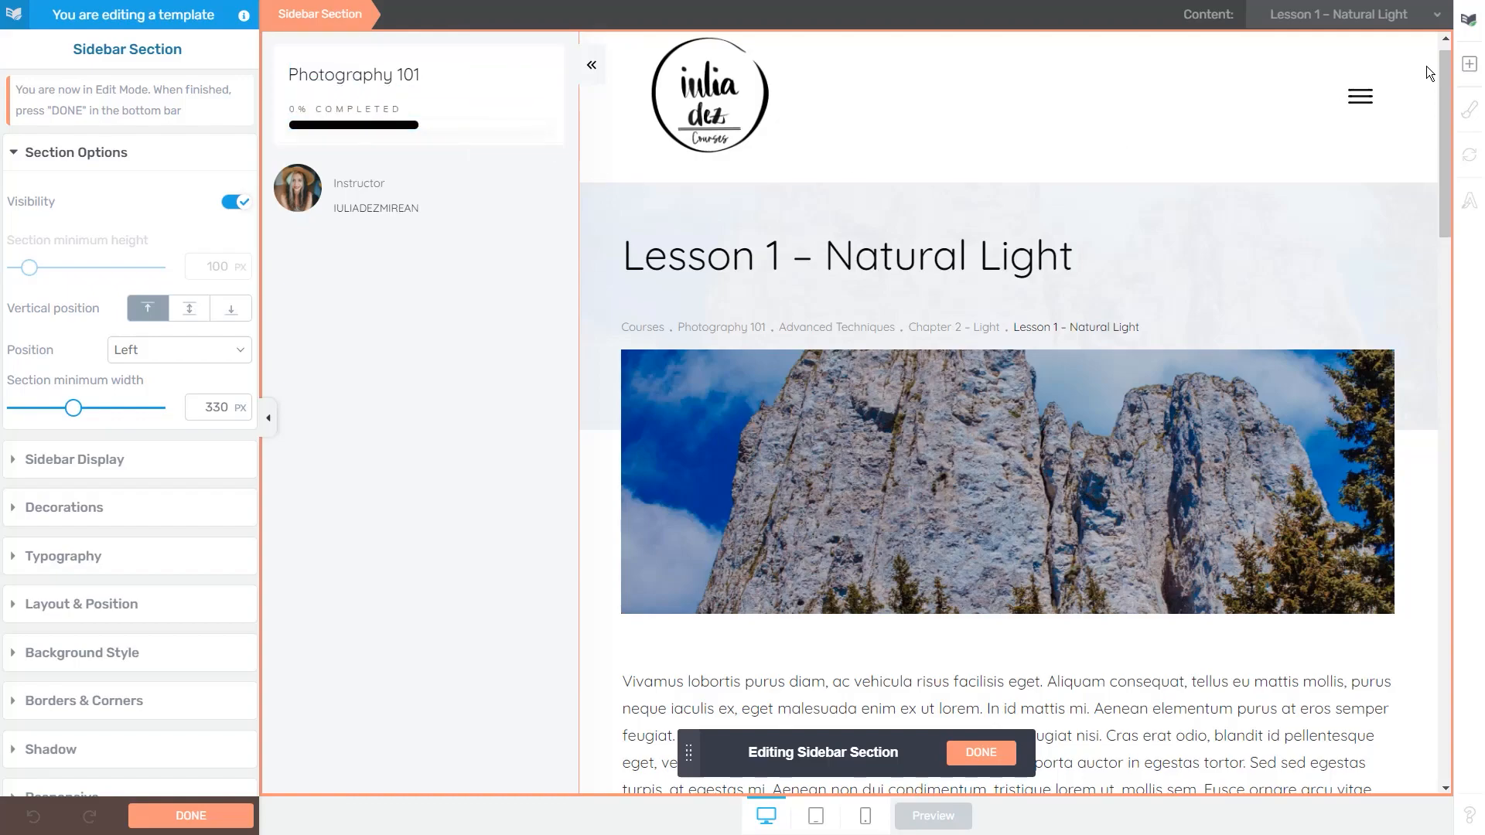
Step: Add a Lesson List element to the sidebar beneath the course progress bar
left_click(1467, 66)
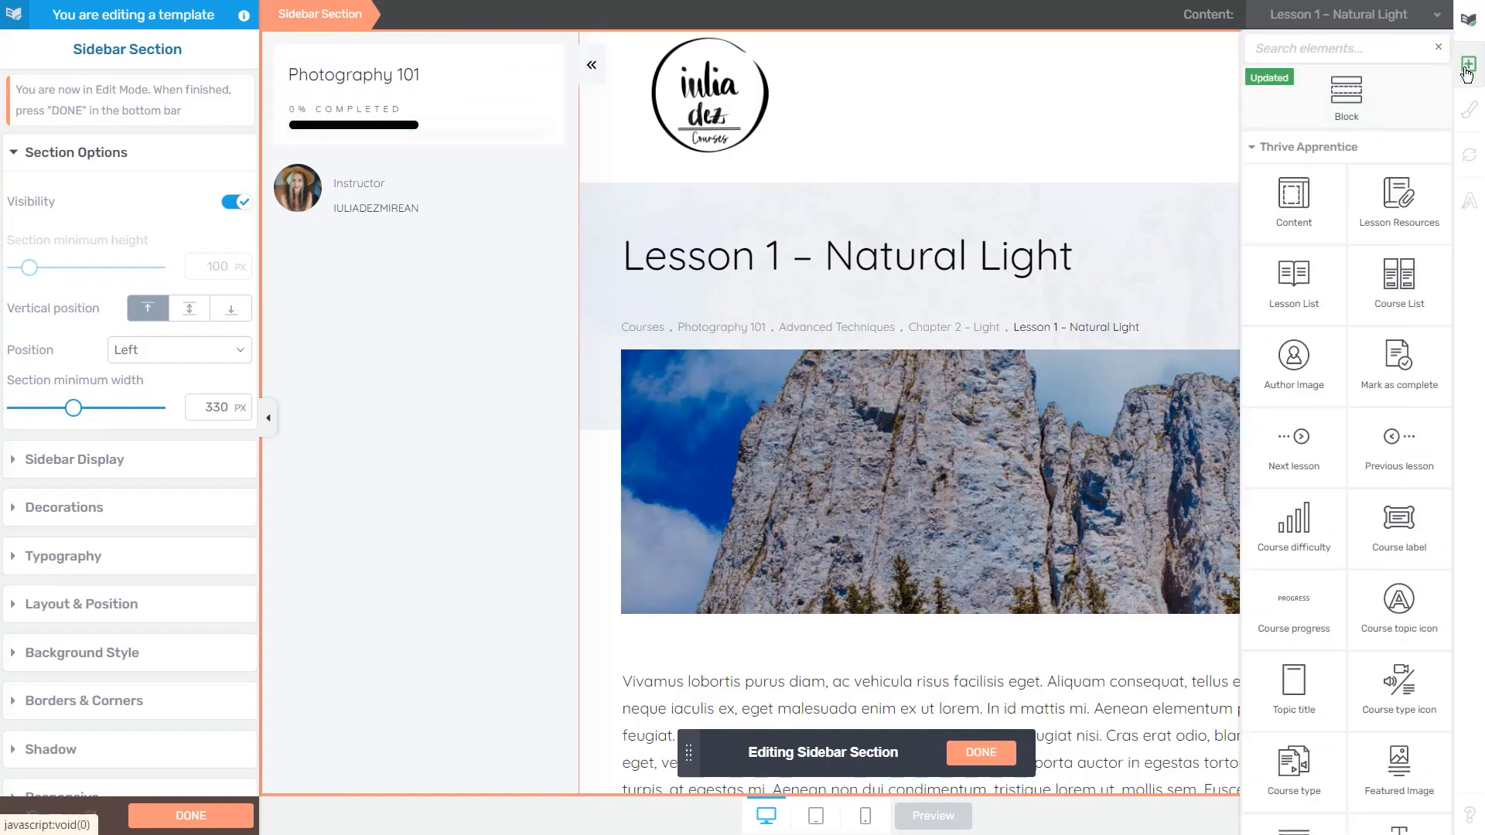
type("less")
left_click_drag(1412, 145, 400, 165)
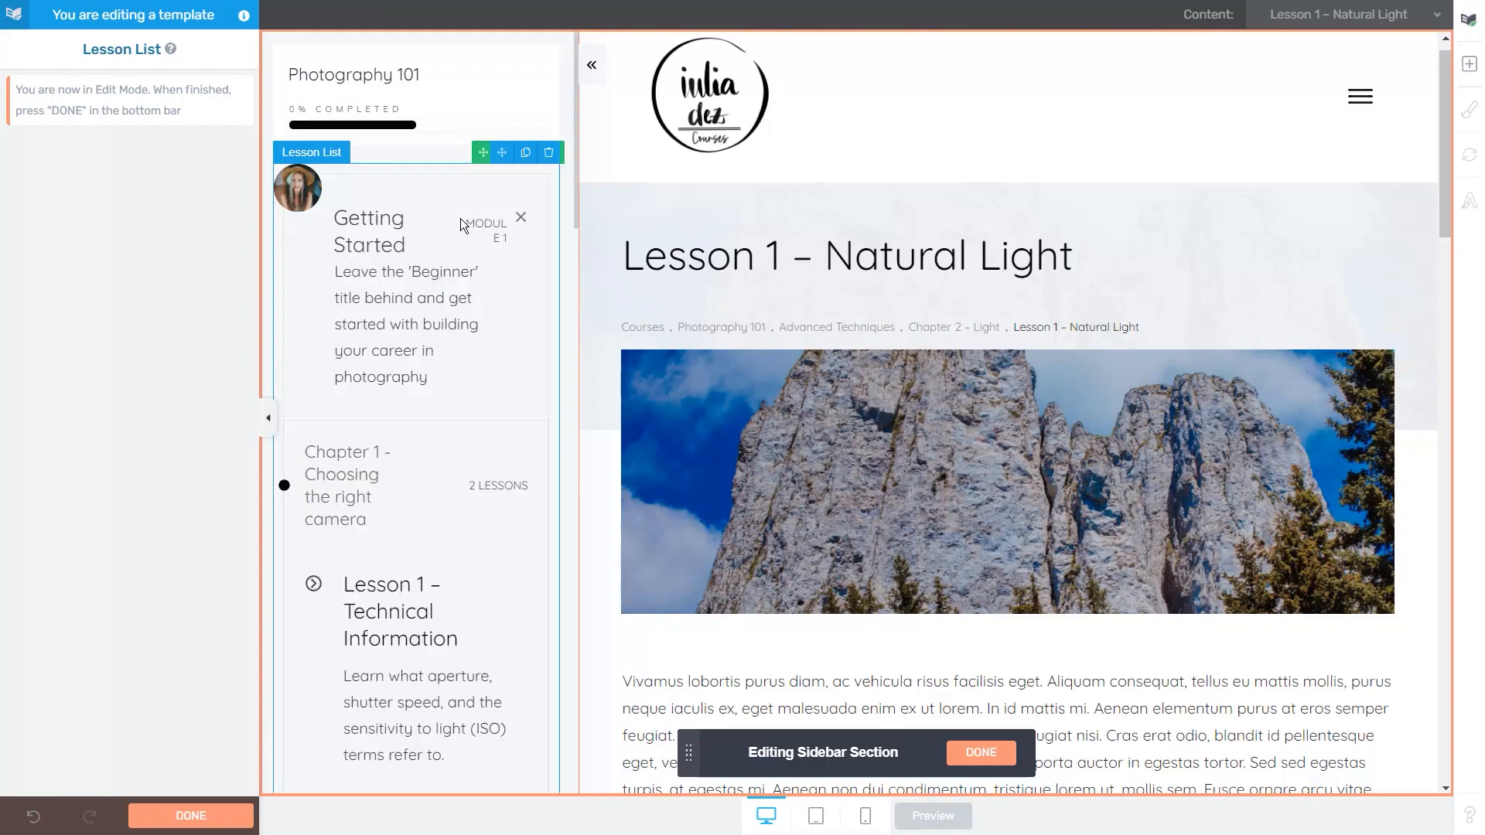
Step: Select the sidebar lesson list and check its course choices, keeping Auto detected current course
left_click(462, 211)
scroll(460, 232, "down", 5)
scroll(457, 240, "up", 5)
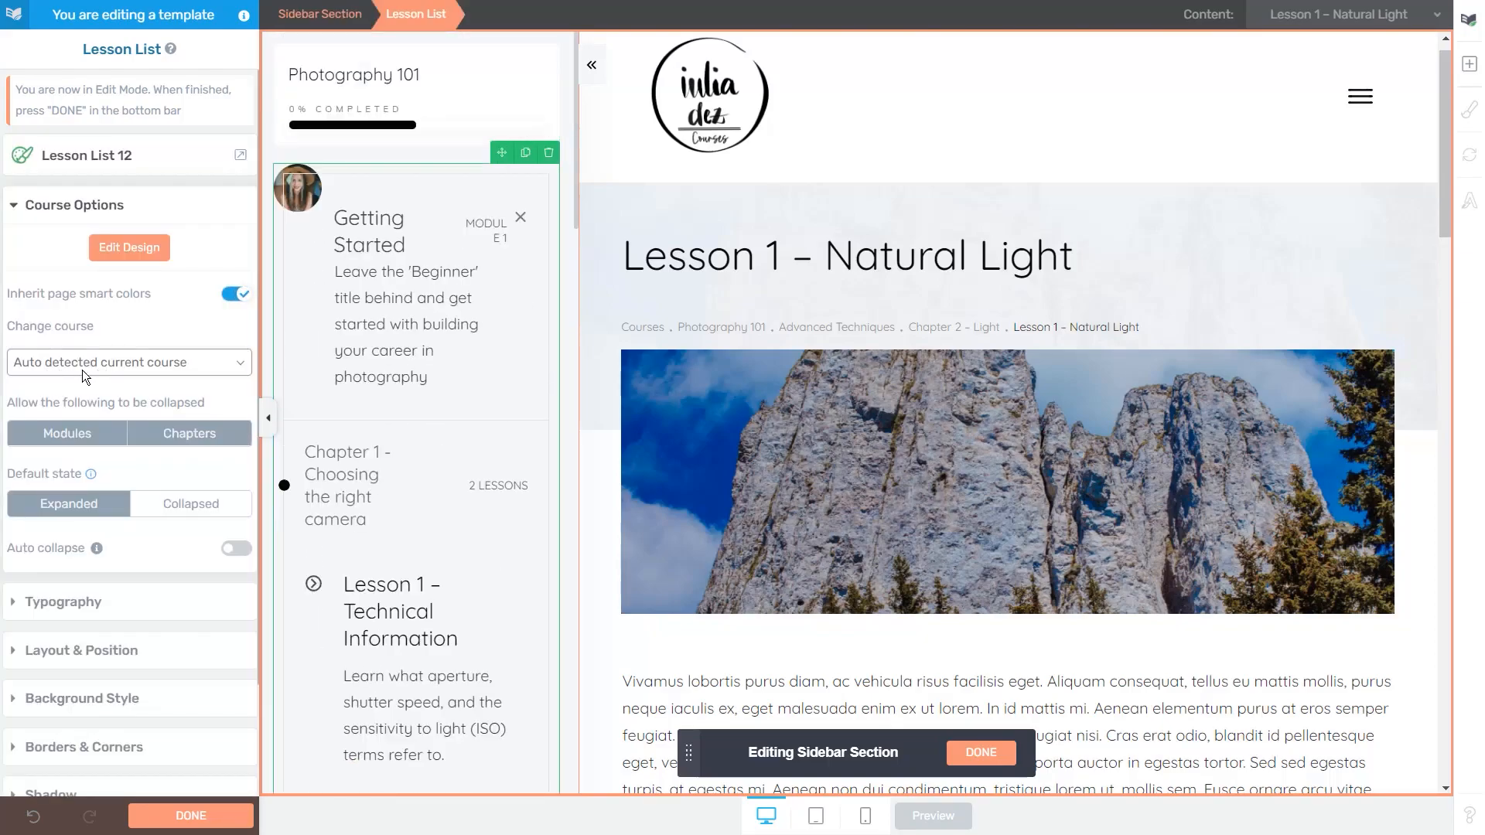
left_click(100, 365)
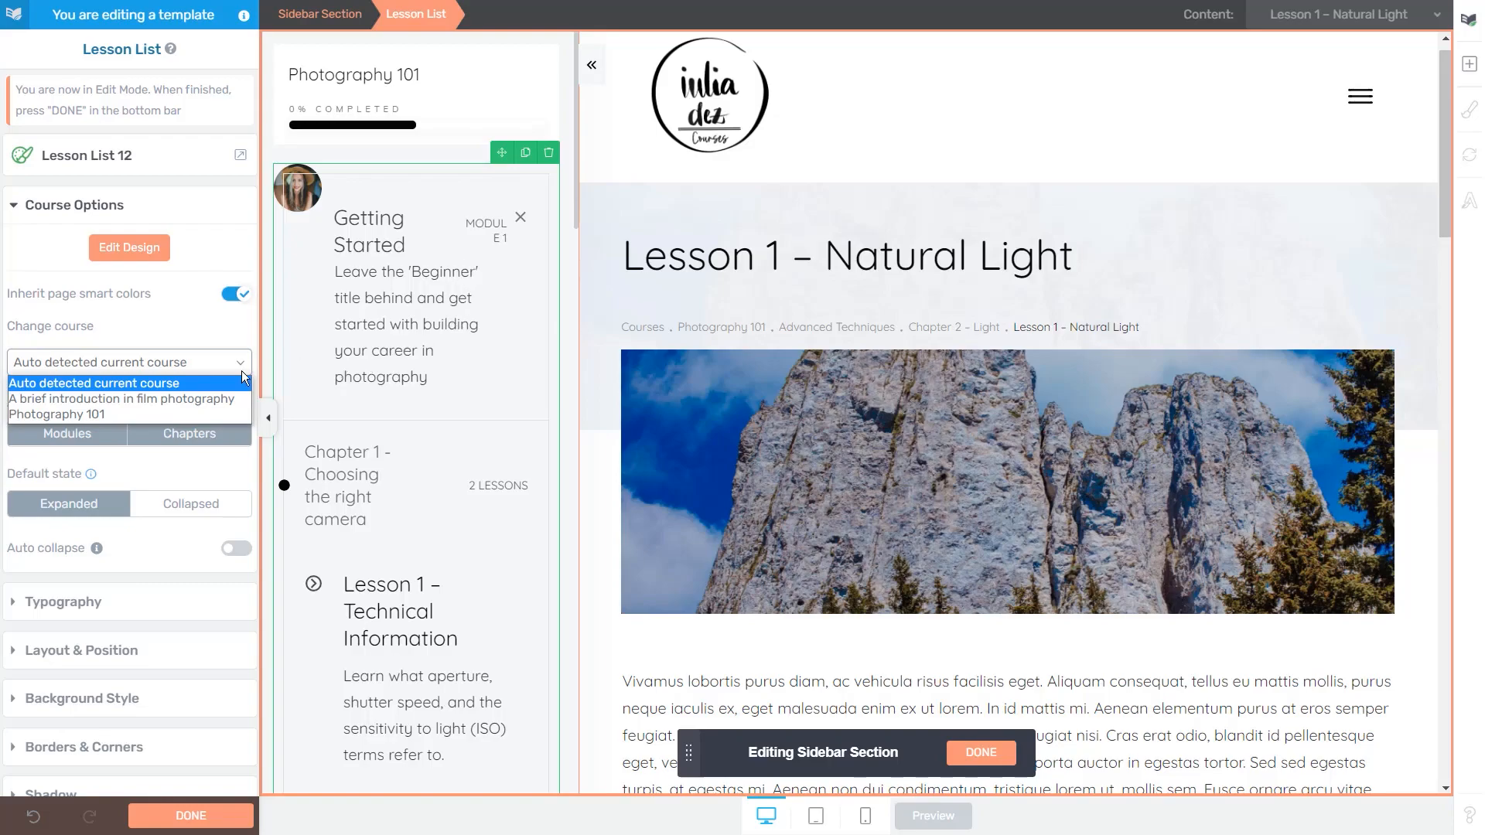
left_click(484, 283)
Step: In the lesson list's design, widen the module label's column, select the module description text, and finish the design editing
left_click(129, 247)
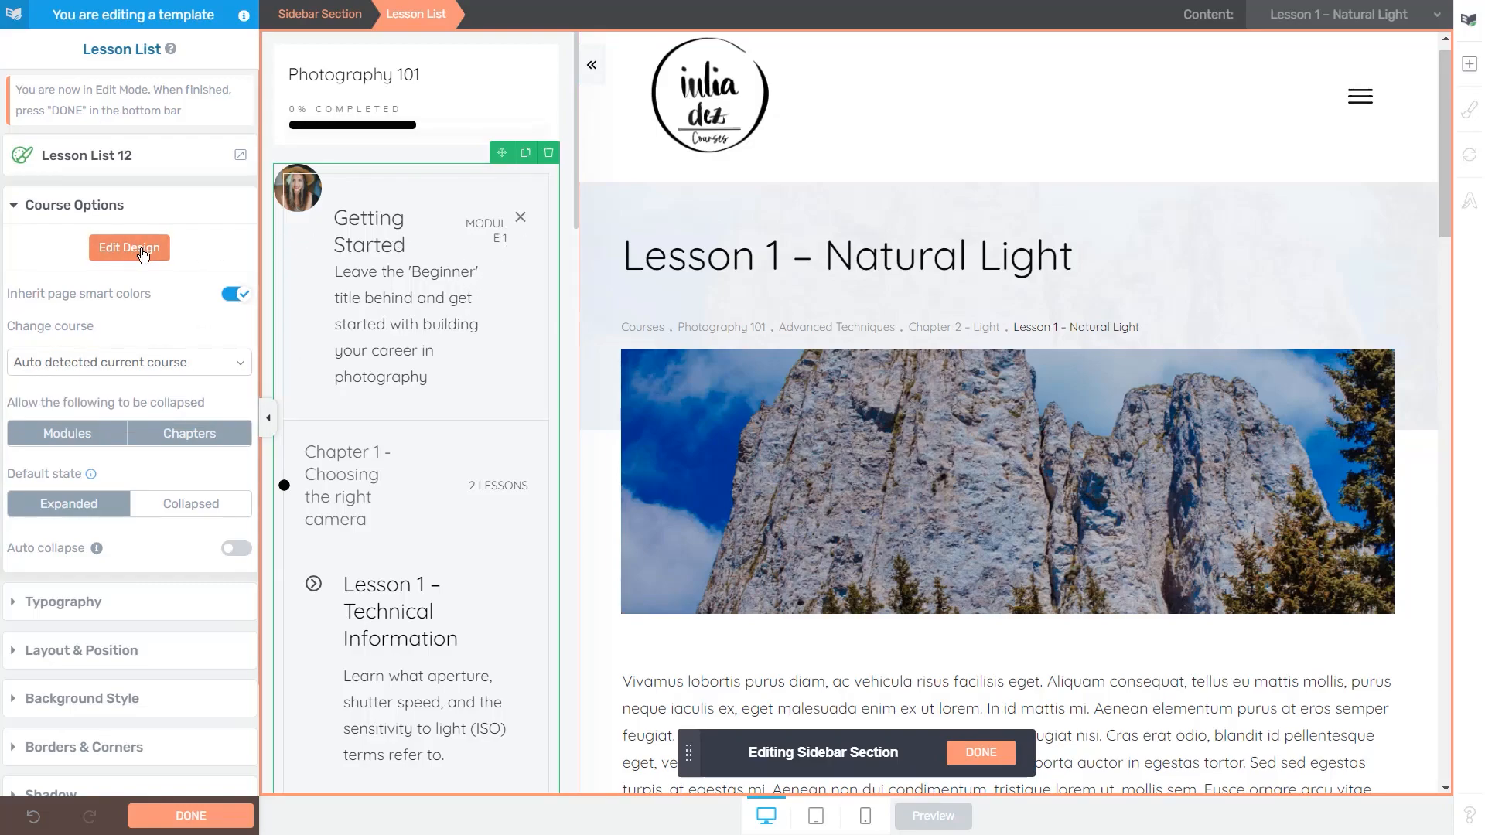
left_click_drag(441, 249, 408, 262)
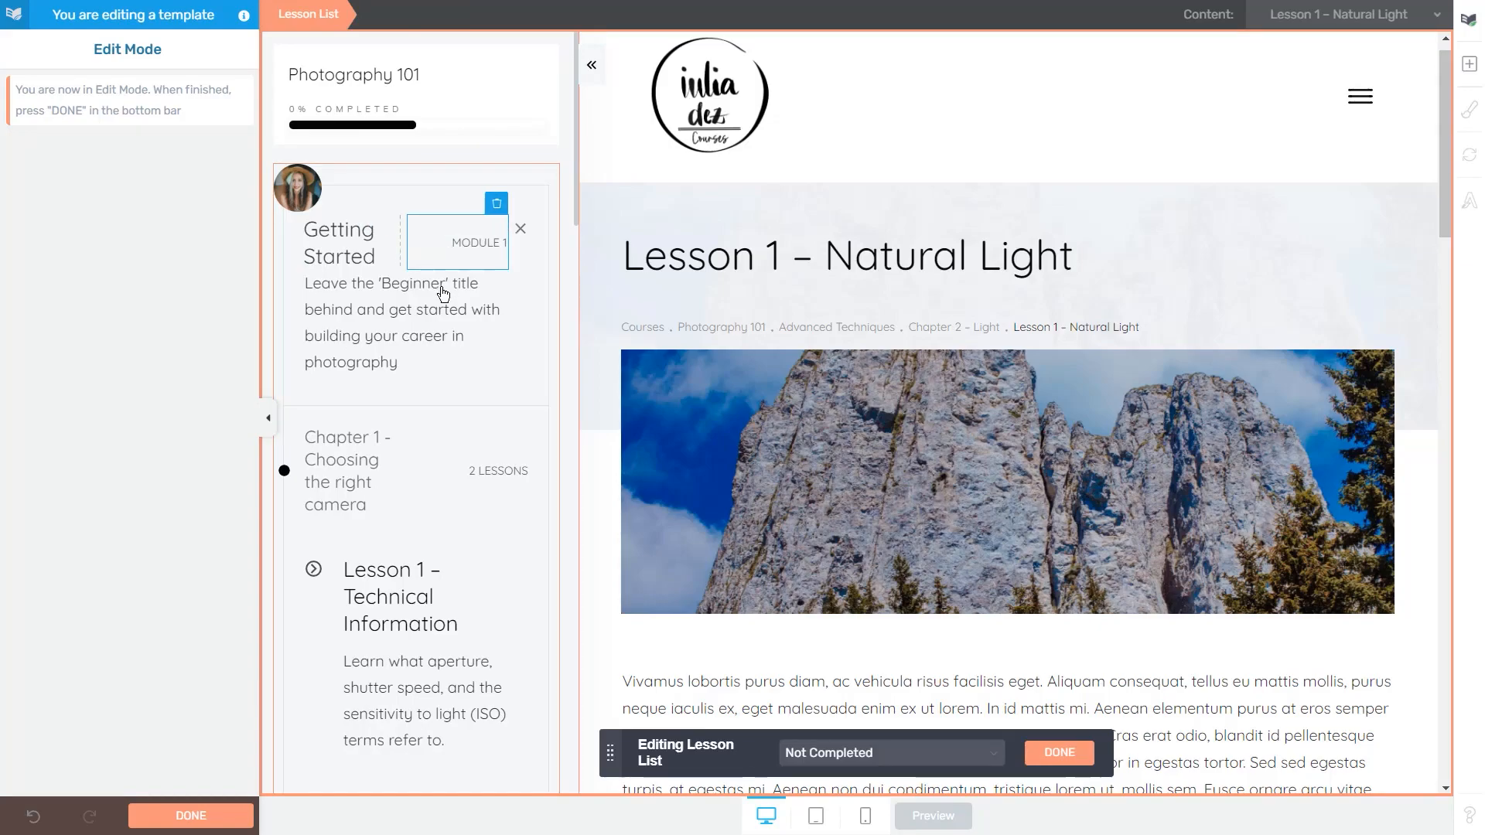
left_click(382, 335)
scroll(451, 460, "down", 3)
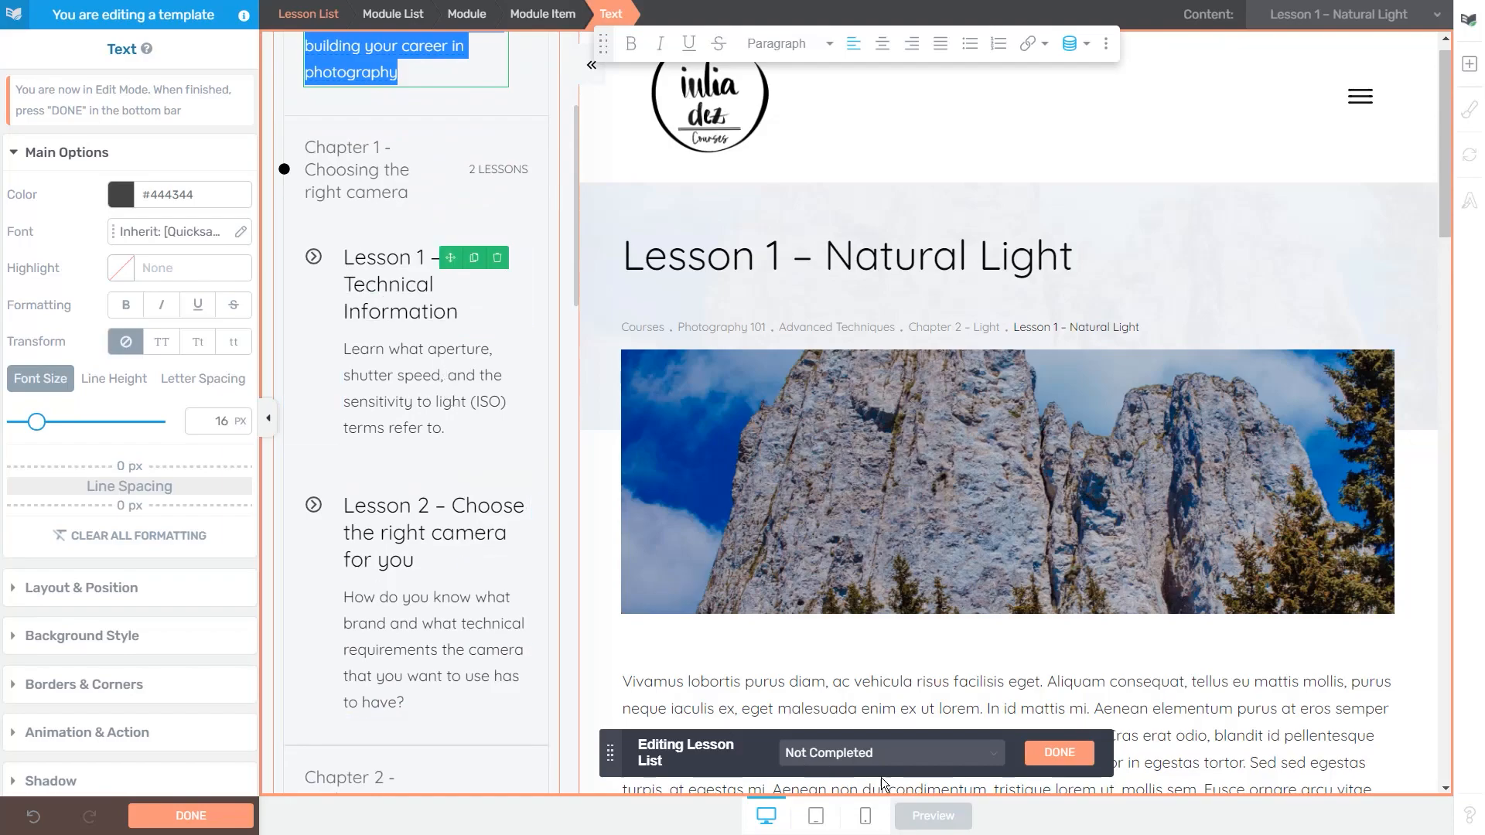
left_click(1072, 760)
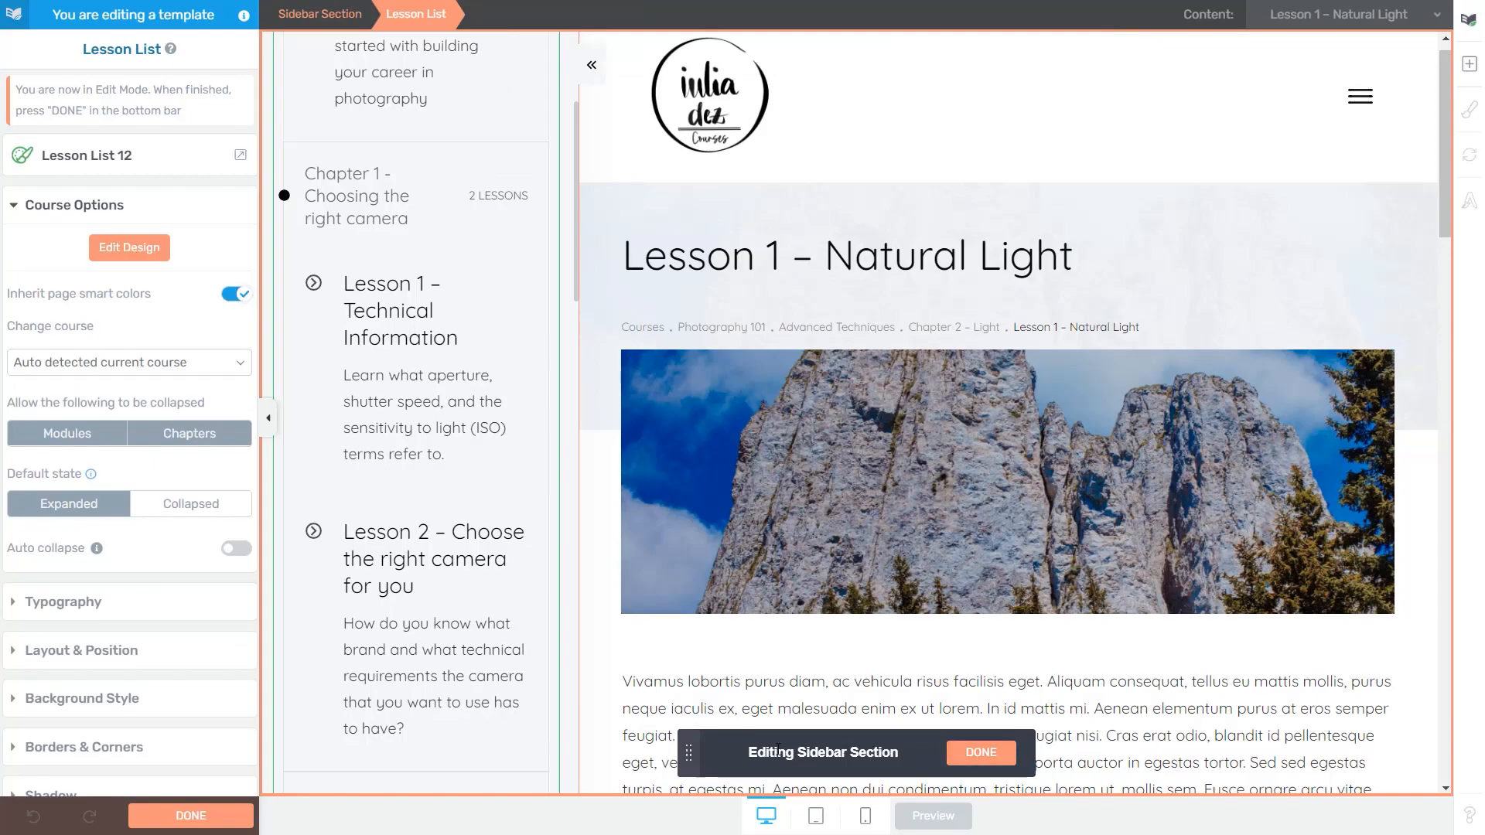
Step: Save the Standard lesson template with the edited sidebar section and open its preview
left_click(980, 753)
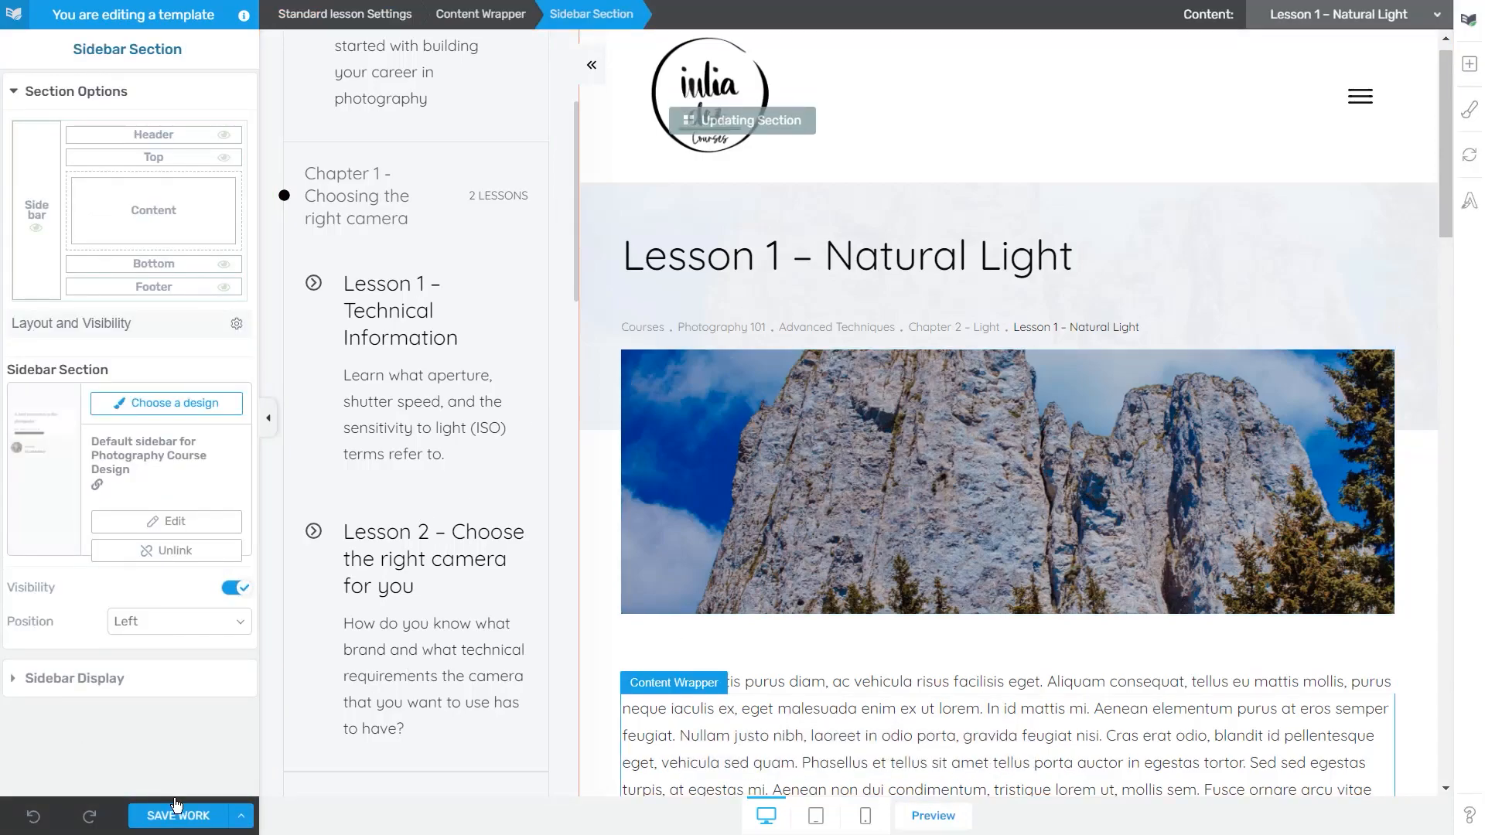
left_click(166, 814)
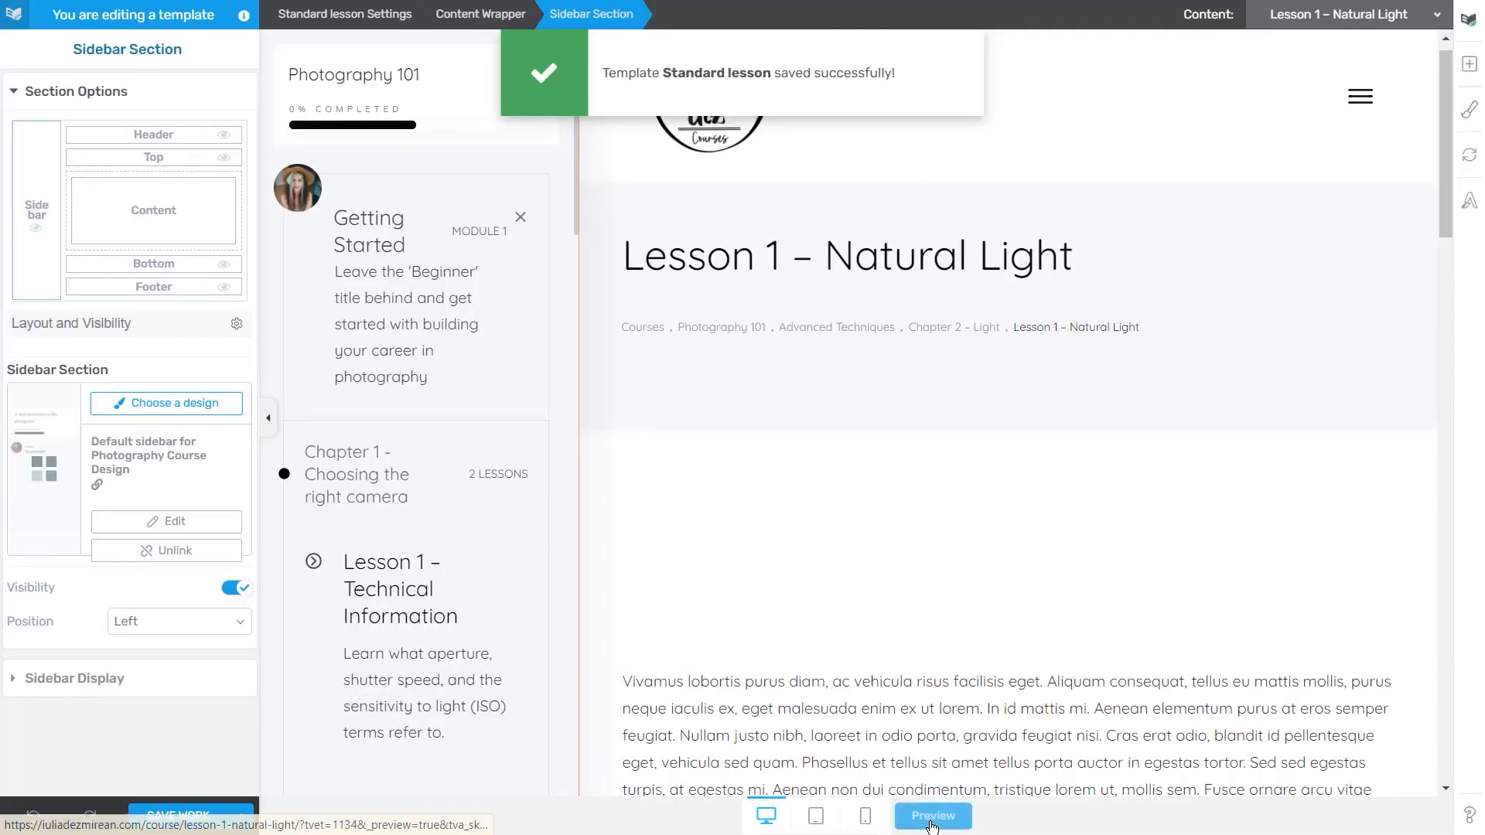
left_click(932, 817)
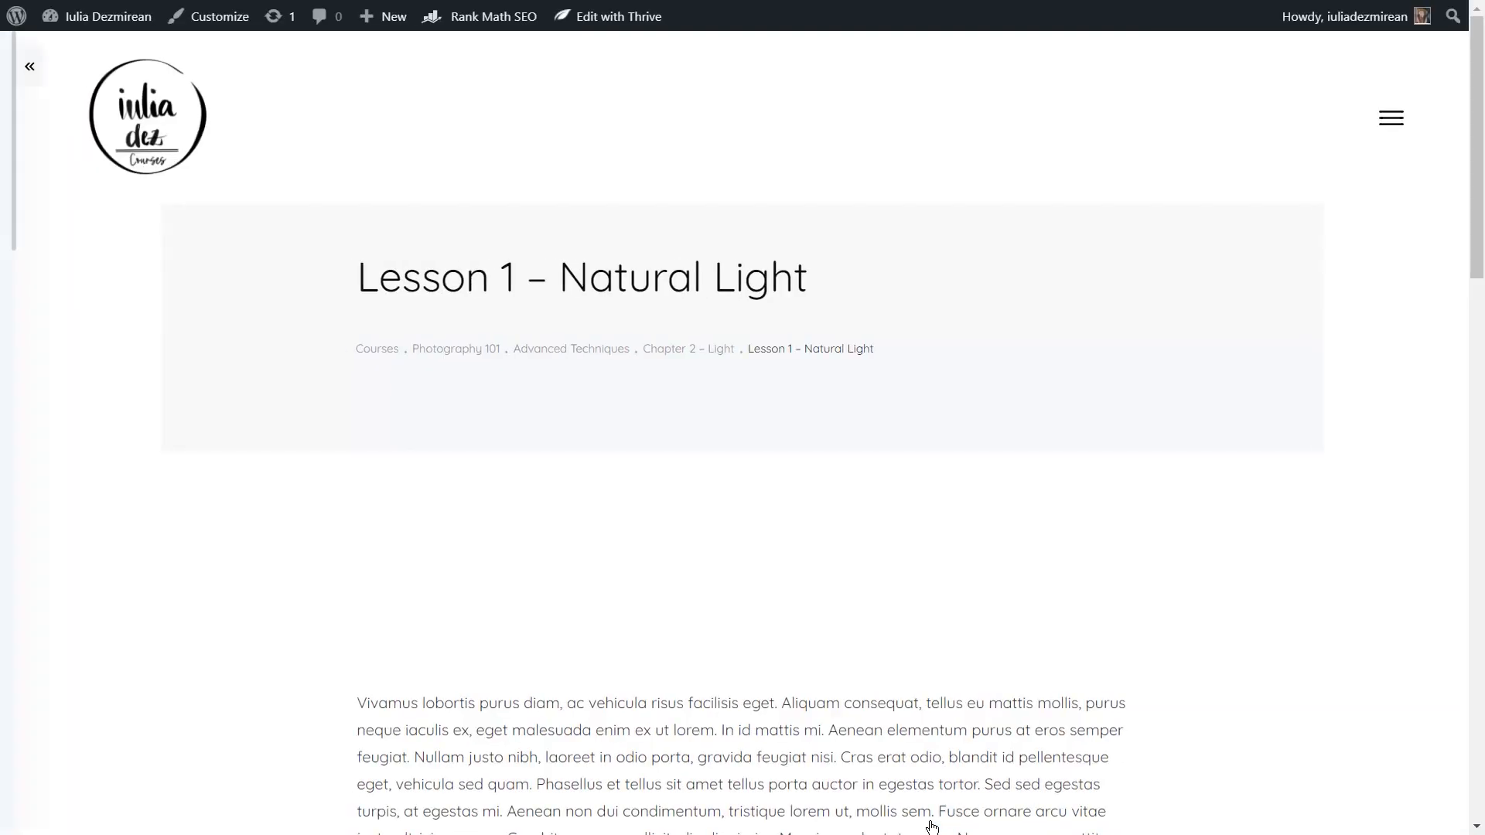
Step: Examine the previewed lesson and its sidebar lesson list, and open Lesson 2 – Choose the right camera for you from that list
scroll(1096, 271, "down", 10)
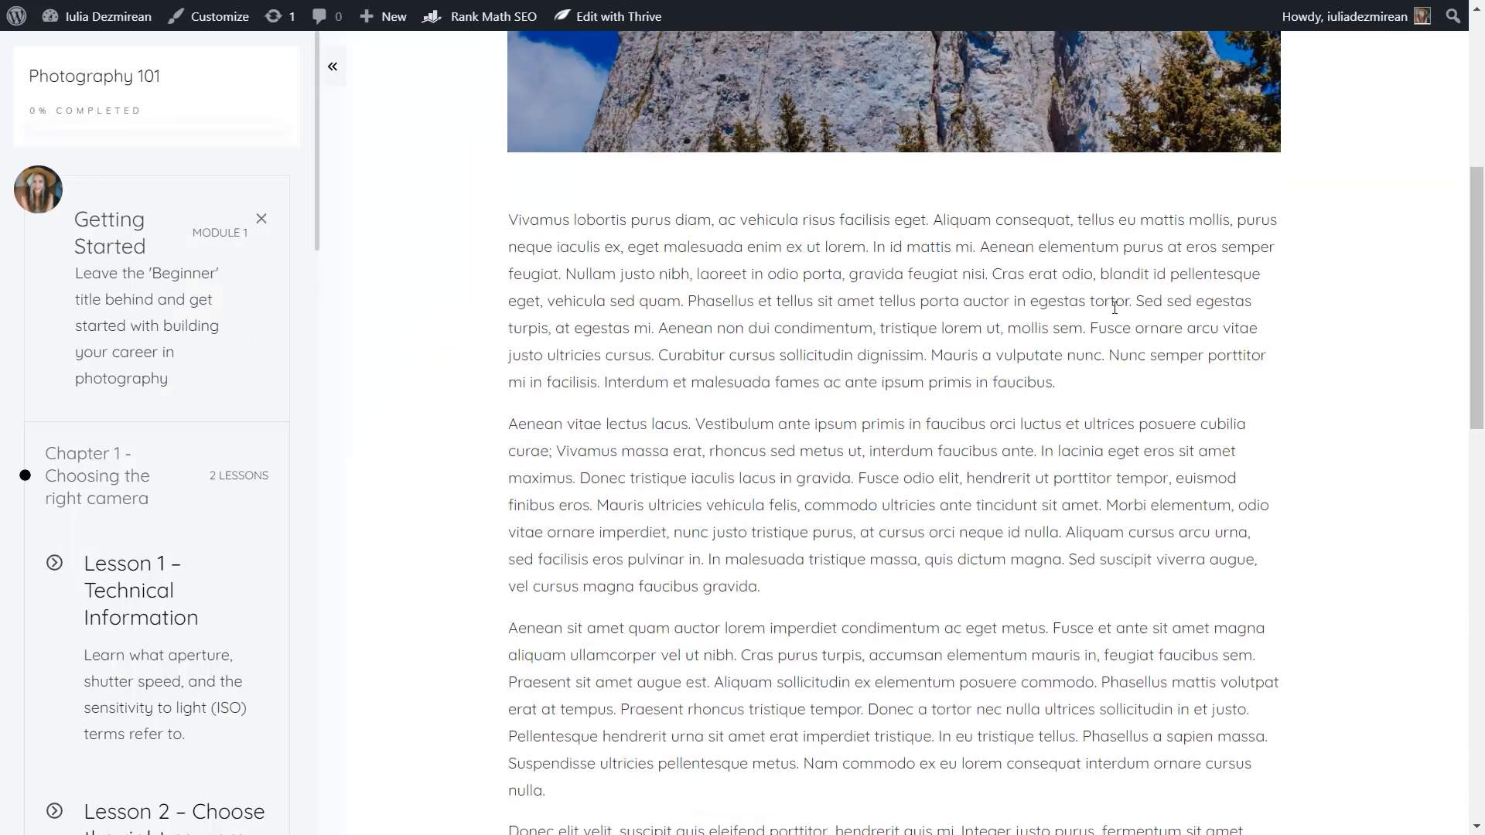
scroll(1097, 383, "up", 9)
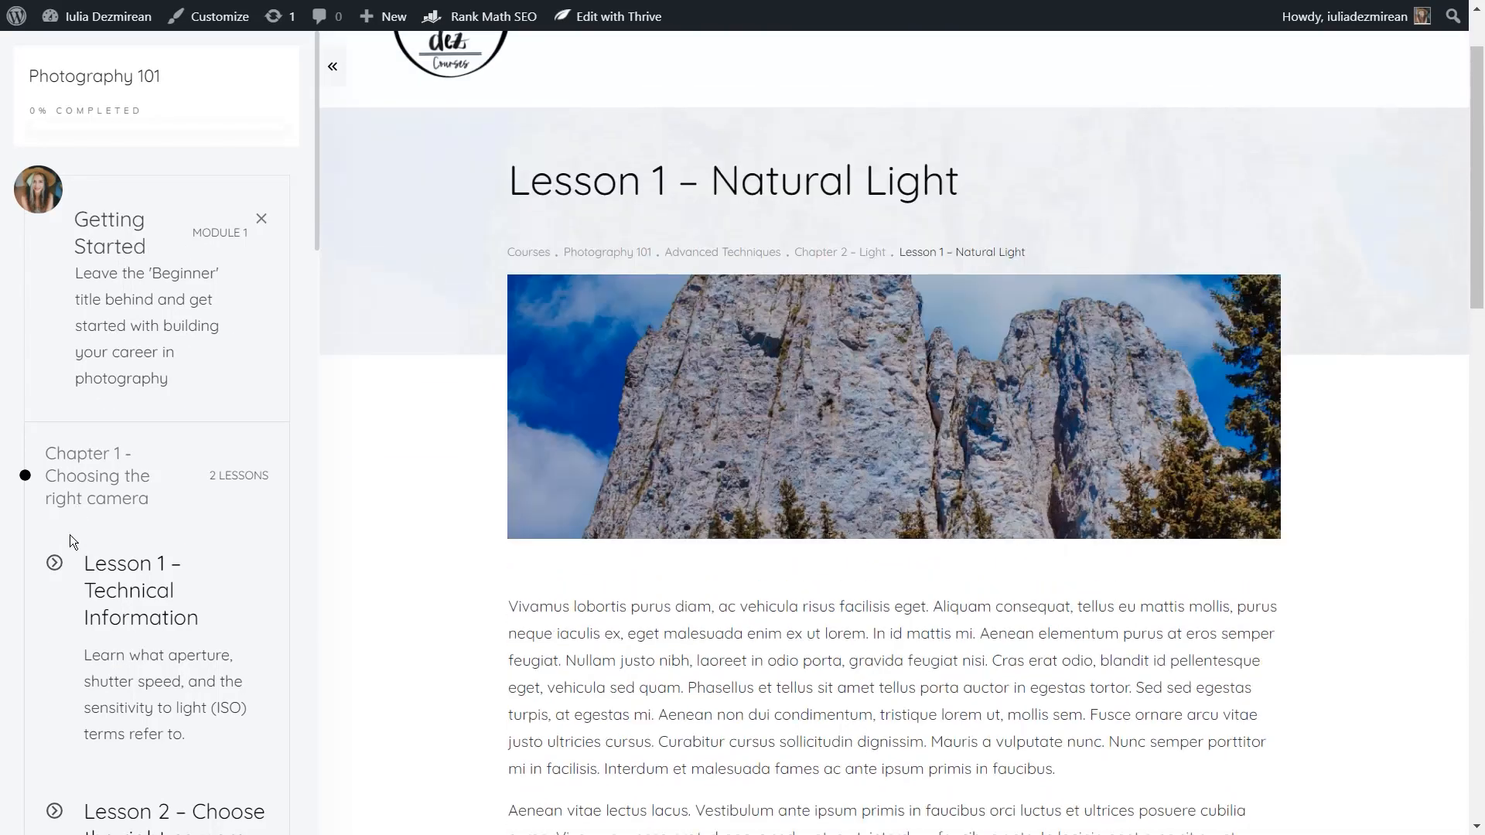
scroll(79, 618, "down", 5)
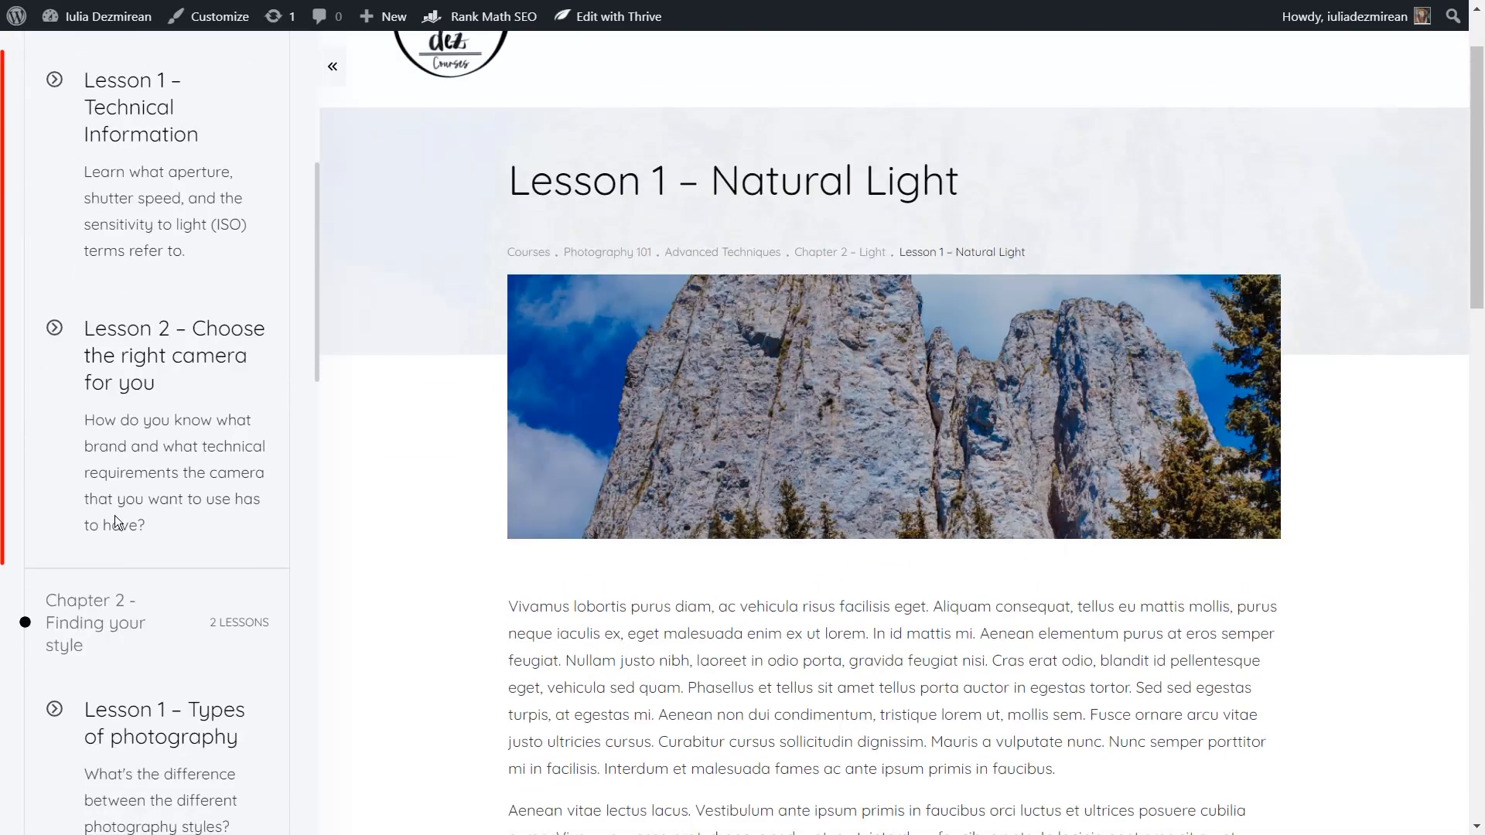
left_click(150, 355)
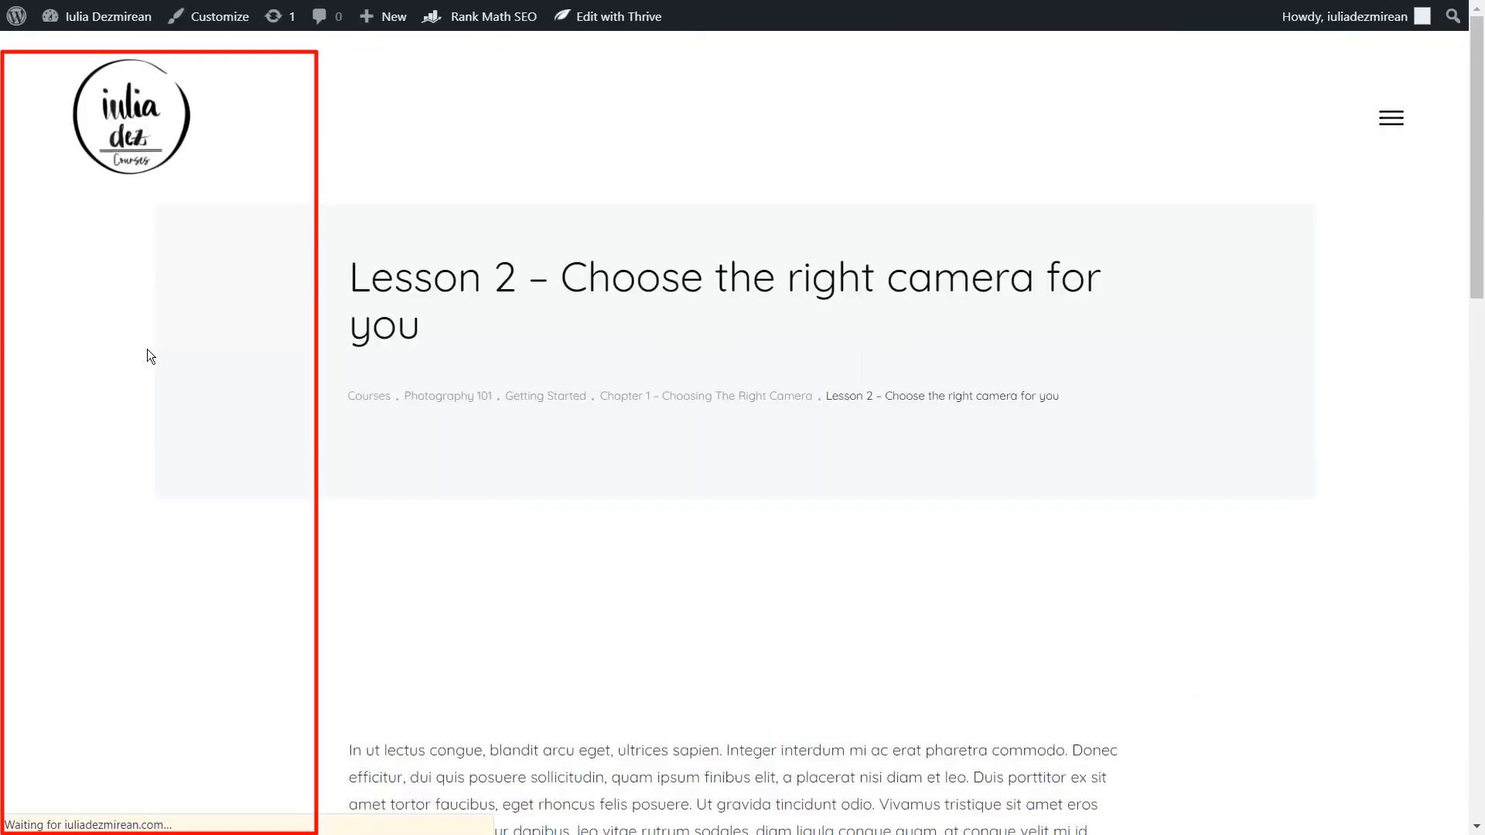
Step: Open Lesson 1 – Technical Information from the previewed sidebar lesson list and collapse the list's Getting Started module
scroll(751, 379, "down", 3)
scroll(752, 381, "down", 3)
scroll(751, 380, "up", 6)
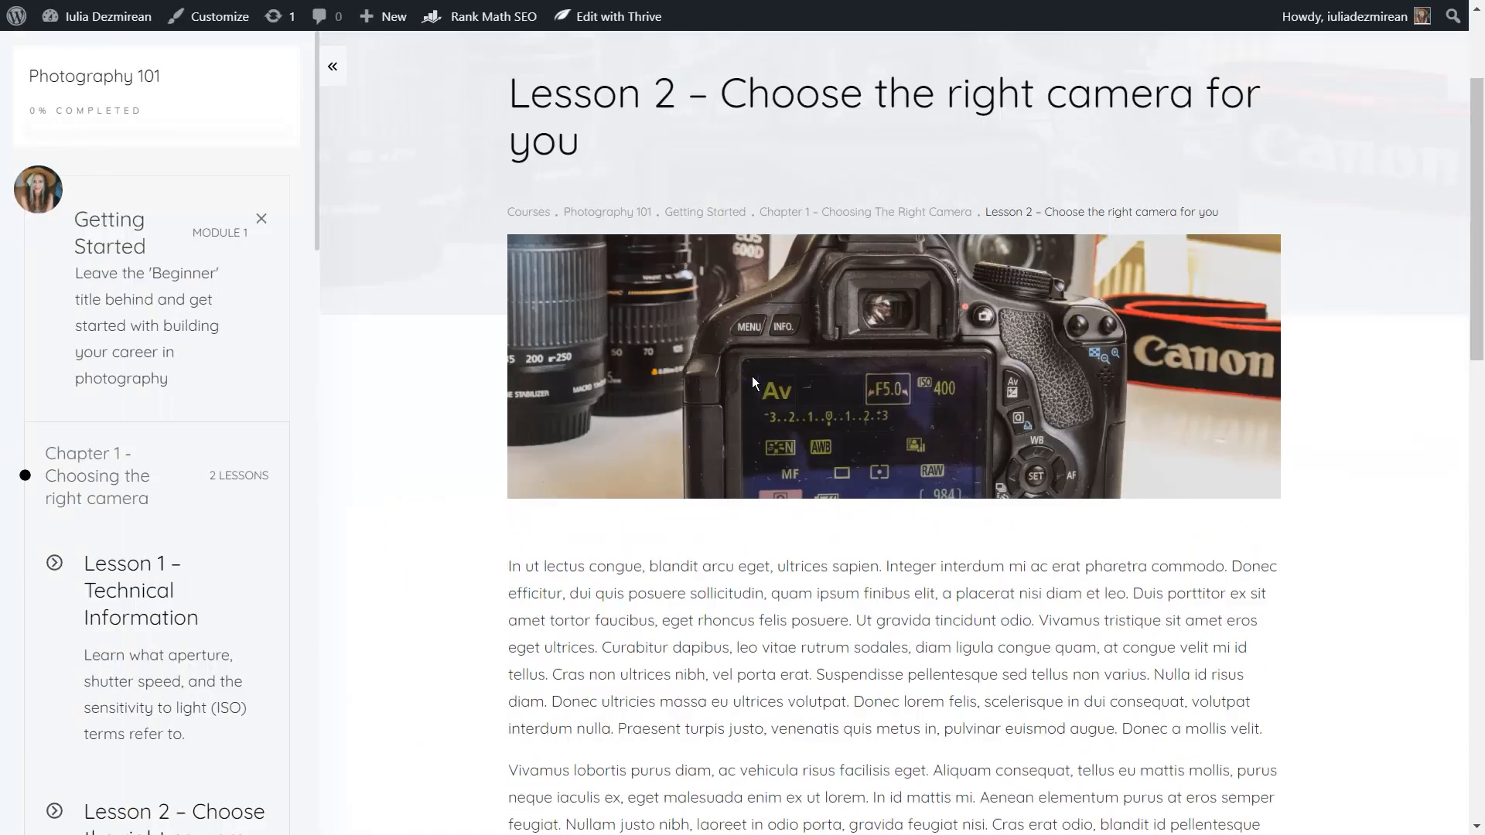
scroll(133, 459, "down", 5)
scroll(132, 460, "up", 5)
left_click(139, 590)
scroll(664, 597, "up", 4)
scroll(661, 592, "up", 3)
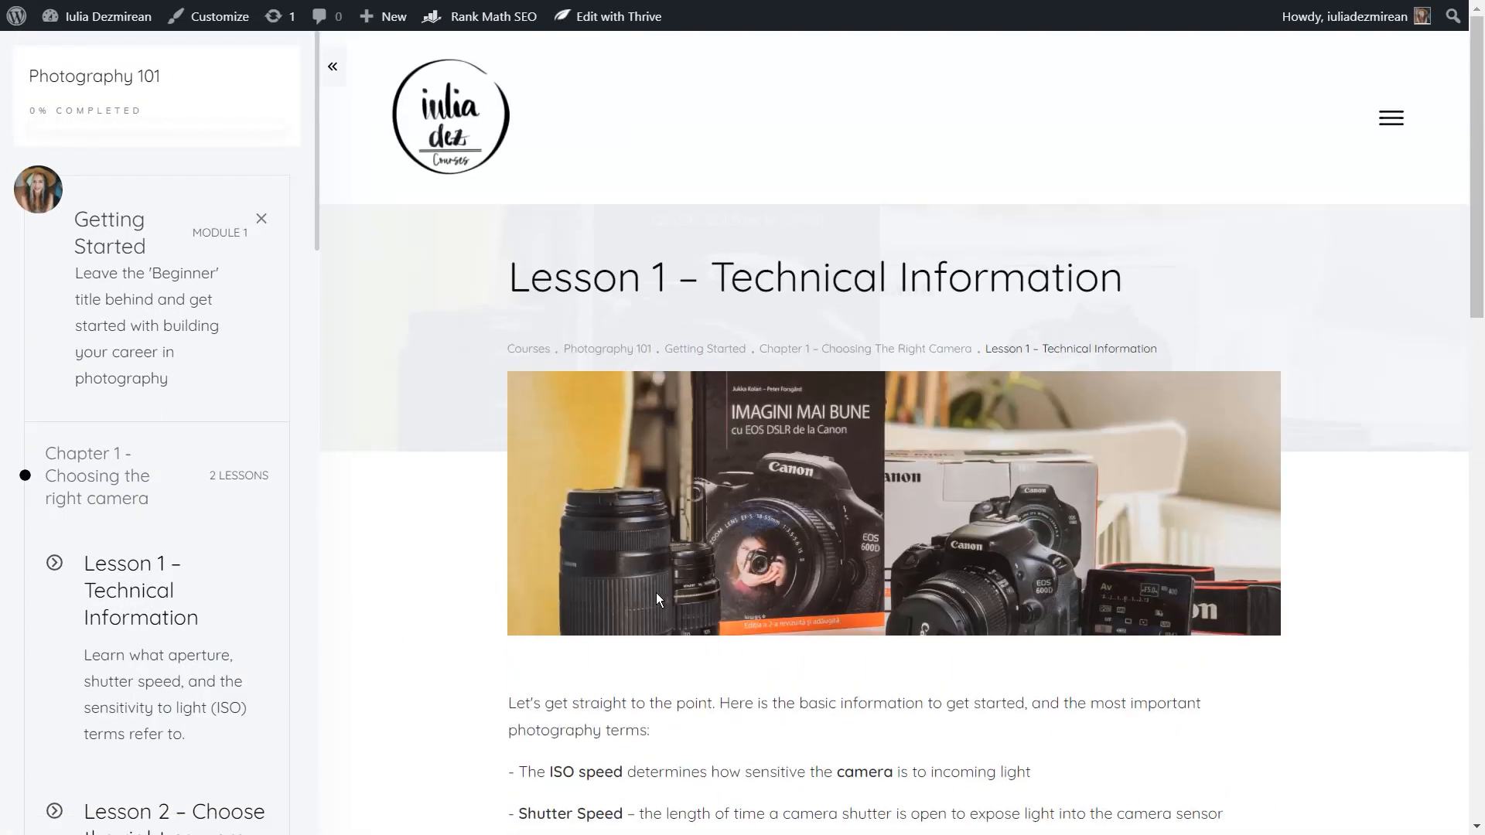
left_click(262, 218)
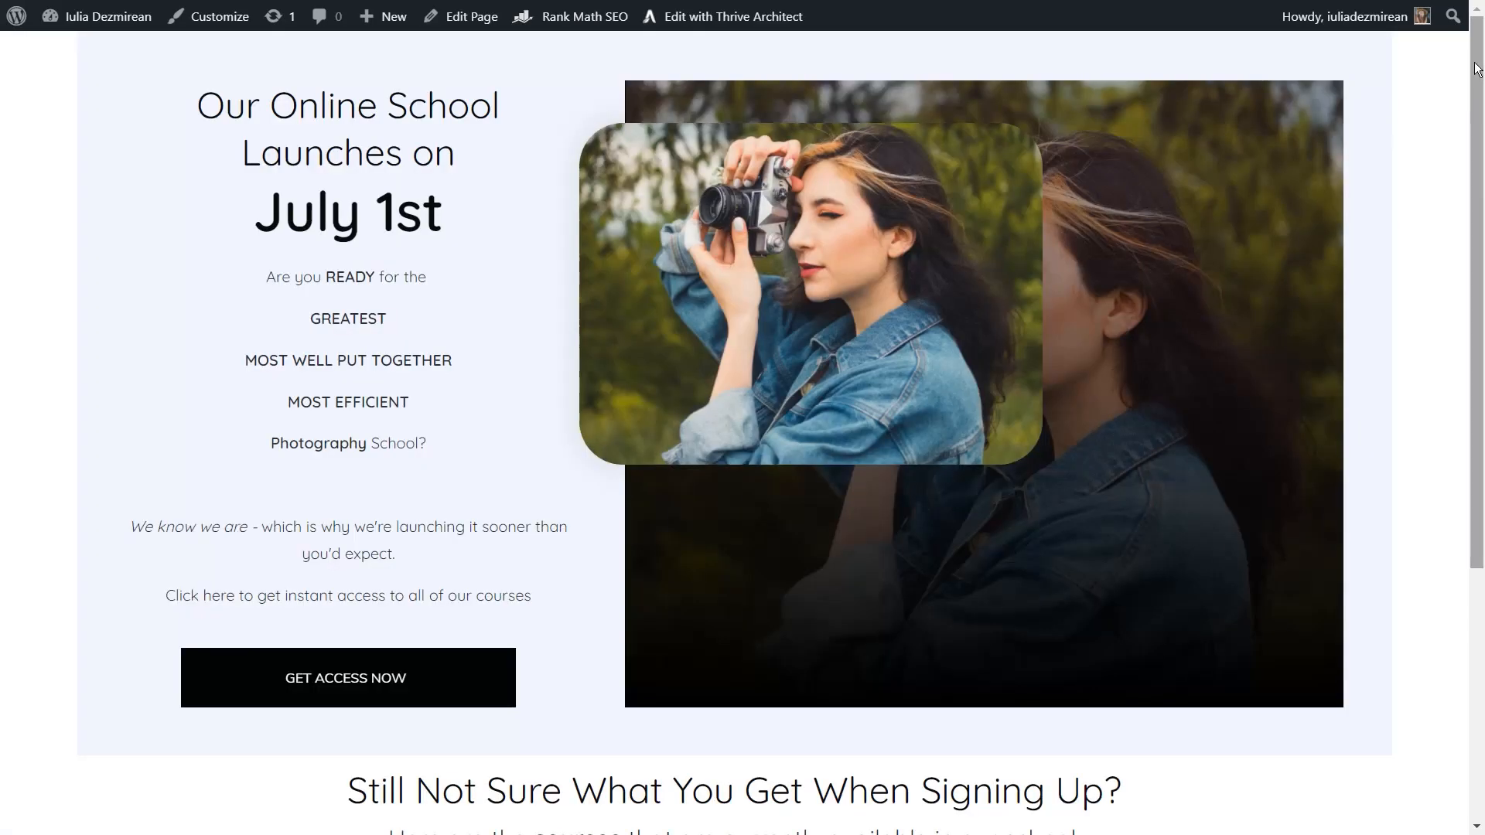
Step: Examine the finished online school launch page, from its July 1st announcement to the list of available courses
scroll(1479, 195, "down", 3)
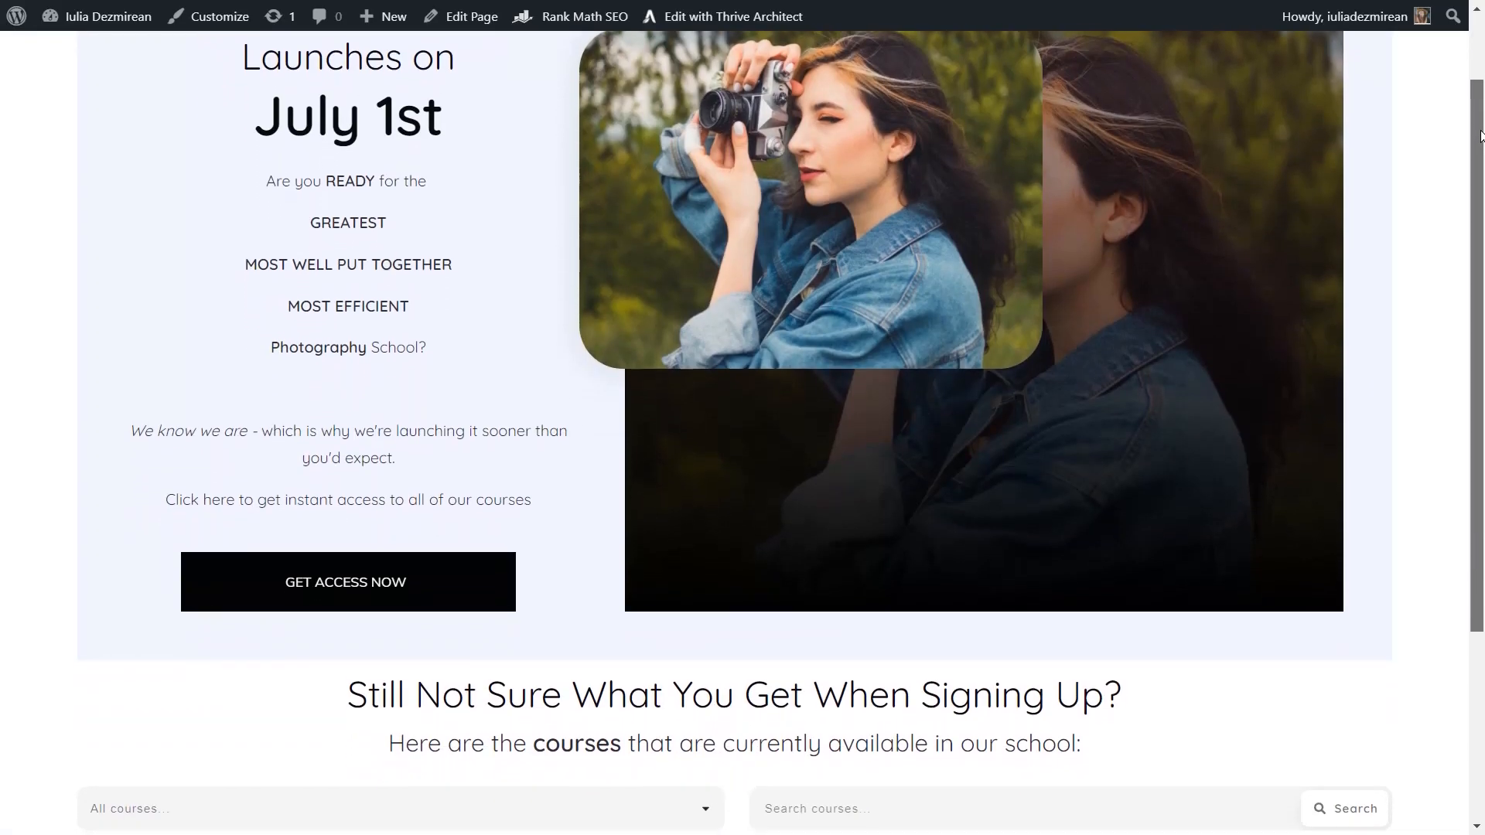
scroll(1479, 194, "down", 3)
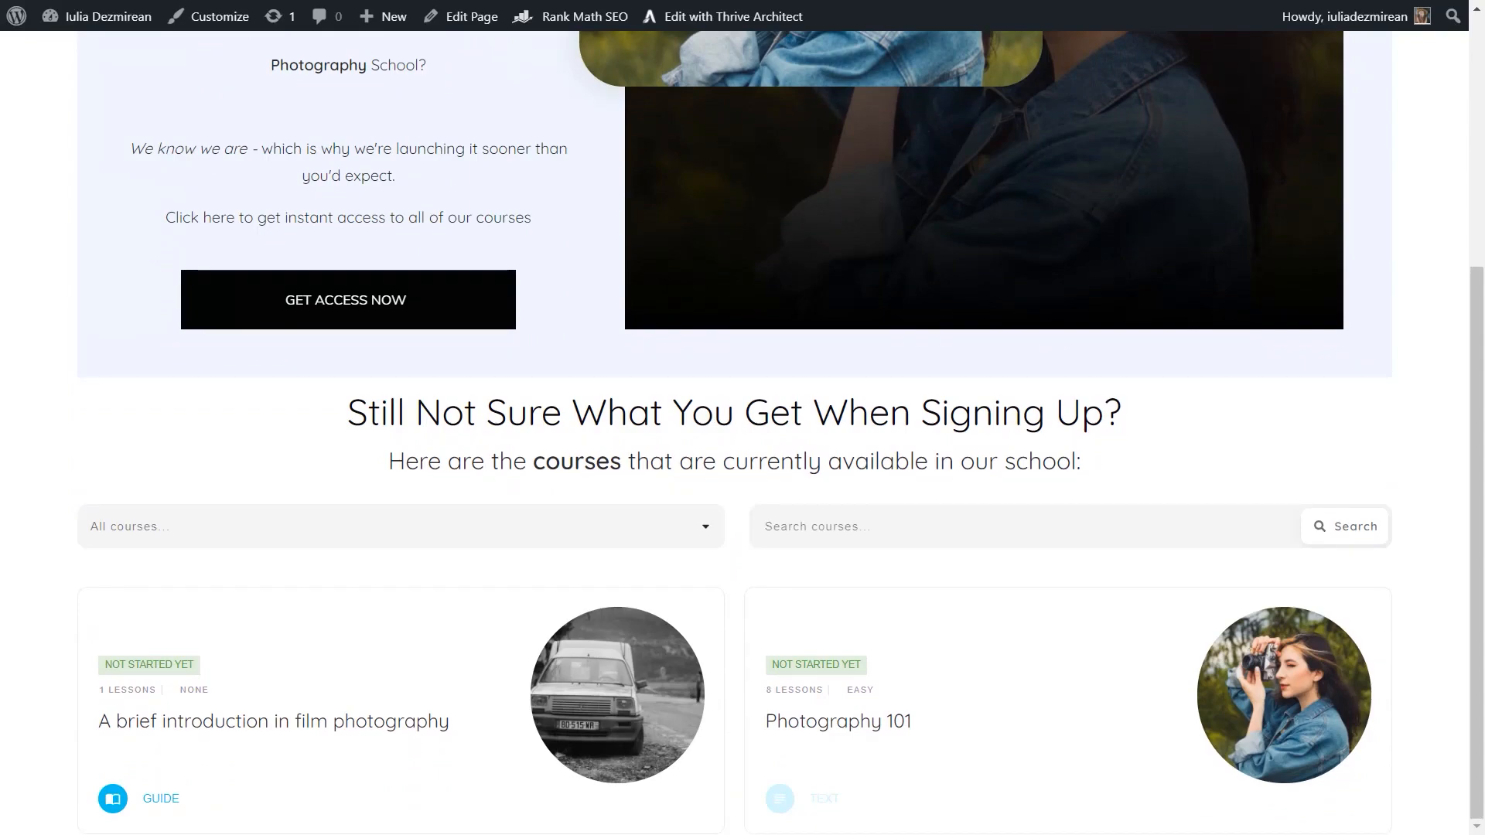
scroll(1481, 212, "up", 5)
scroll(1480, 213, "down", 3)
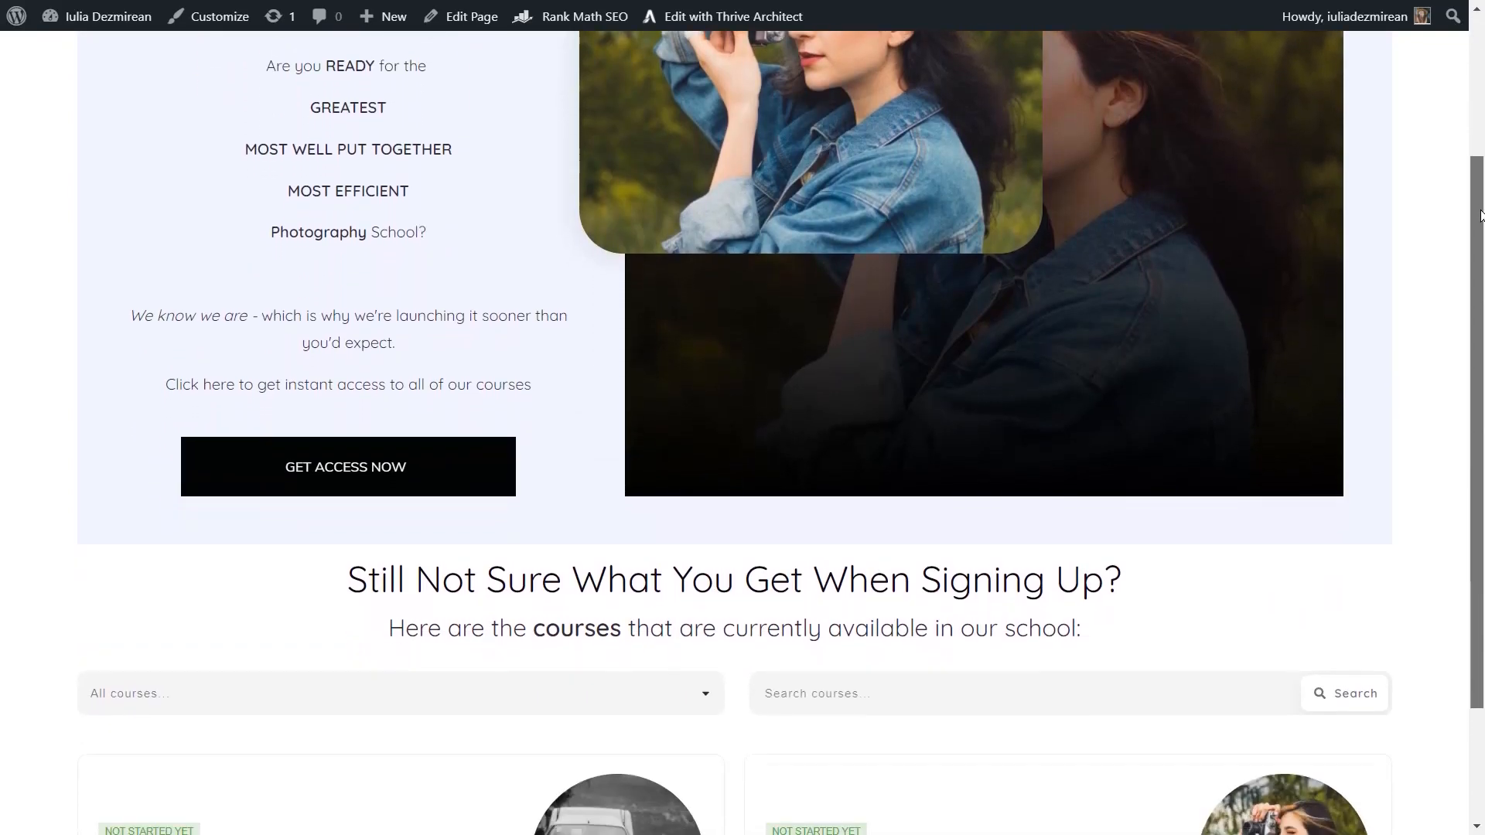
scroll(1481, 212, "down", 2)
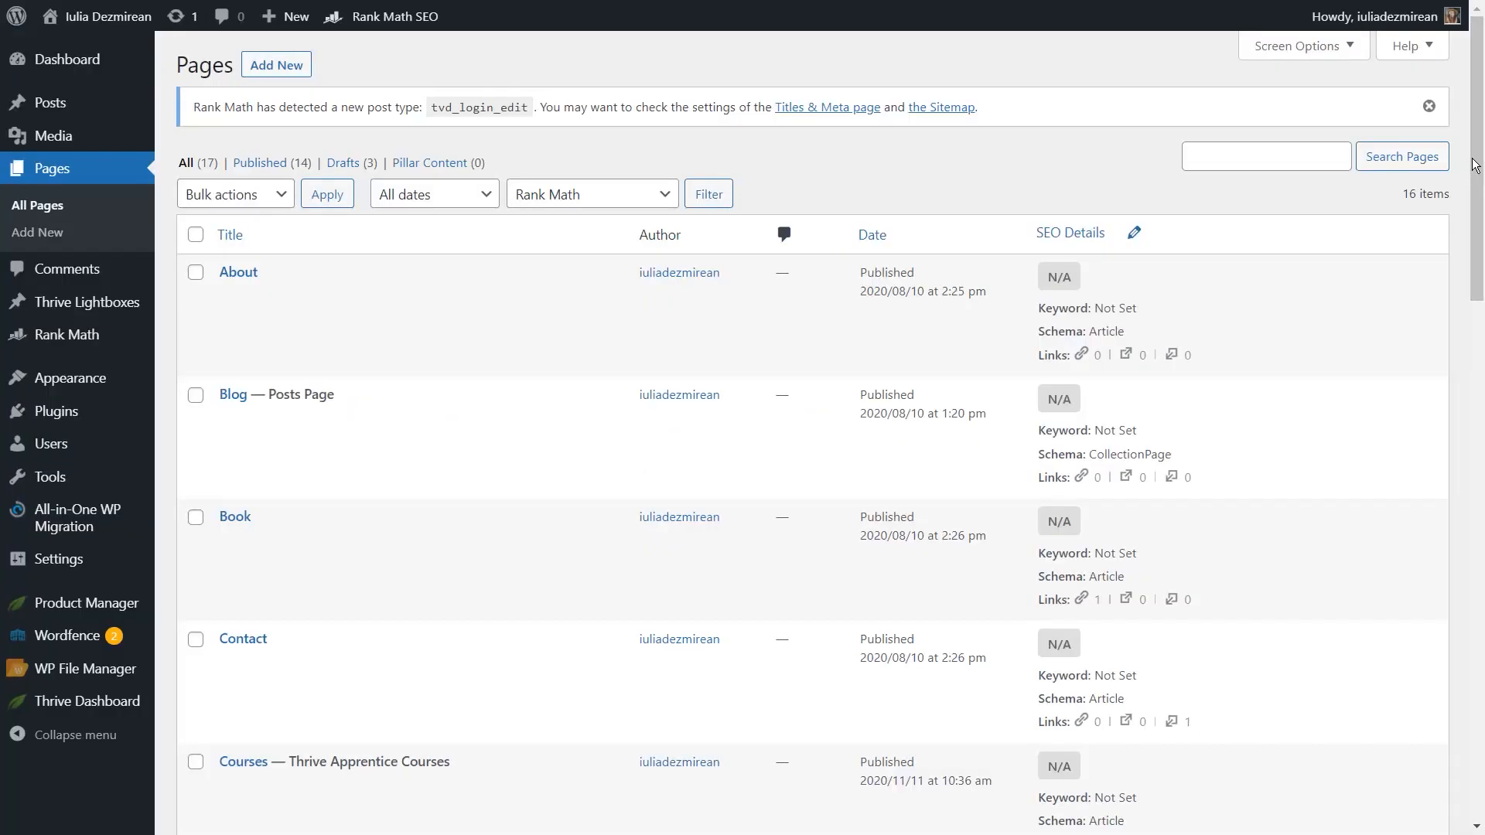
Step: Find the Online School Launch draft among the WordPress pages and open it for editing with Thrive Architect
left_click_drag(1477, 166, 1479, 454)
mouse_move(477, 376)
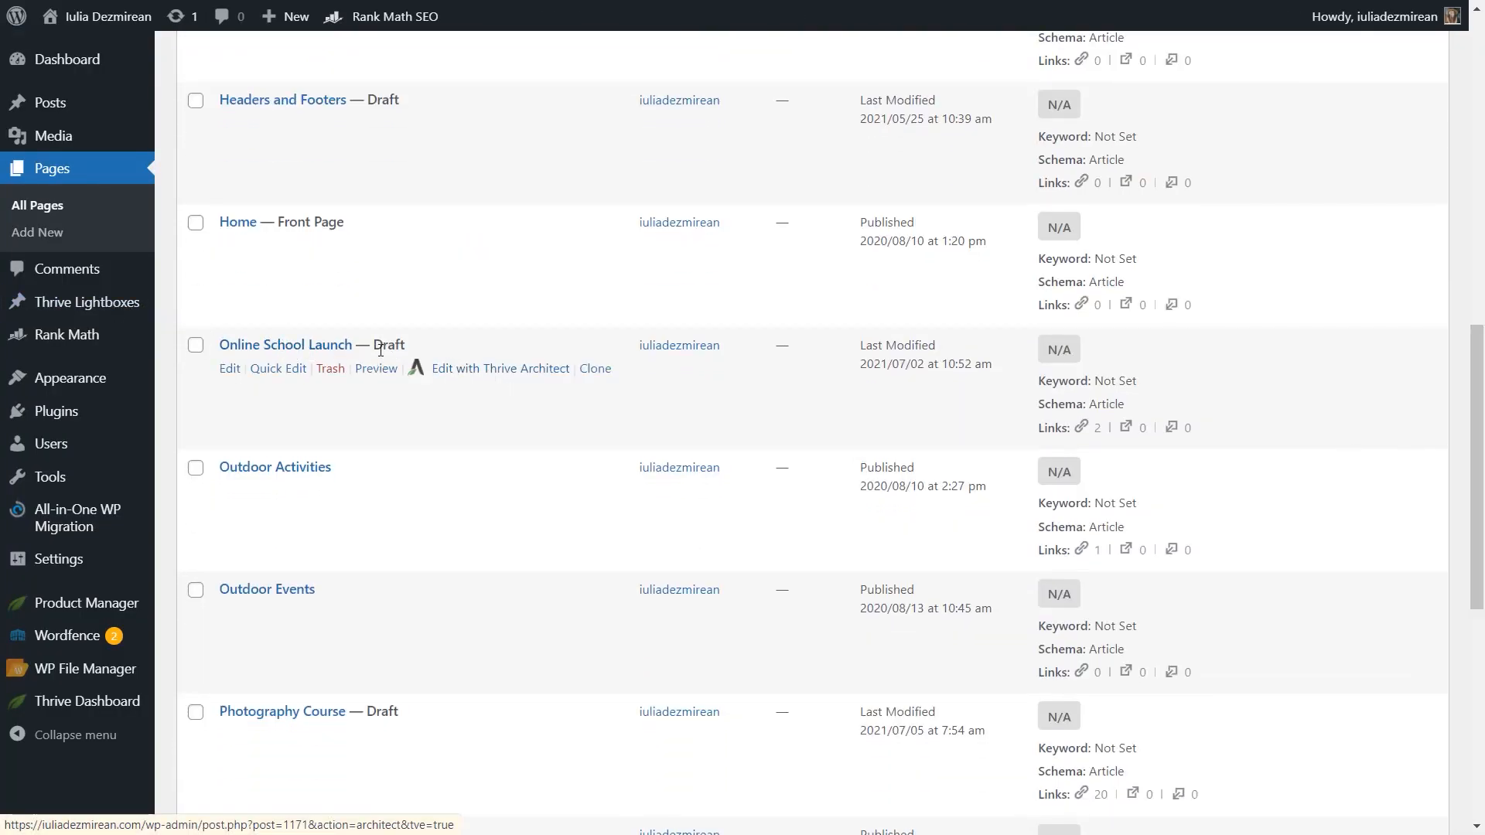
left_click(510, 371)
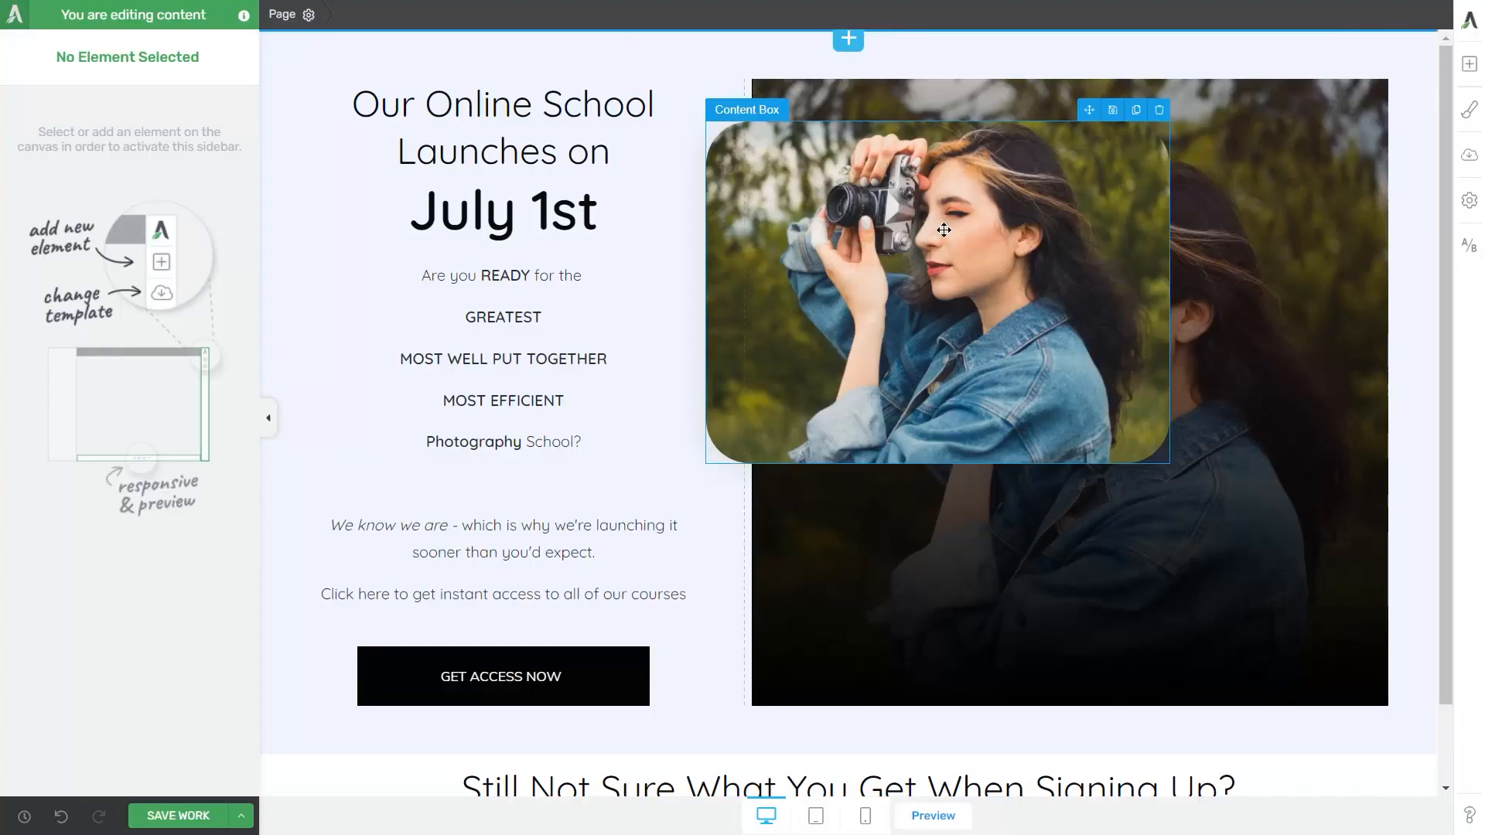
Step: Add a Course List element below the "Here are the courses" text, using the Course List 02 template
left_click_drag(1438, 142, 1425, 216)
scroll(1107, 260, "up", 1)
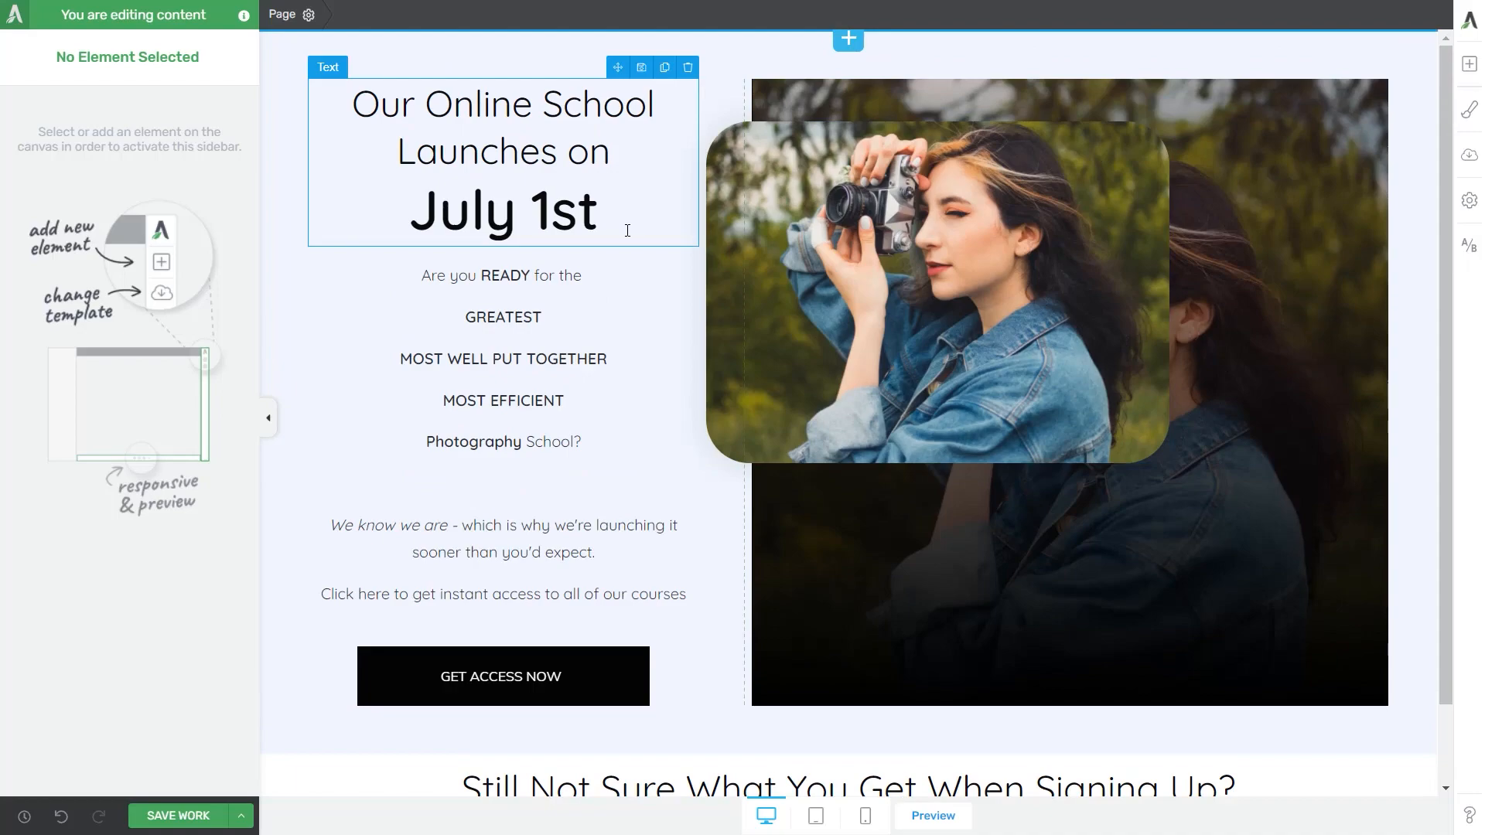
scroll(646, 315, "down", 1)
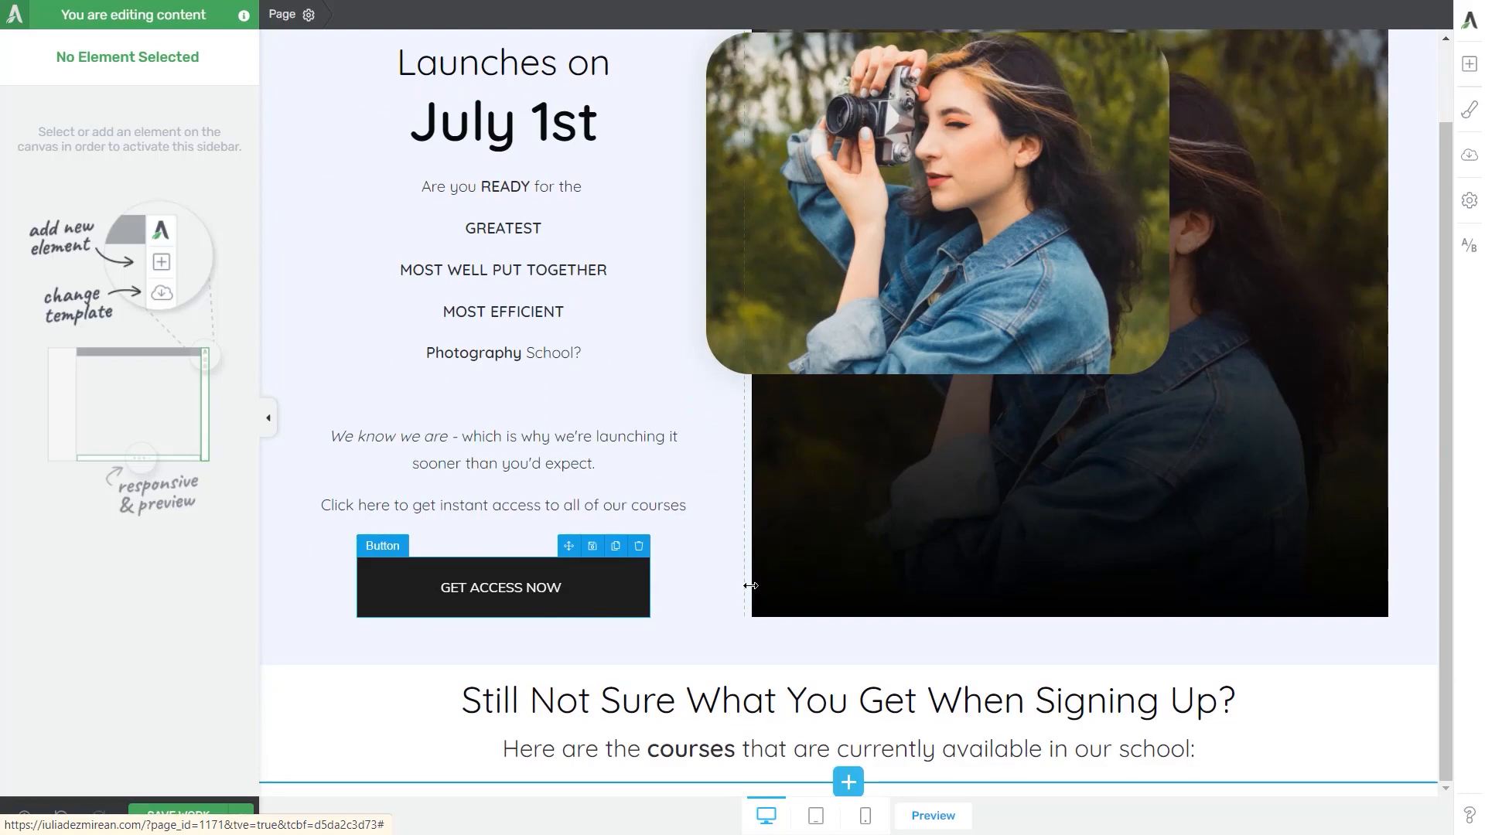
left_click_drag(1444, 203, 1445, 337)
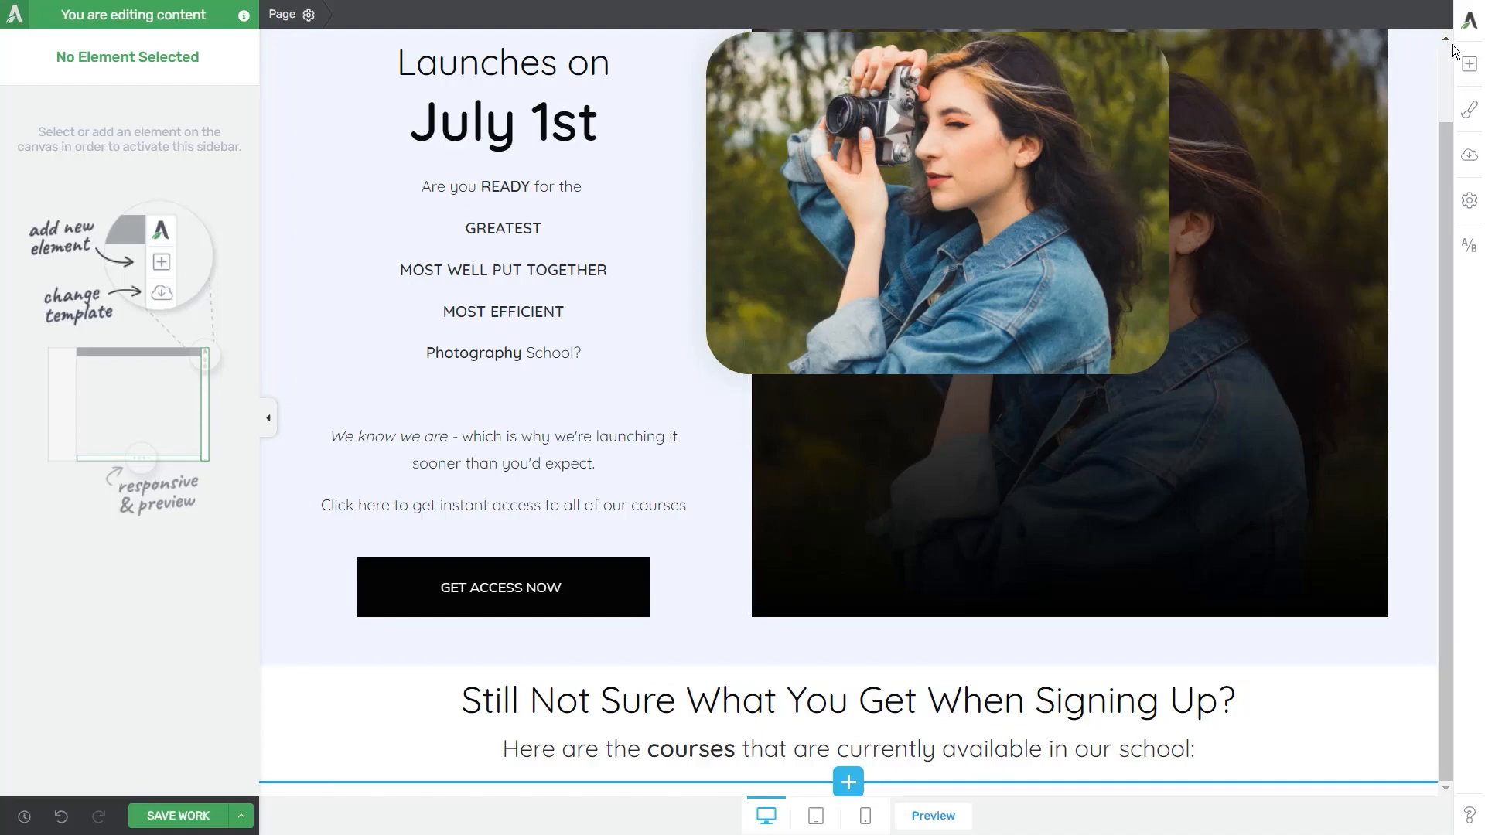
left_click(1470, 62)
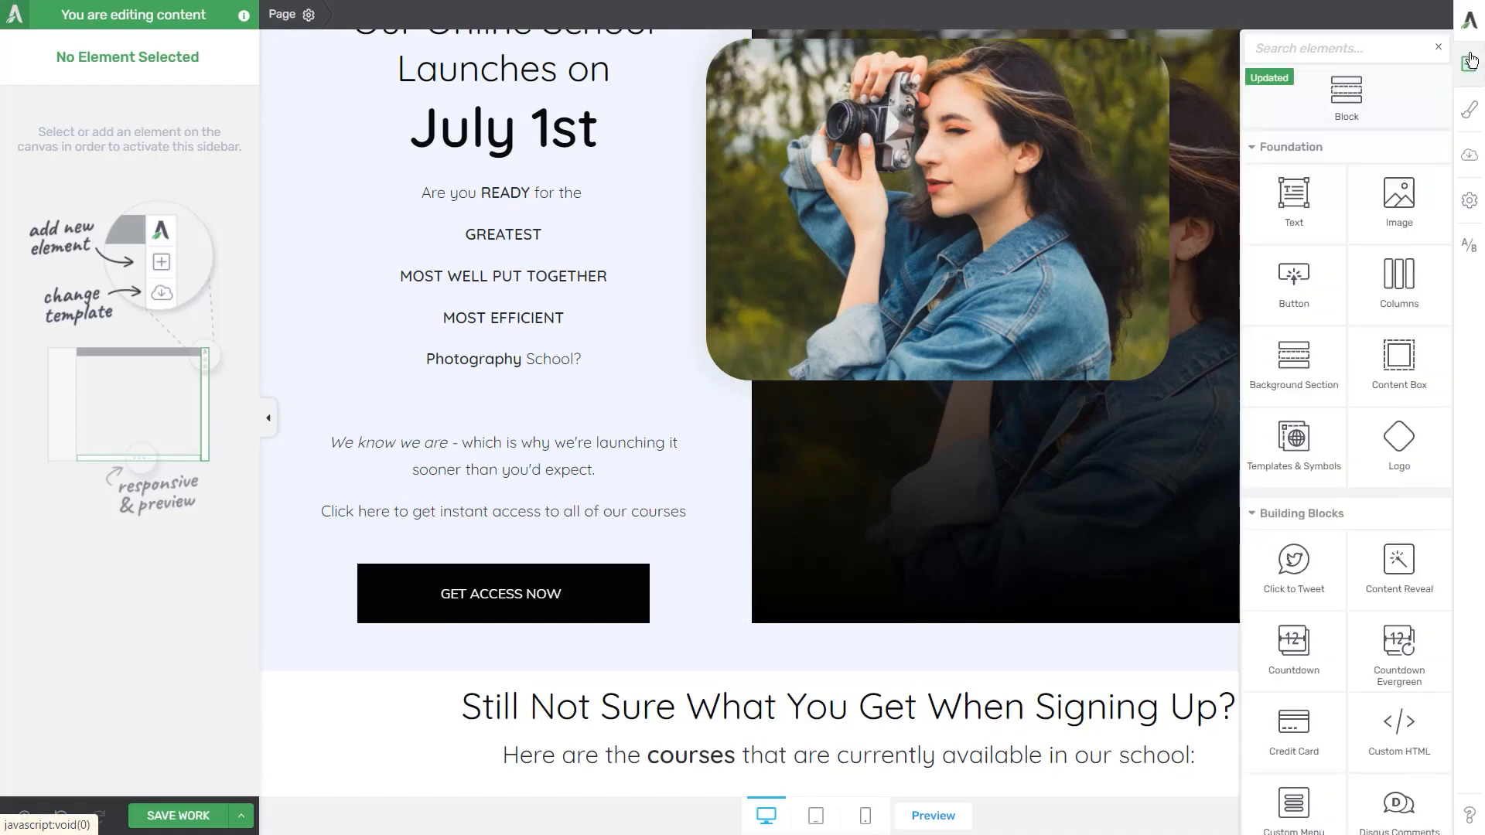
type("cou")
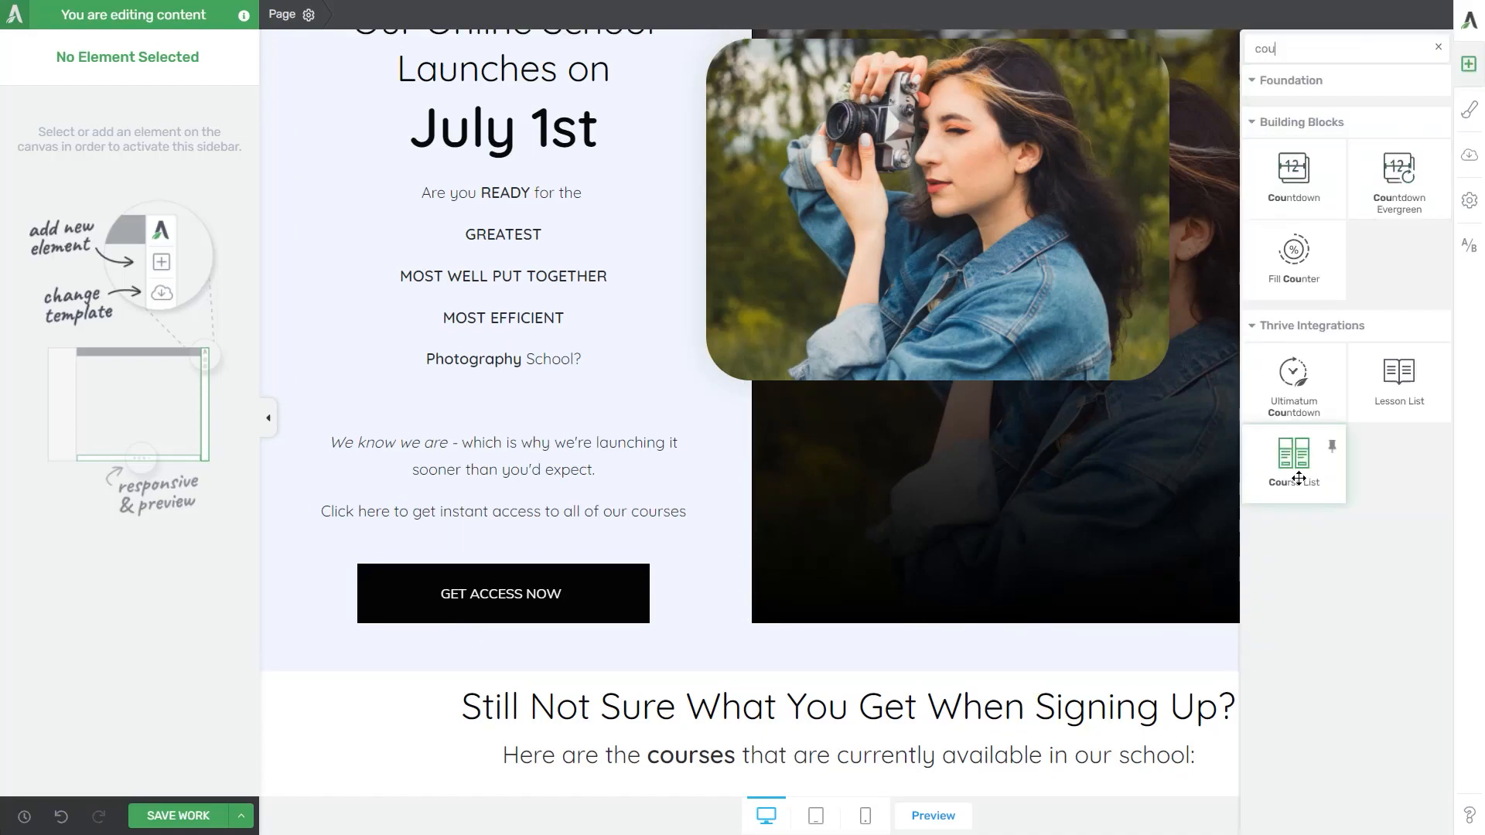
left_click_drag(1312, 455, 868, 802)
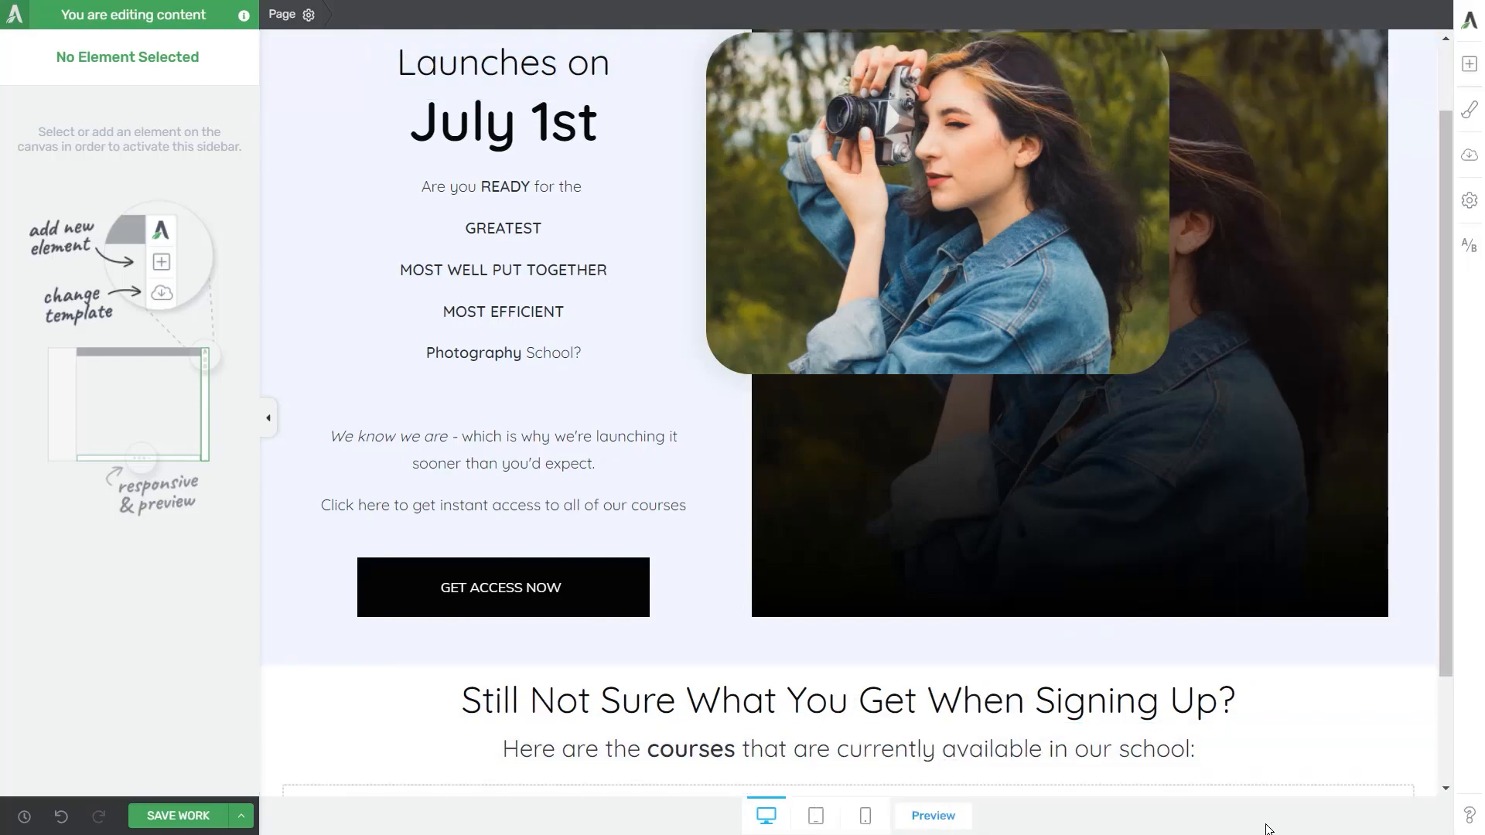
mouse_move(1328, 203)
left_mouse_down()
mouse_move(1324, 478)
mouse_move(1310, 198)
left_mouse_up()
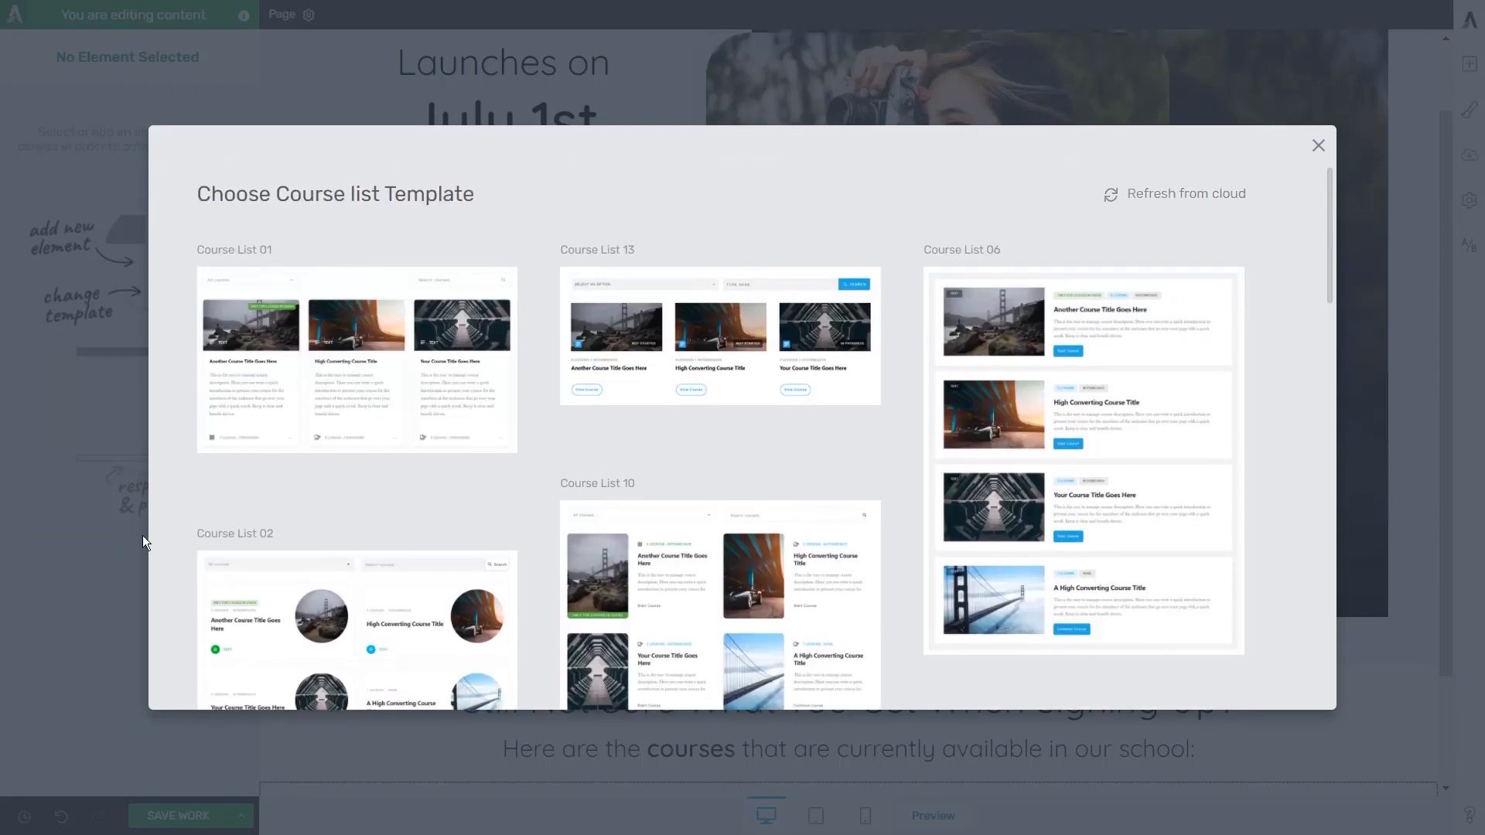
left_click(464, 615)
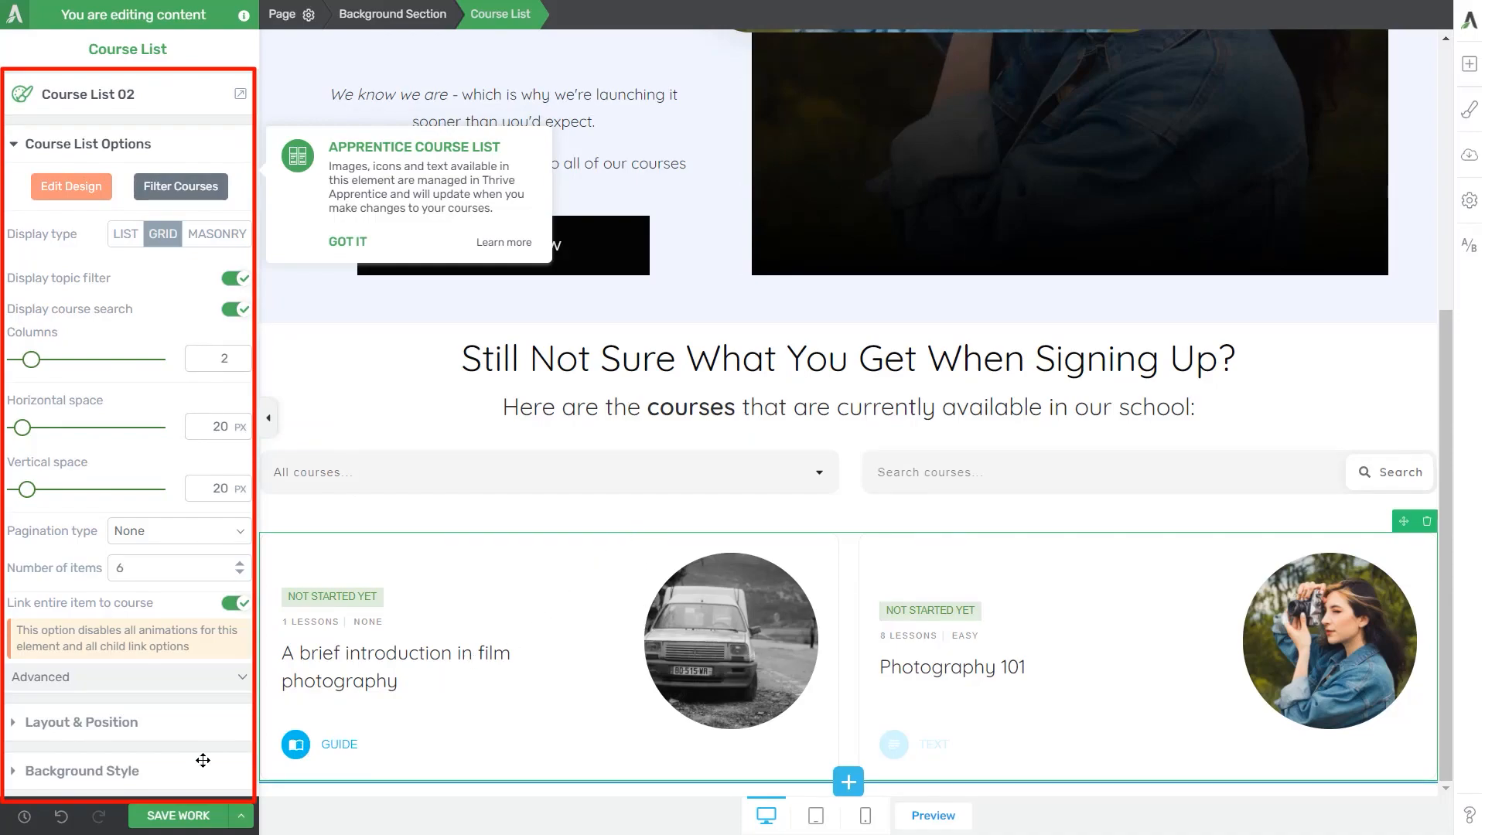
Step: Save the Online School Launch page and check its course list in the preview
left_click(165, 816)
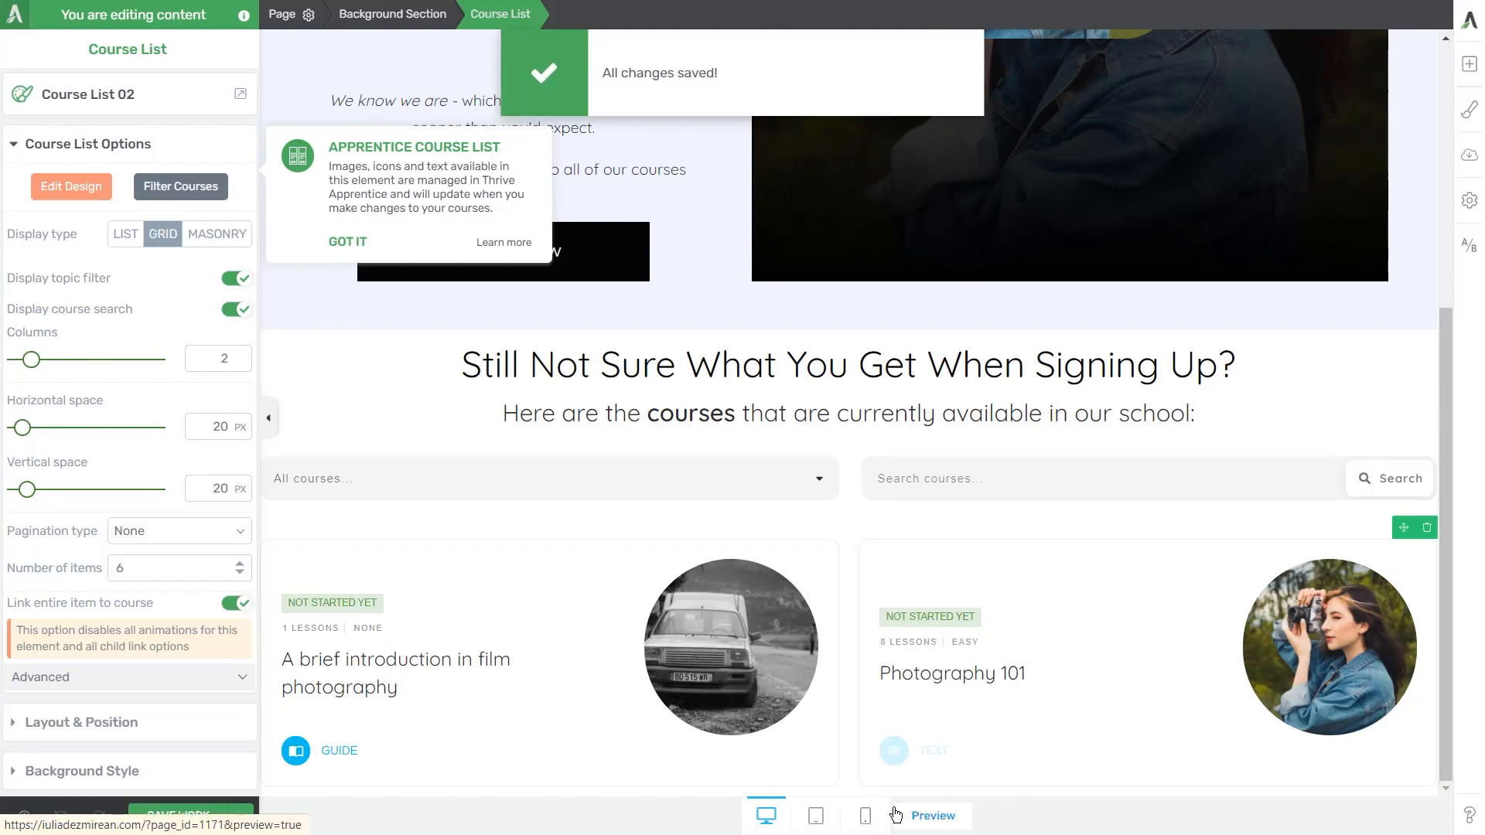
left_click(932, 816)
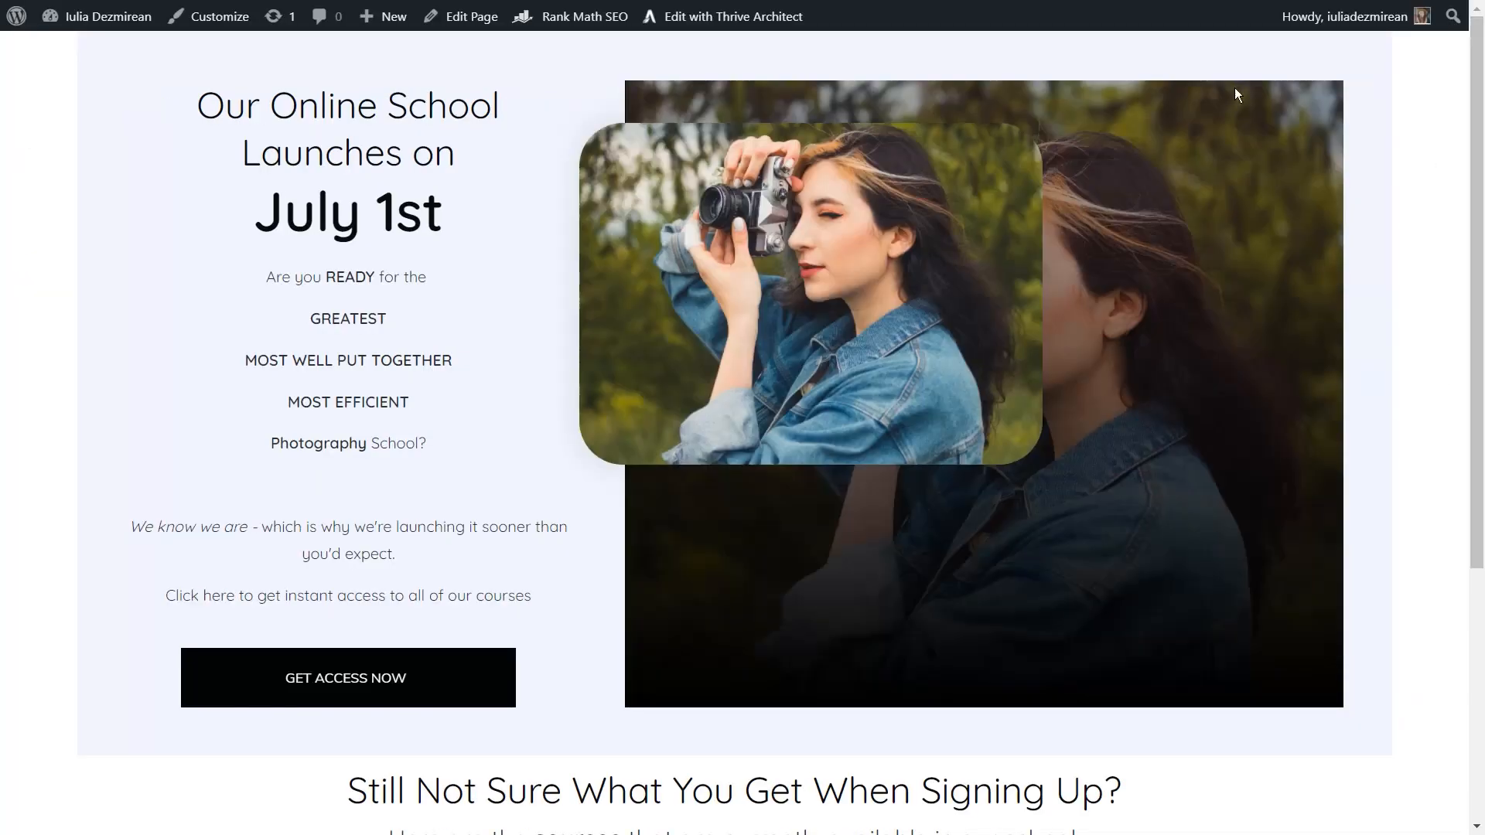
left_click_drag(1481, 78, 1481, 80)
left_click_drag(221, 116, 468, 523)
left_click(484, 489)
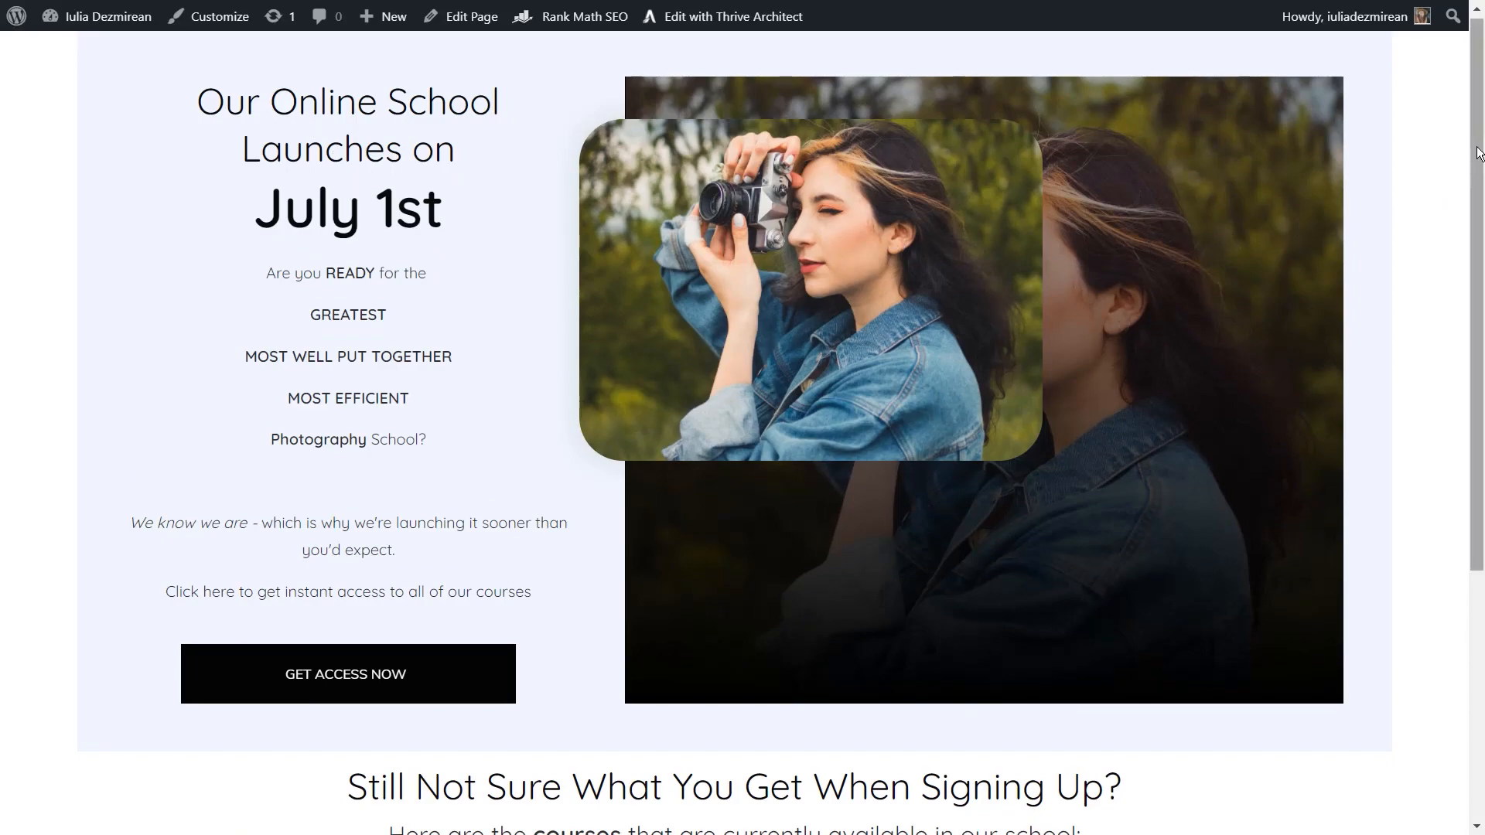
left_click_drag(1464, 161, 1464, 437)
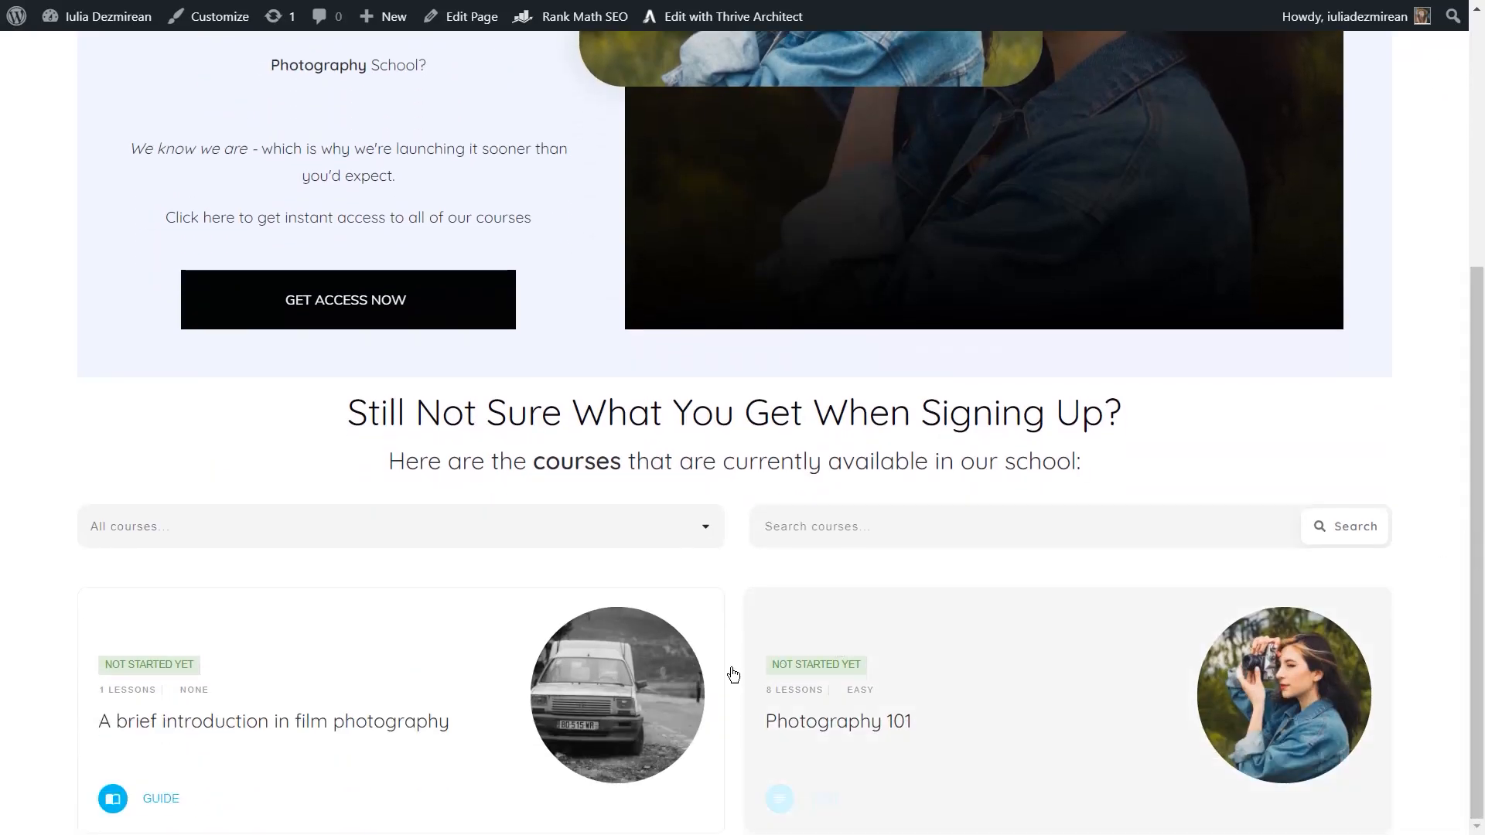